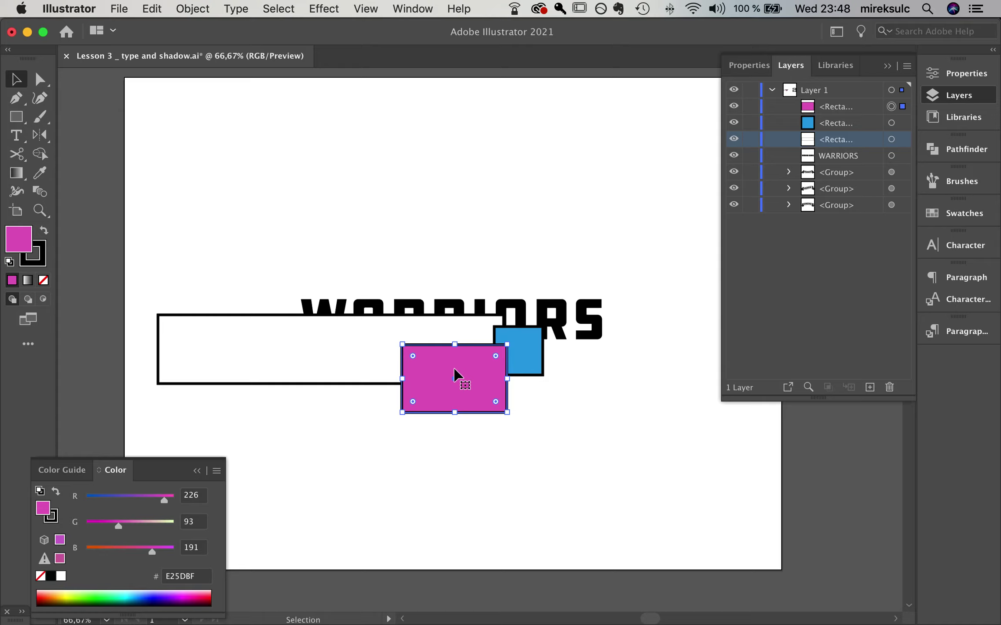
Step: Send the magenta rectangle behind all other artwork, then move and widen it beneath the WARRIORS text and blue square
key("super")
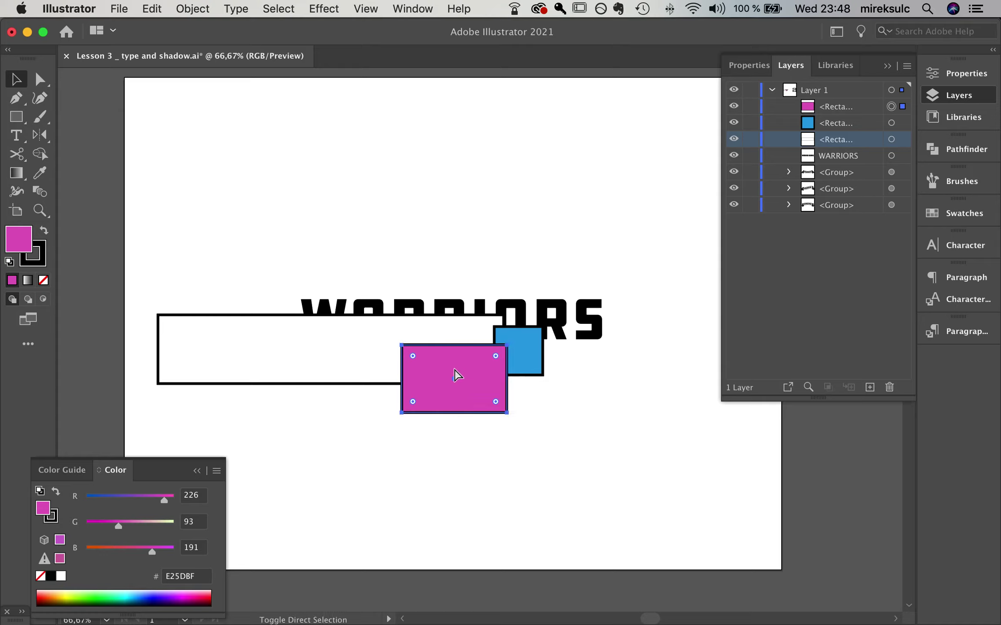
key("super+shift+bracketleft")
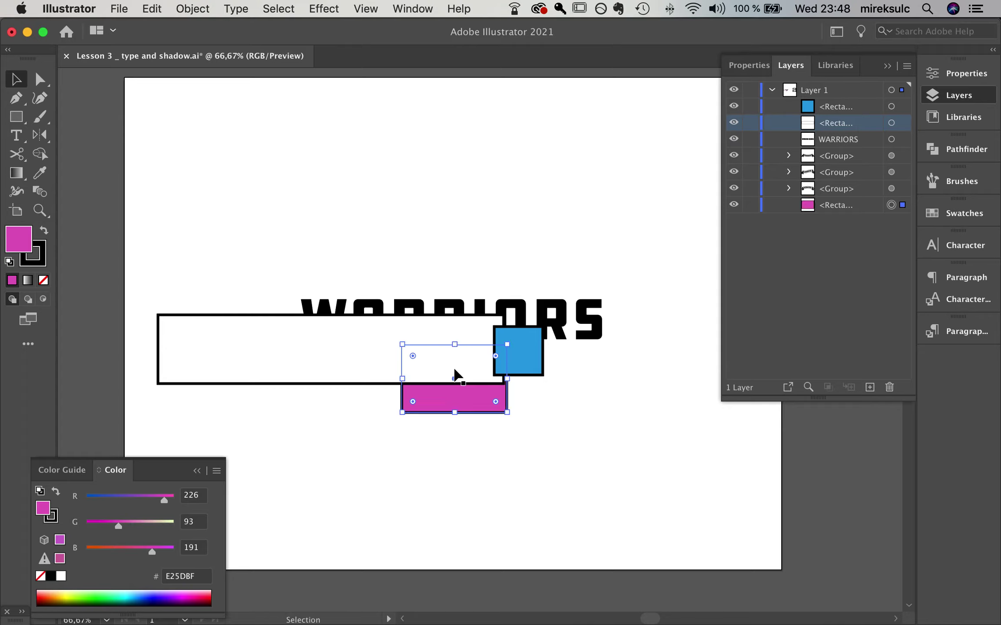
left_click_drag(462, 389, 581, 393)
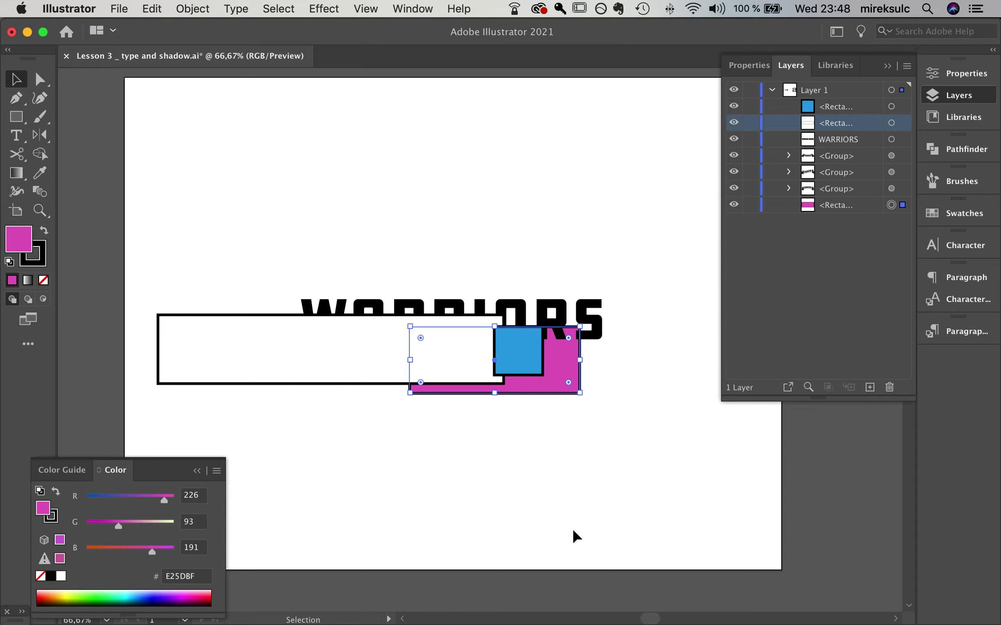
Step: Delete the magenta rectangle together with the blue square
left_click(533, 367, "shift")
key("Delete")
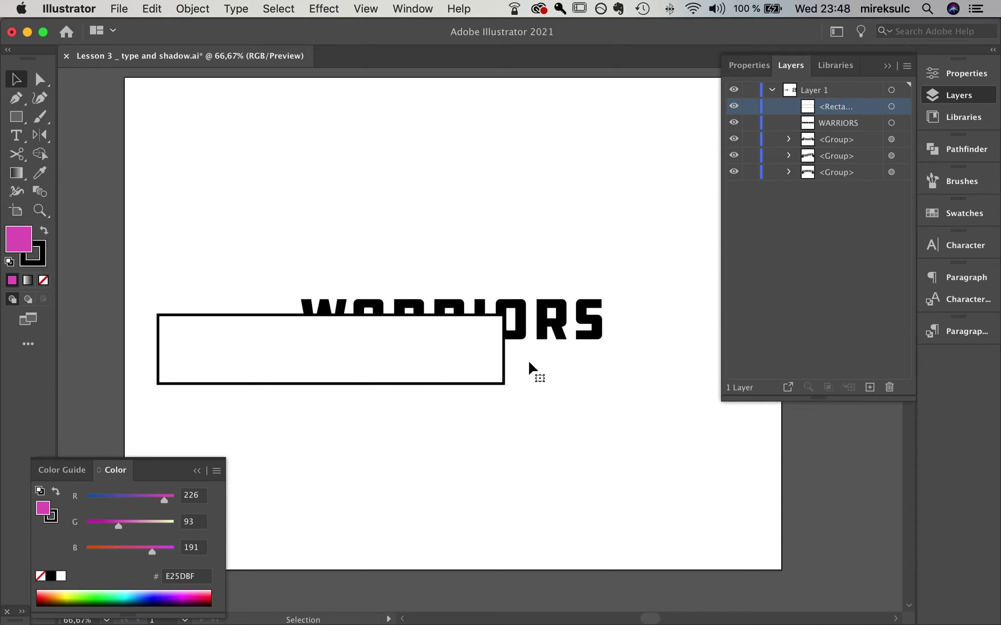
Step: Move the white outlined rectangle over the WARRIORS text and send it to the back
left_click_drag(375, 351, 511, 322)
key("super+shift+bracketleft")
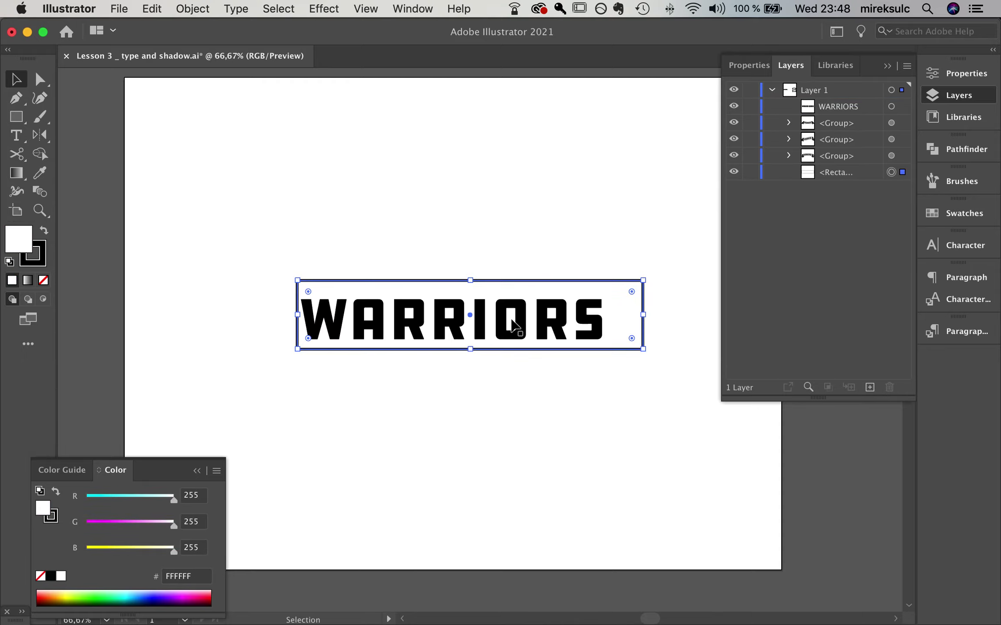
Step: Centre the WARRIORS text within the white outlined rectangle and enlarge the rectangle to leave wider margins around it
mouse_move(621, 325)
left_mouse_down()
mouse_move(598, 328)
mouse_move(635, 322)
left_mouse_up()
mouse_move(279, 167)
left_mouse_down()
mouse_move(570, 358)
mouse_move(529, 327)
left_mouse_up()
left_click(579, 382)
left_click(555, 329)
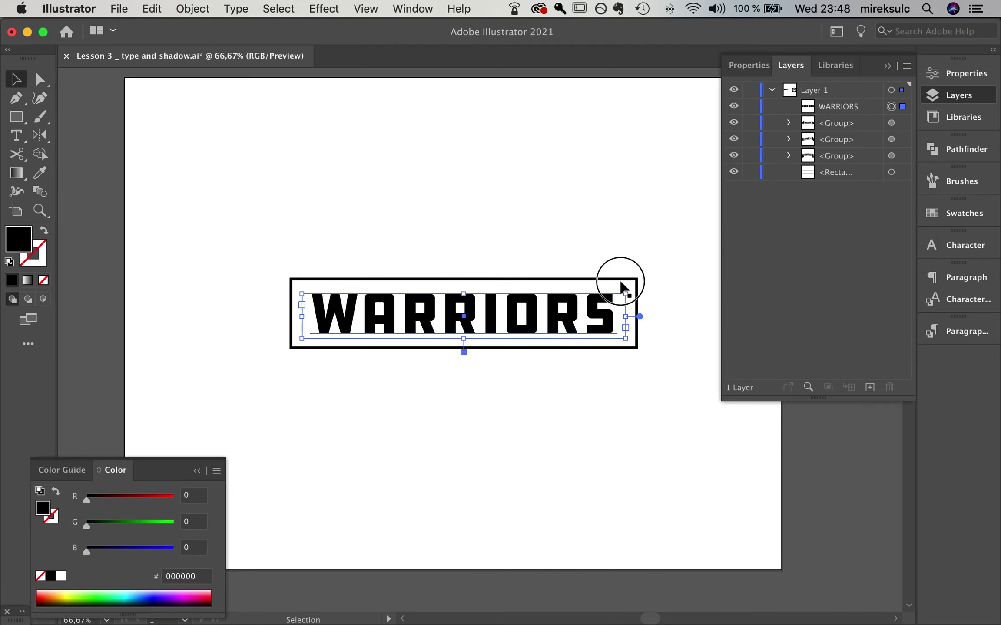
left_click(621, 285)
left_click_drag(637, 279, 657, 274)
left_click(604, 431)
left_click_drag(598, 413, 562, 409)
left_click_drag(518, 381, 516, 388)
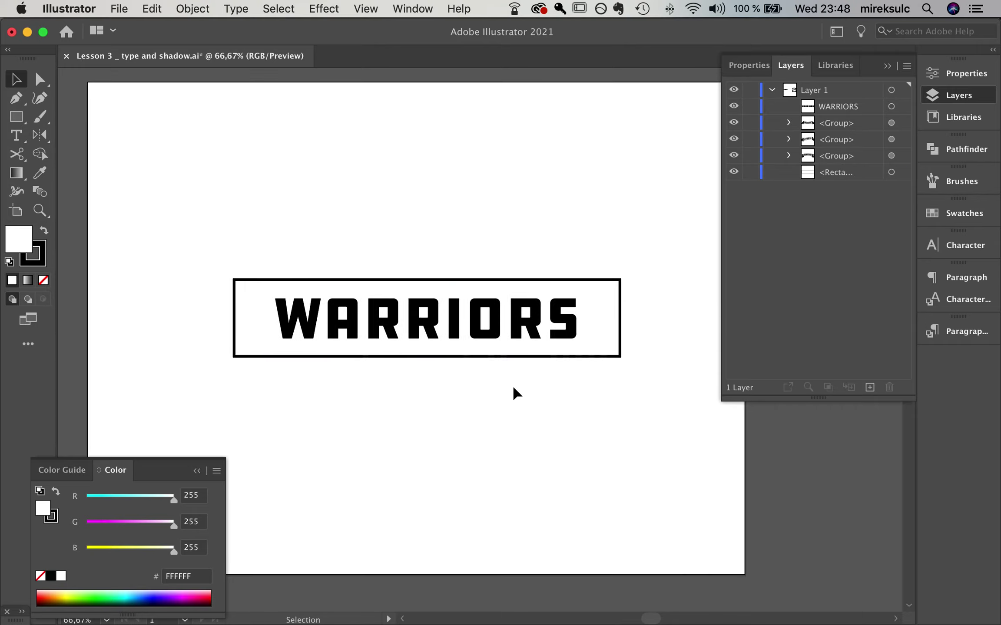
Step: Duplicate the frame rectangle down and to the left, narrow the copy to a near-square, and send it to the back
scroll(517, 393, "up", 3)
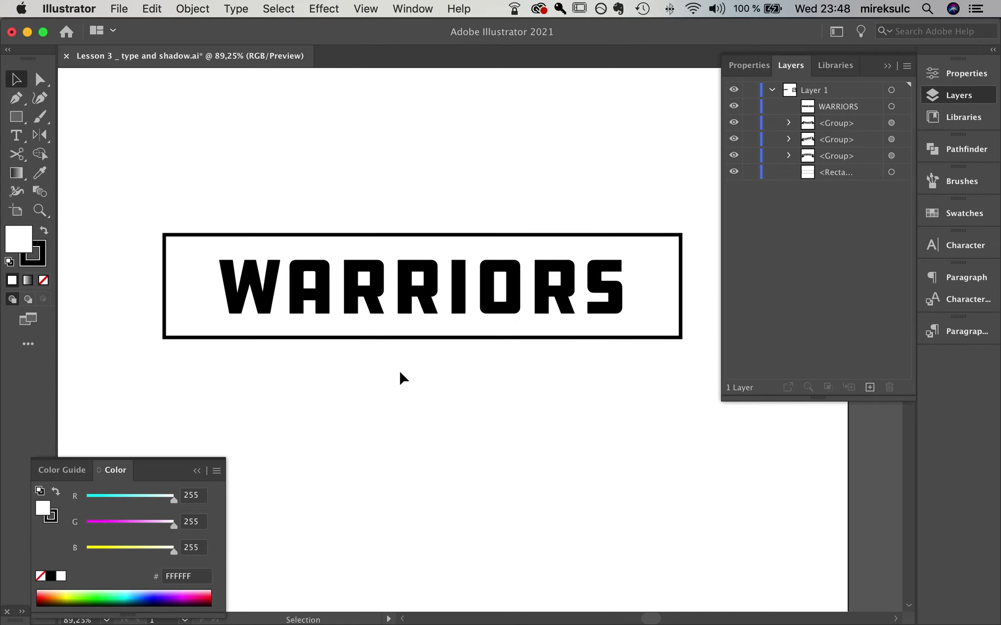
left_click(393, 339)
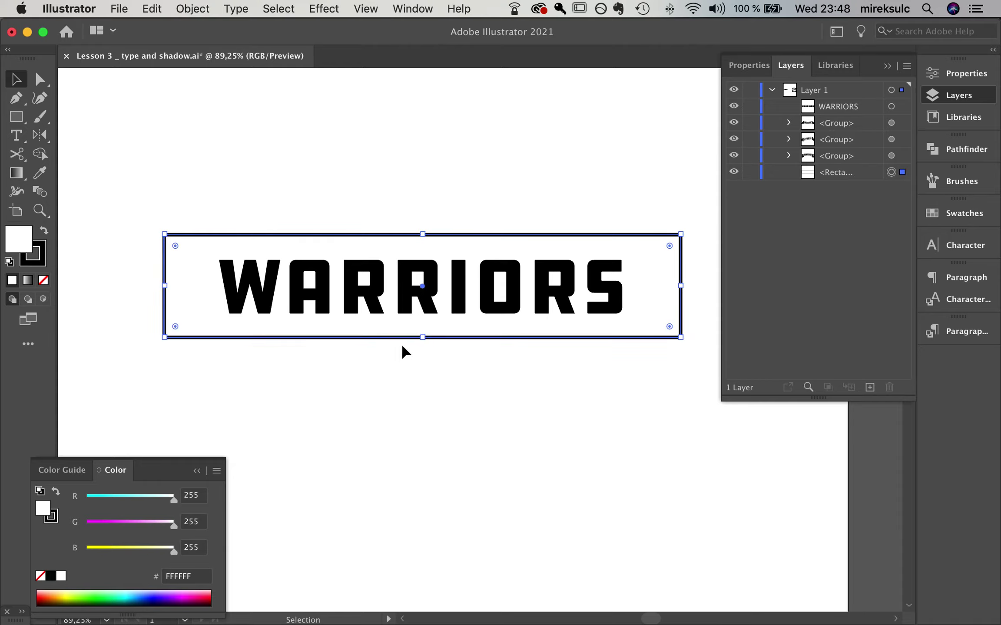
left_click_drag(388, 339, 350, 386)
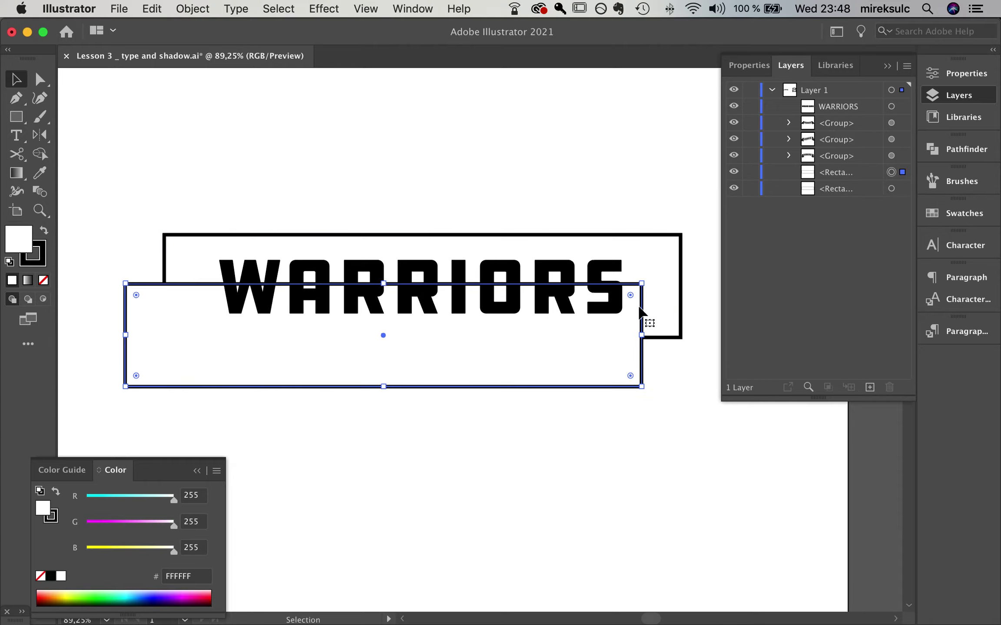
left_click_drag(642, 337, 220, 350)
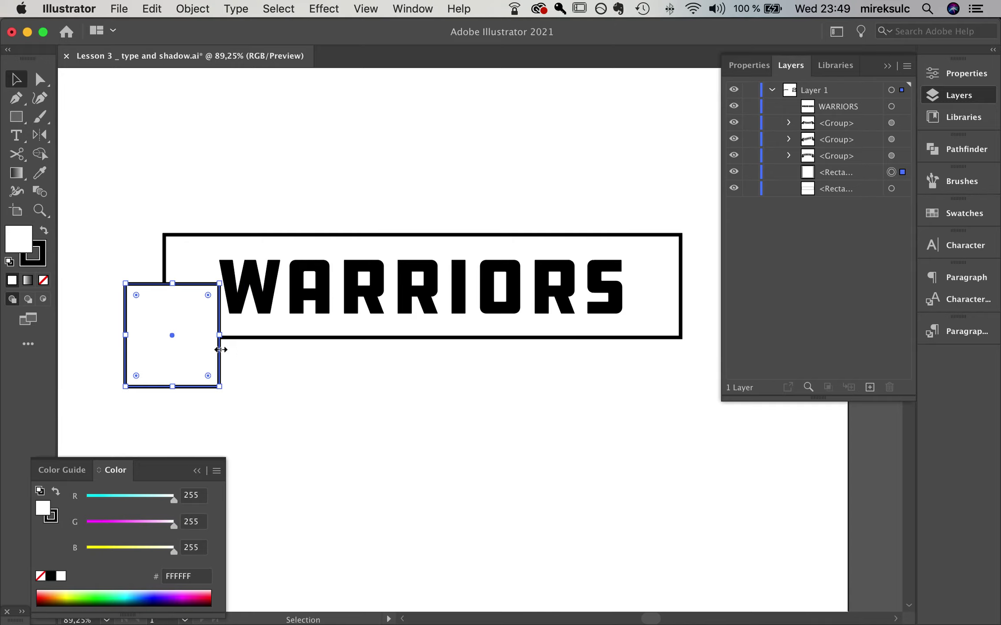
key("super+shift+bracketleft")
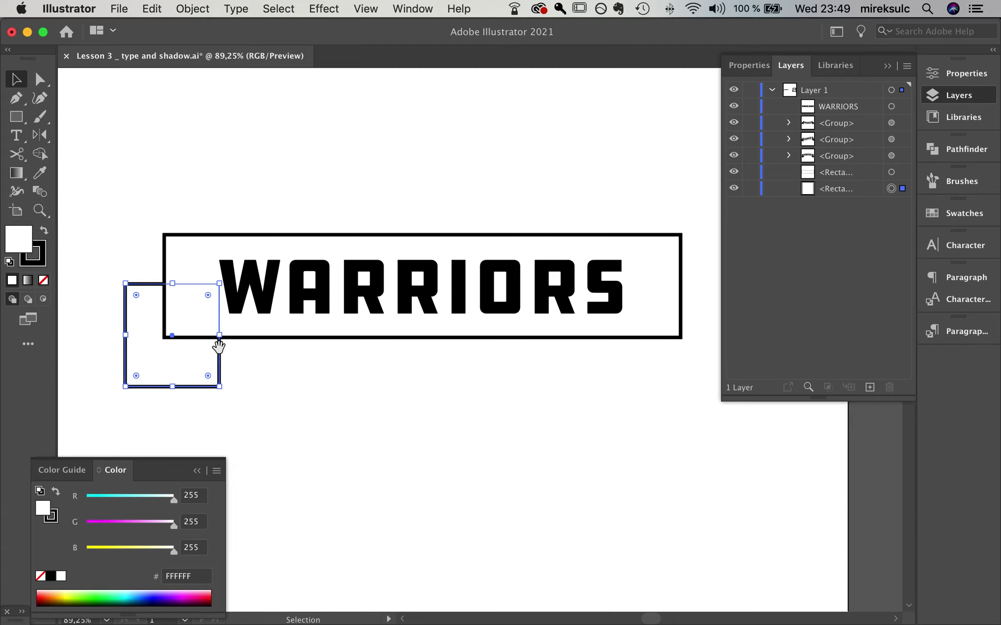
Step: Widen the small rear rectangle slightly to the left by moving its left corner points outward
scroll(219, 350, "left", 6)
scroll(310, 343, "up", 5)
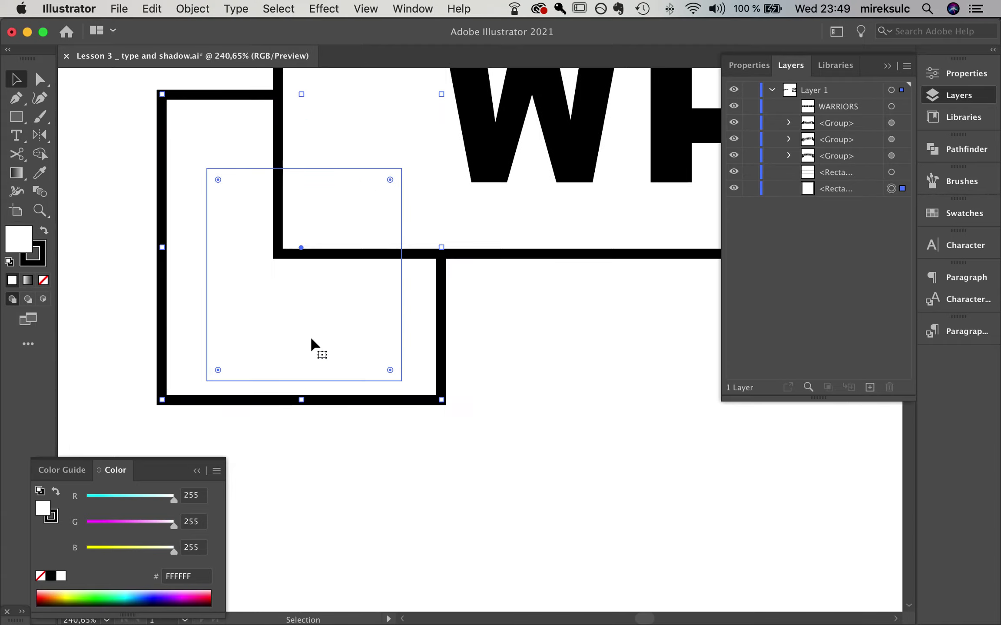
left_click_drag(436, 330, 418, 335)
left_click_drag(354, 343, 427, 362)
key("a")
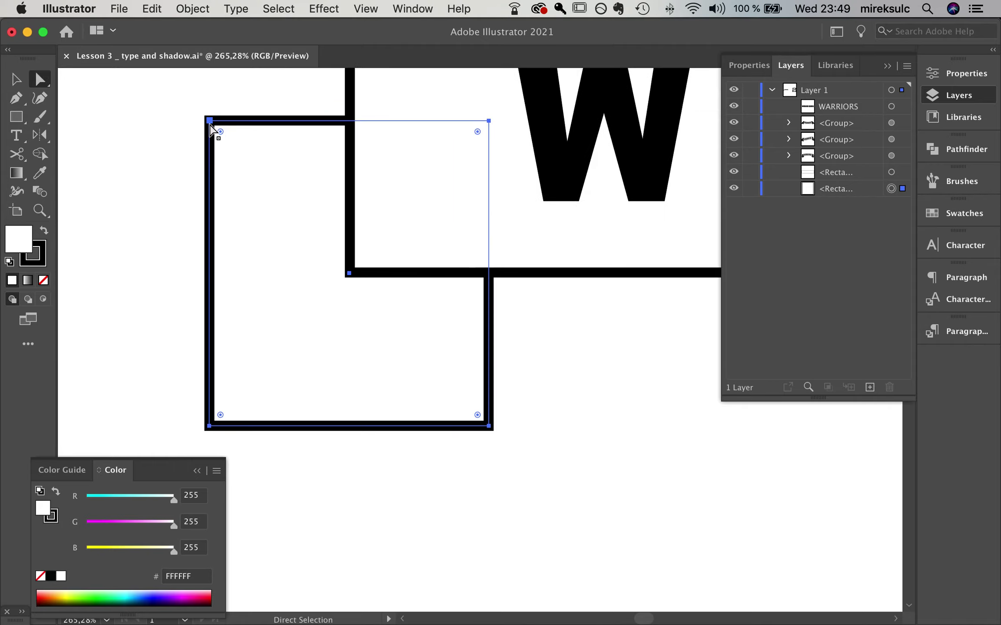
left_click_drag(210, 427, 181, 427)
key("v")
left_click(467, 475)
Step: Show the rulers and place a horizontal guide through the vertical centre of the small rear rectangle
left_click(423, 428)
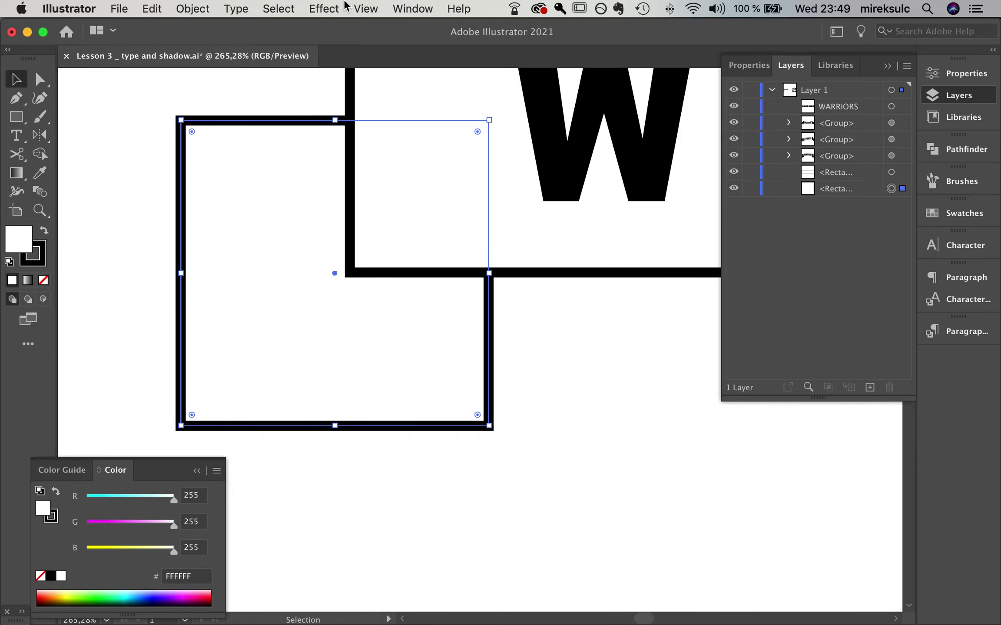
key("super+r")
left_click_drag(377, 76, 419, 274)
left_click(565, 319)
left_click_drag(547, 344, 553, 348)
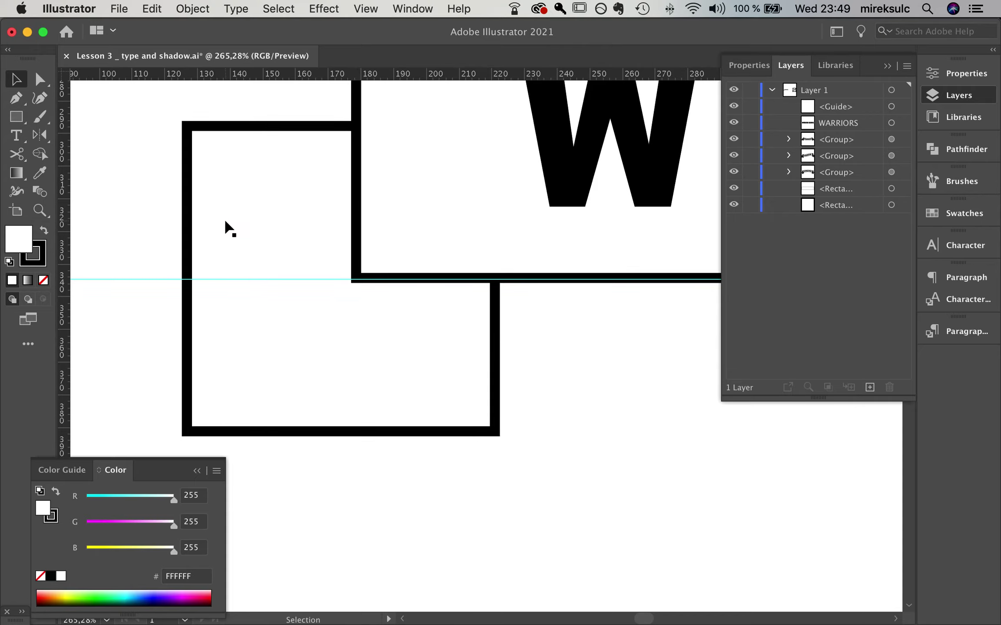
Step: Add an anchor point with the Pen tool where the guide crosses the small rectangle's left edge
left_click(189, 224)
key("p")
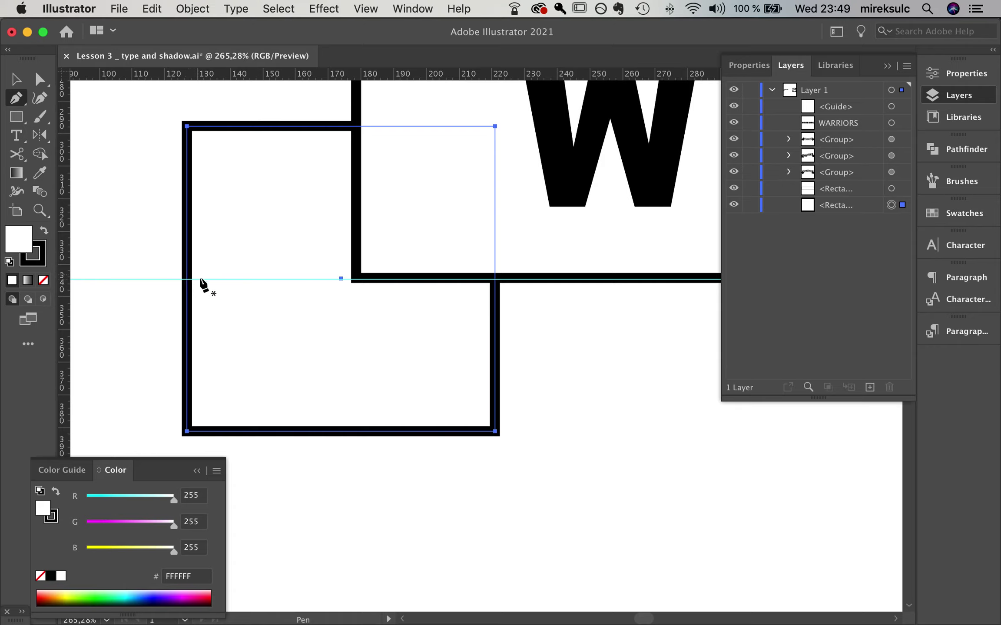
key("v")
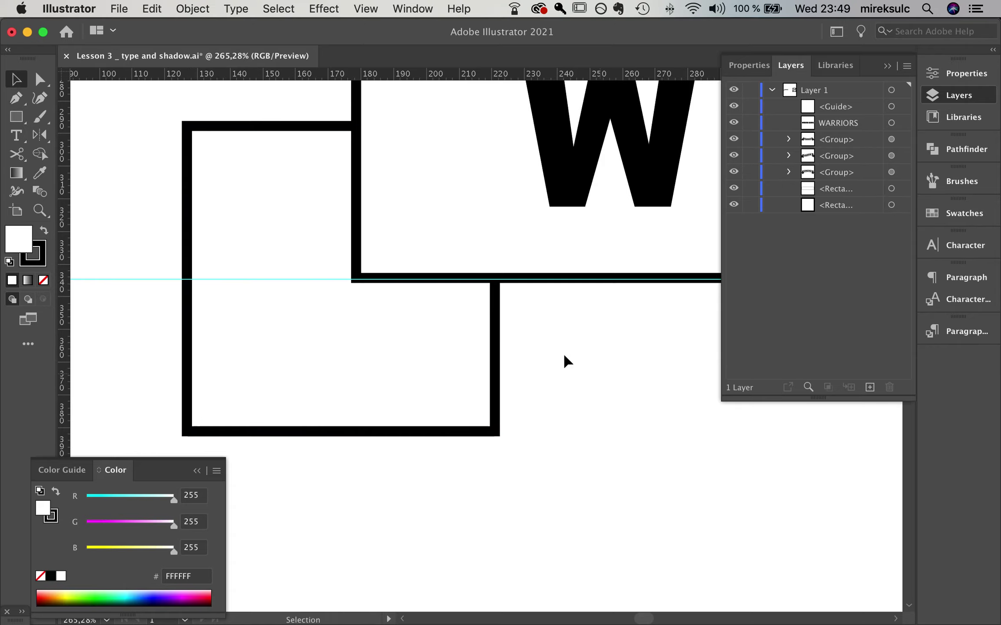
left_click(196, 192)
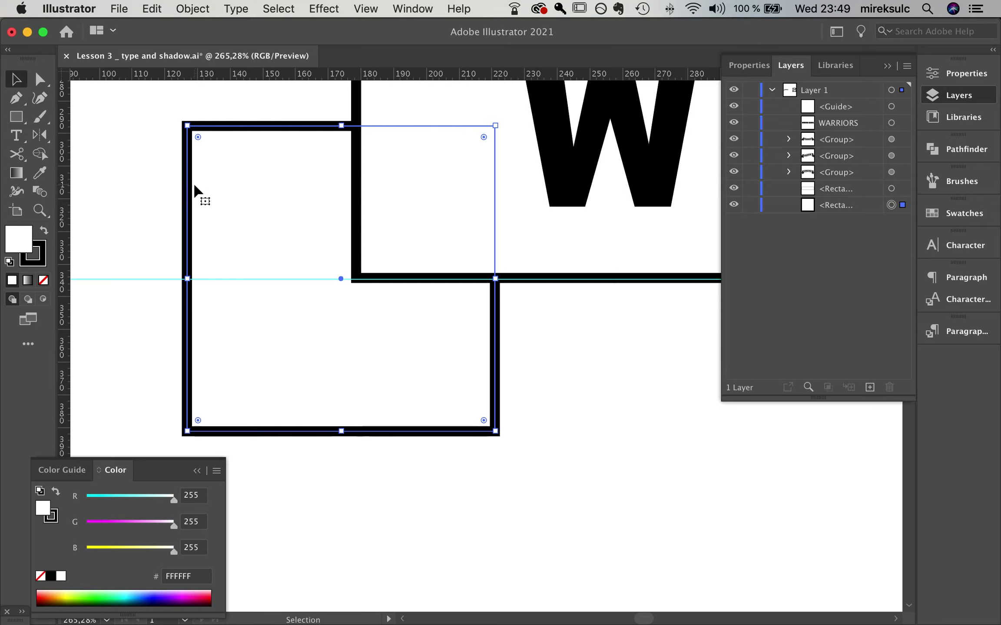
key("p")
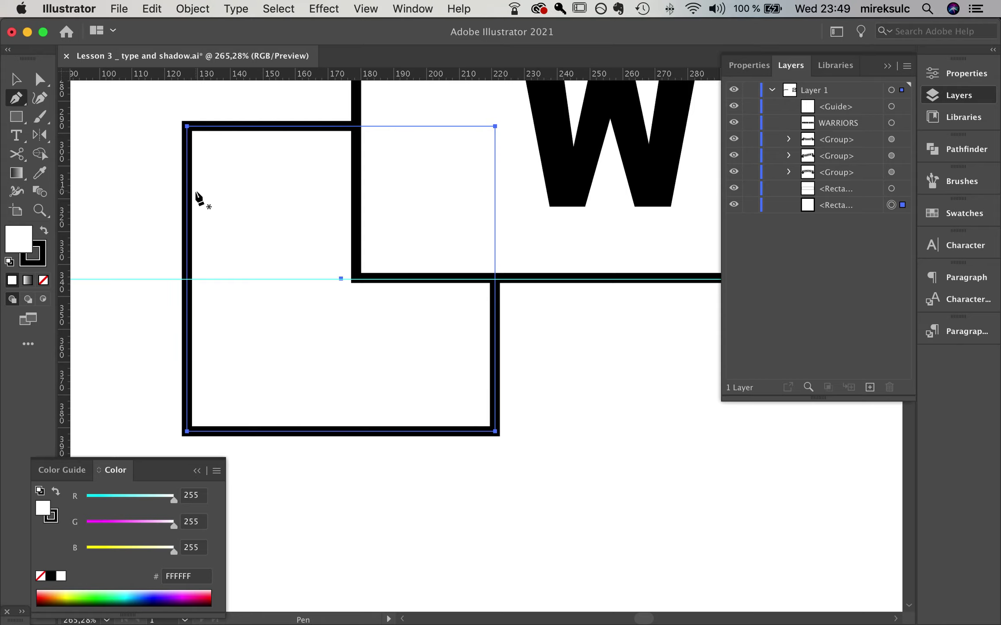
left_click(187, 279)
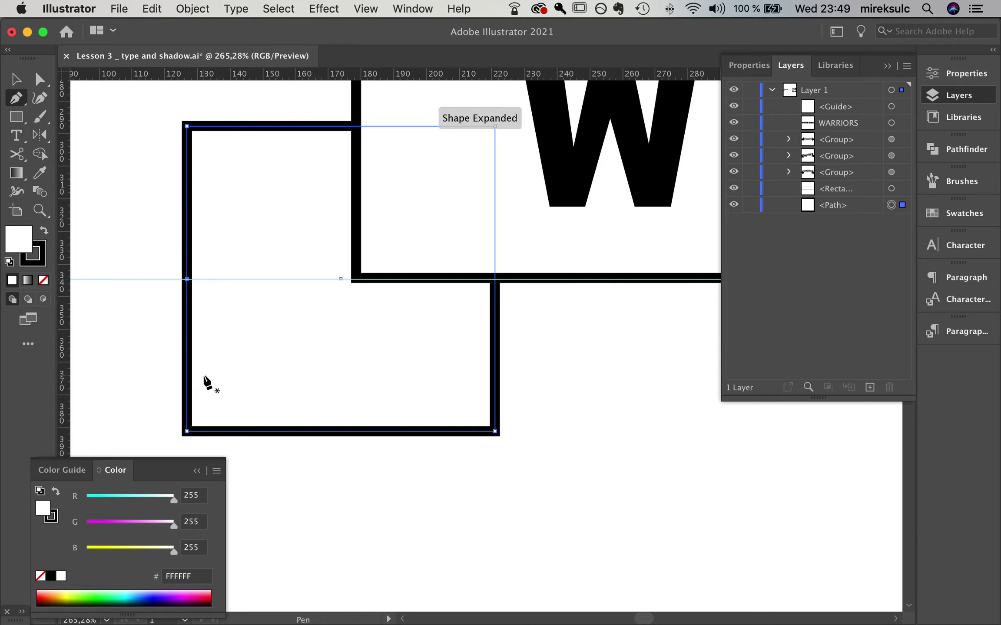
Step: Move the new left-edge anchor point inward along the guide to form a swallowtail notch in the ribbon end
key("a")
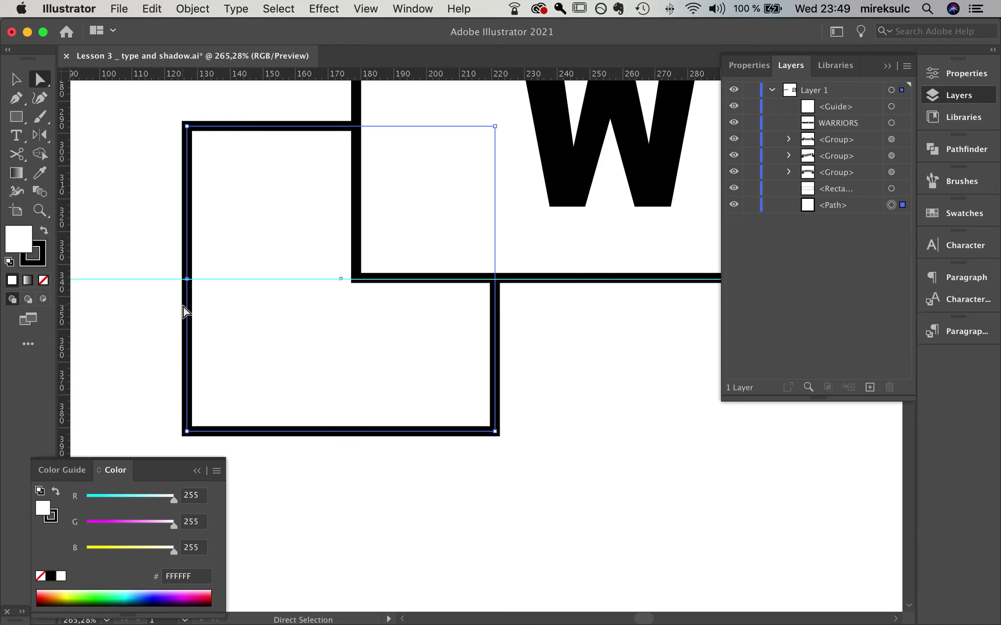
left_click(187, 279)
left_click_drag(189, 282, 230, 285)
left_click(567, 360)
Step: Draw a closed triangle with the Pen tool for the ribbon fold, starting at the main frame's bottom-left corner
scroll(482, 339, "right", 5)
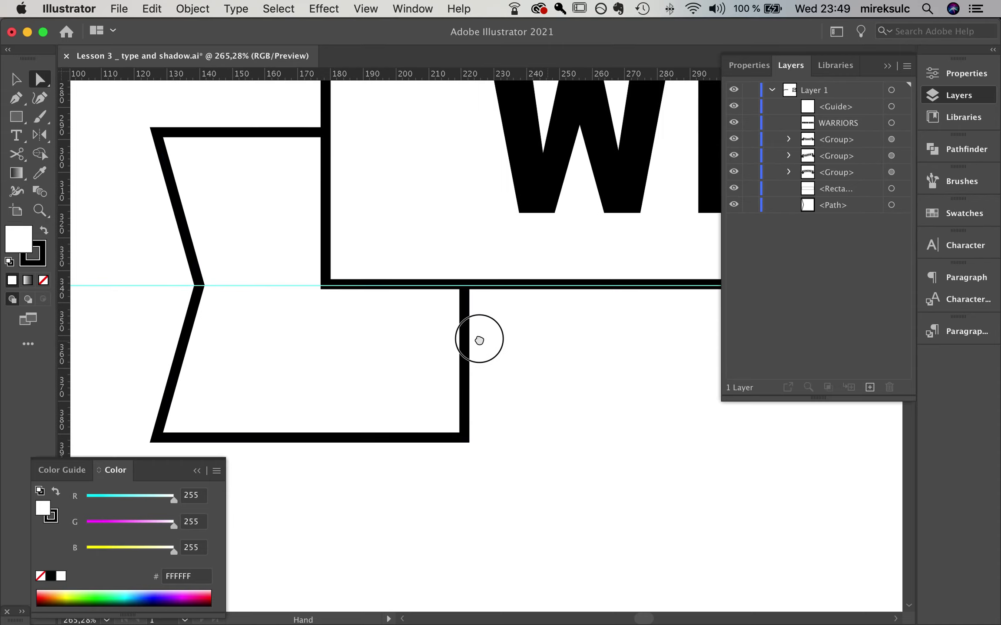
key("p")
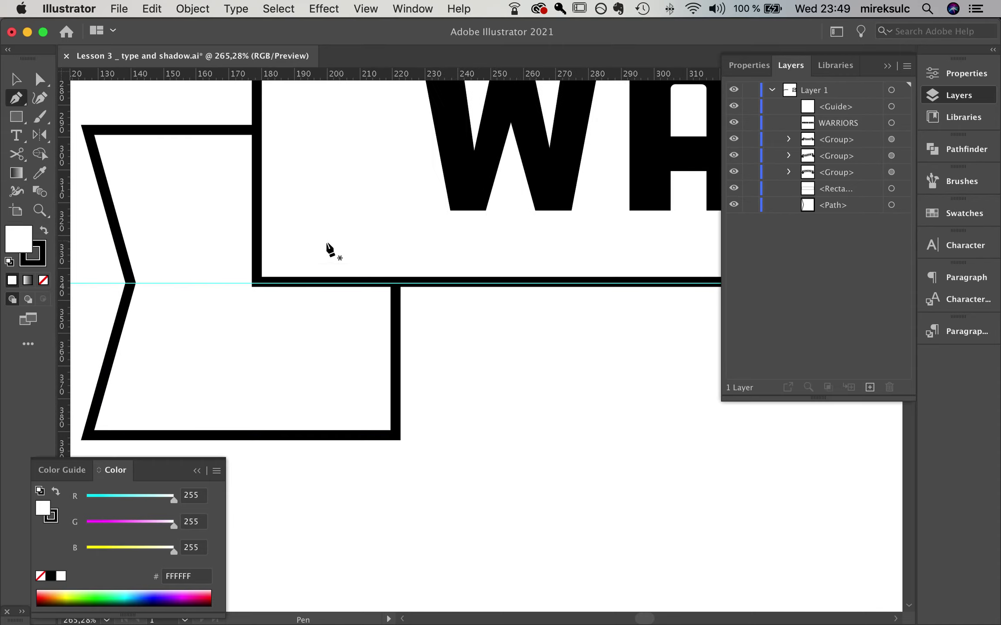
left_click(257, 282)
left_click(378, 415)
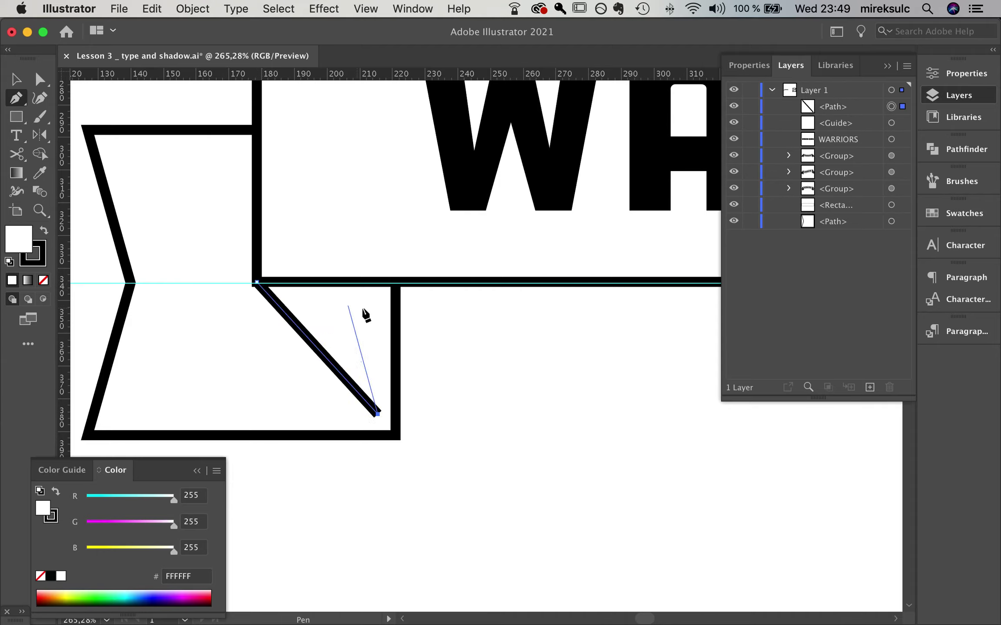
left_click(373, 300)
left_click(257, 283)
Step: Move the fold triangle's two right-hand points to the ribbon tail's right edge, at the frame's bottom edge and the tail's lower-right corner
key("a")
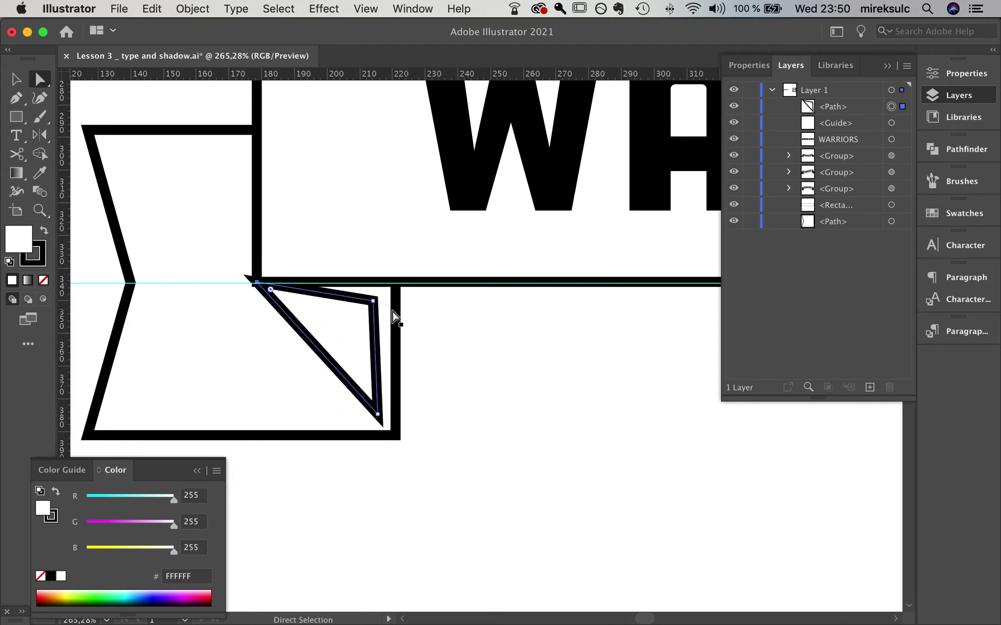
left_click_drag(373, 300, 395, 282)
left_click_drag(379, 417, 396, 436)
left_click(528, 434)
left_click(366, 395)
key("v")
left_click(478, 406)
left_click(222, 378)
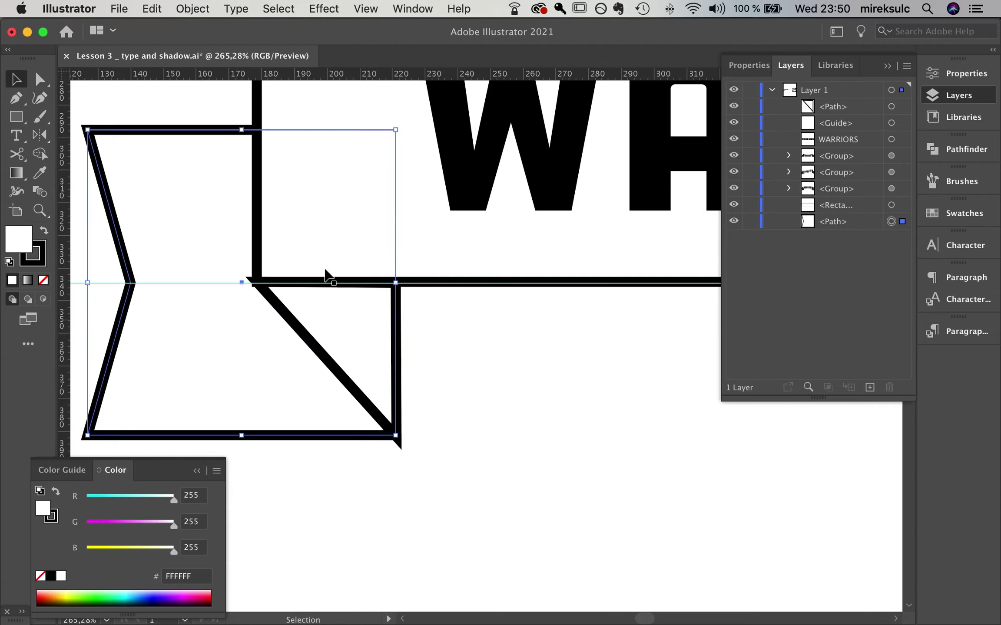
left_click(467, 328)
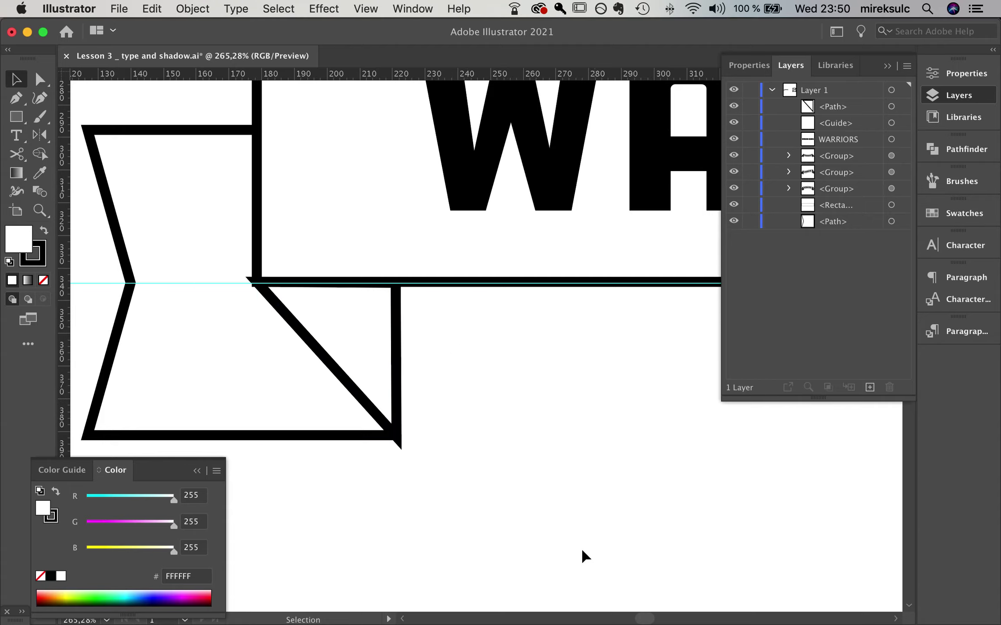
Step: Switch to Outline view and align the fold triangle's left point exactly with the main frame's bottom-left corner
key("super+y")
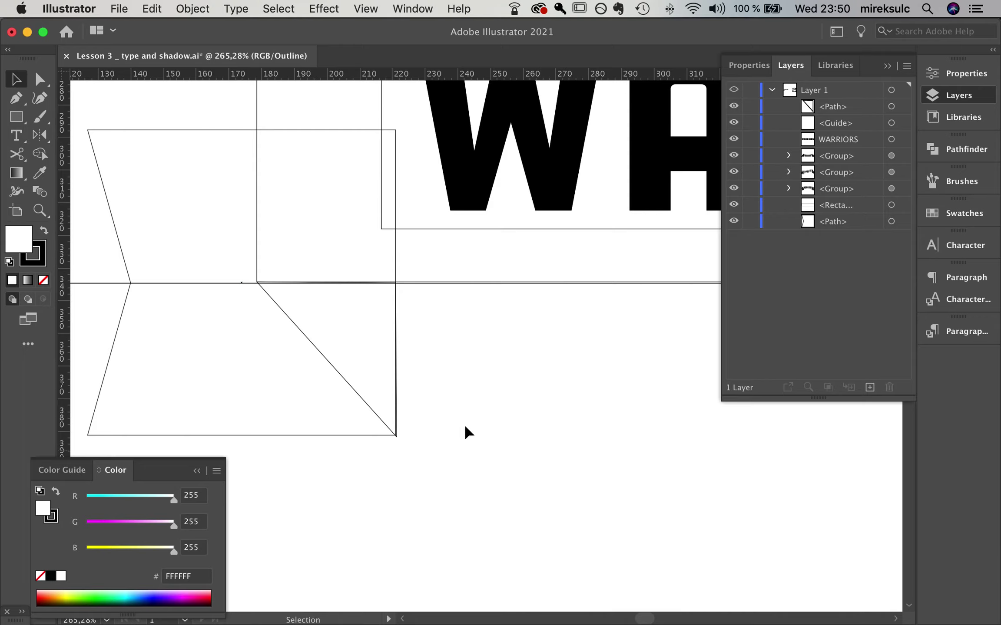
scroll(319, 369, "up", 5)
left_click_drag(260, 283, 375, 417)
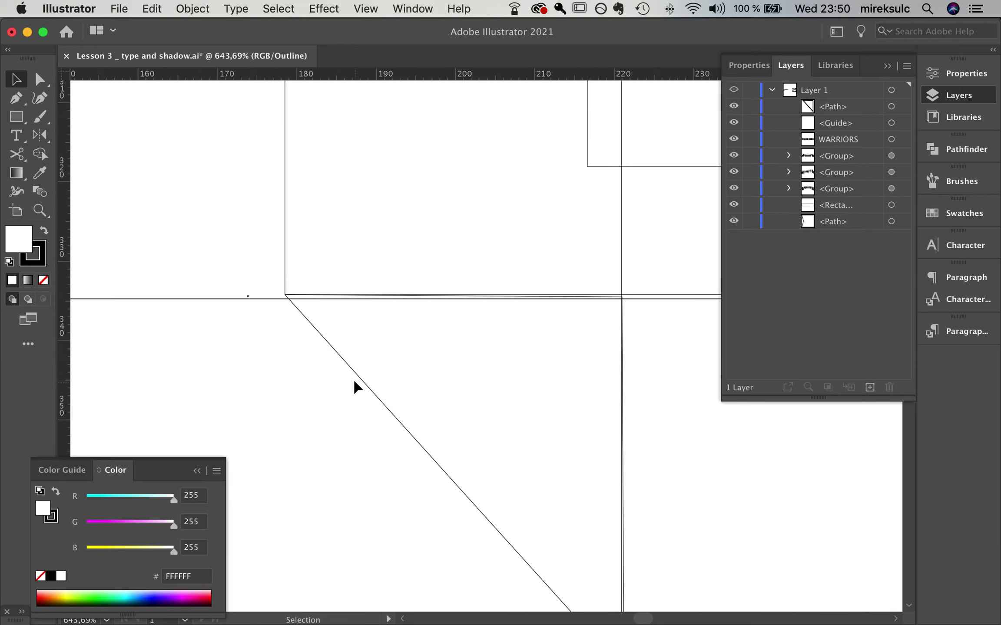
key("a")
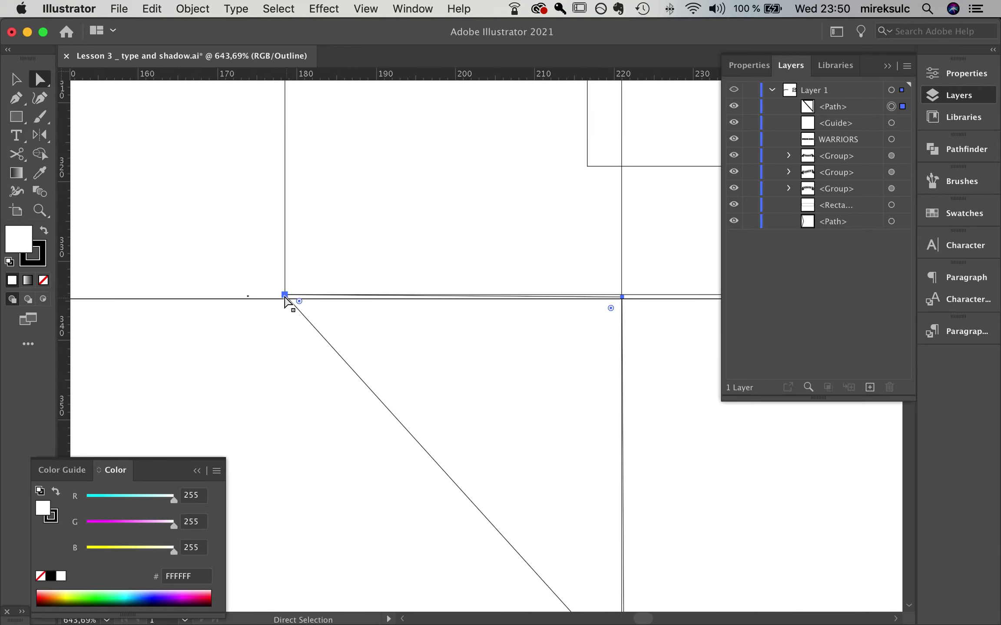
mouse_move(286, 299)
left_mouse_down()
mouse_move(299, 322)
mouse_move(286, 295)
left_mouse_up()
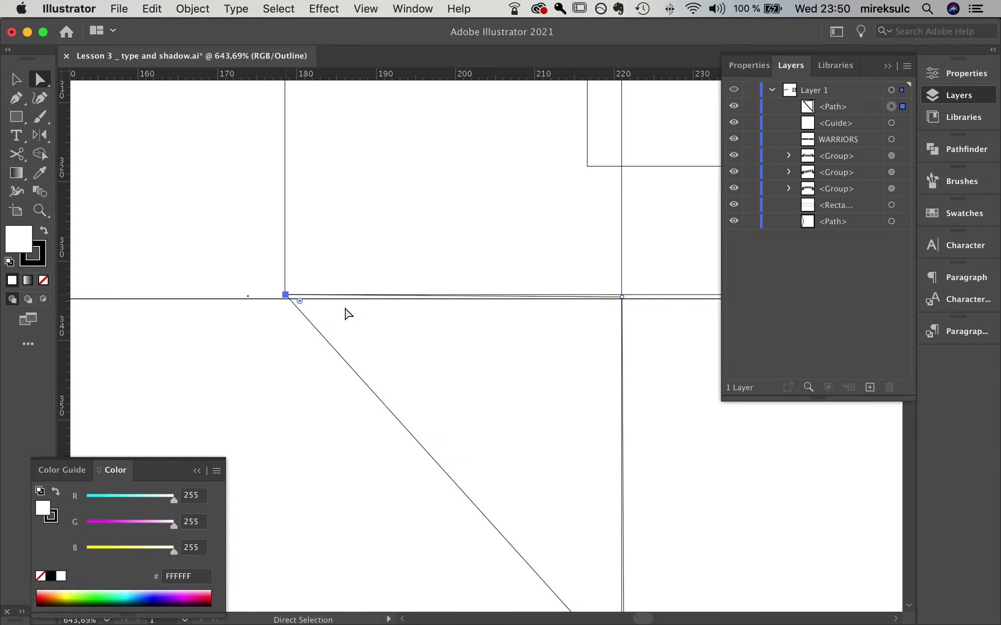
Step: Align the fold triangle's bottom point exactly with the ribbon tail's lower-right corner
left_click_drag(621, 302, 602, 321)
key("space")
scroll(602, 321, "down", 5)
scroll(606, 301, "up", 1)
left_click_drag(584, 507, 582, 505)
left_click(622, 265)
Step: Move the fold triangle's upper-right point onto the intersection of the frame's bottom edge and the tail's right edge
key("space")
left_click_drag(557, 169, 537, 276)
scroll(381, 248, "up", 3)
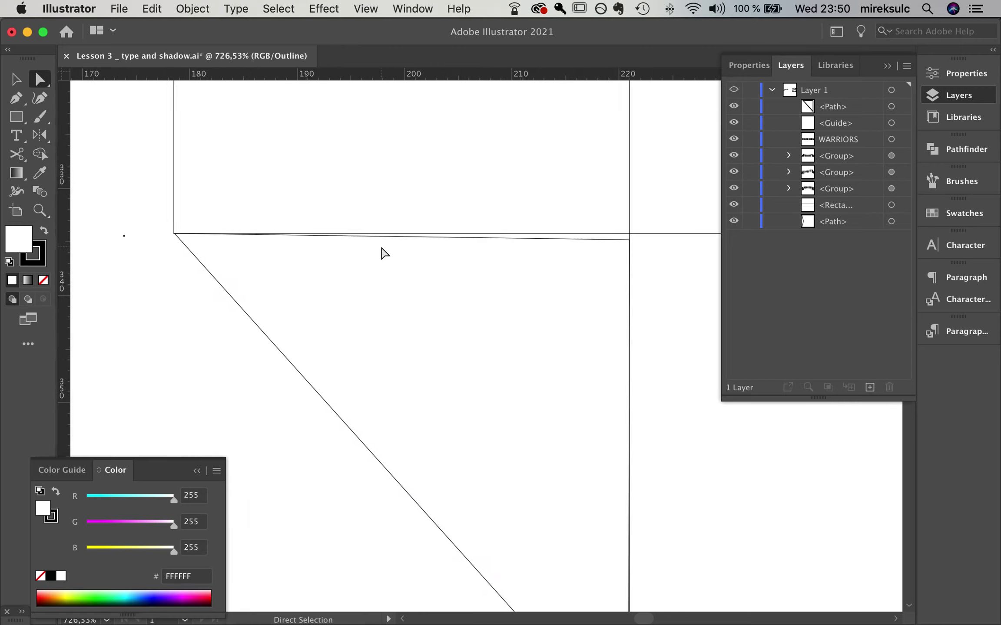
scroll(385, 254, "up", 4)
left_click_drag(651, 248, 547, 283)
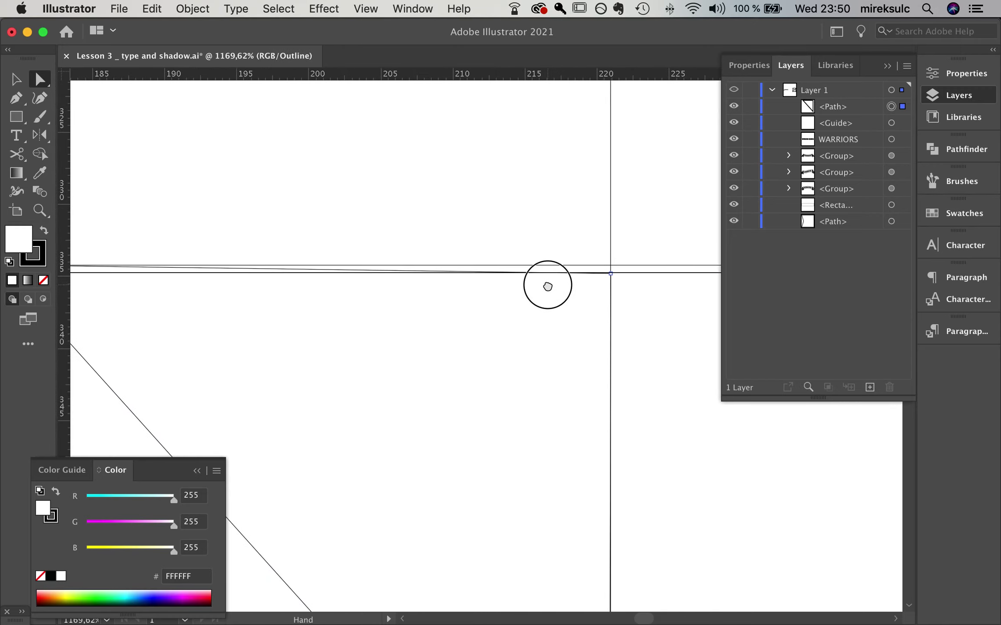
left_click(611, 266)
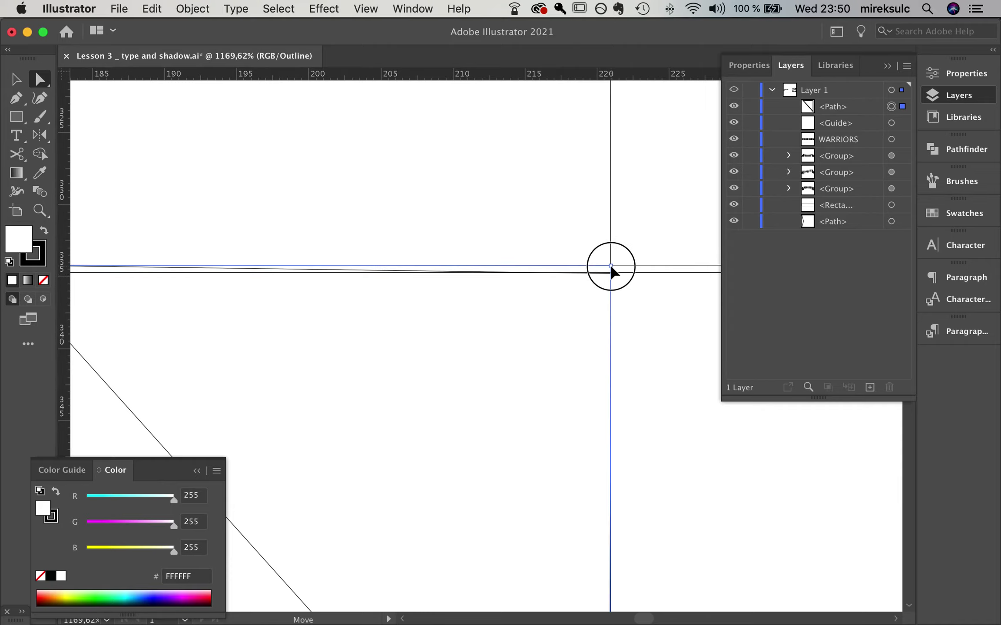
Step: Deselect the fold triangle and return the artwork from Outline to Preview view
left_click(637, 333)
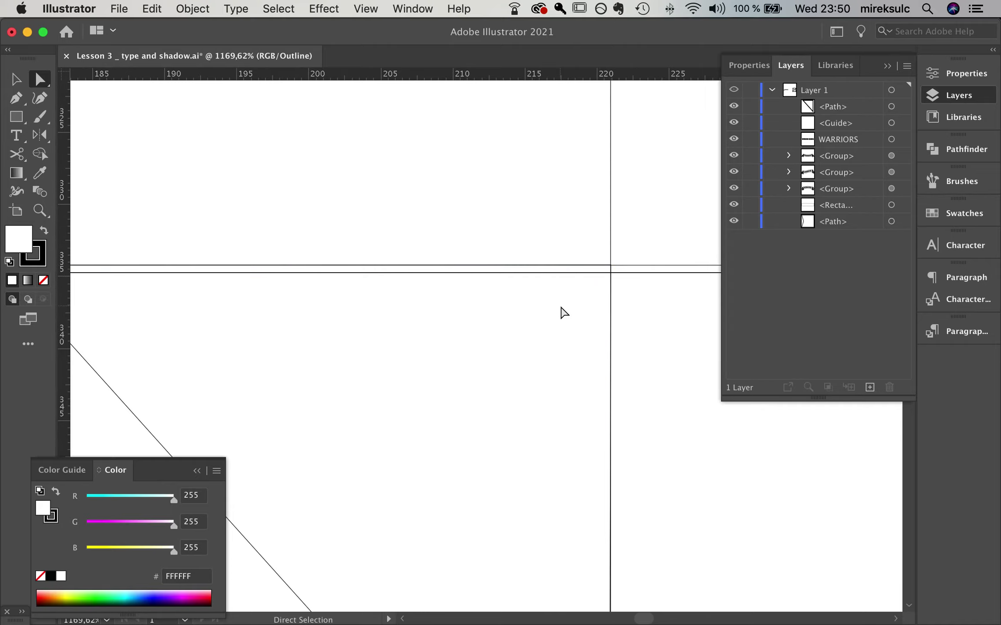
scroll(563, 312, "down", 10)
key("super+y")
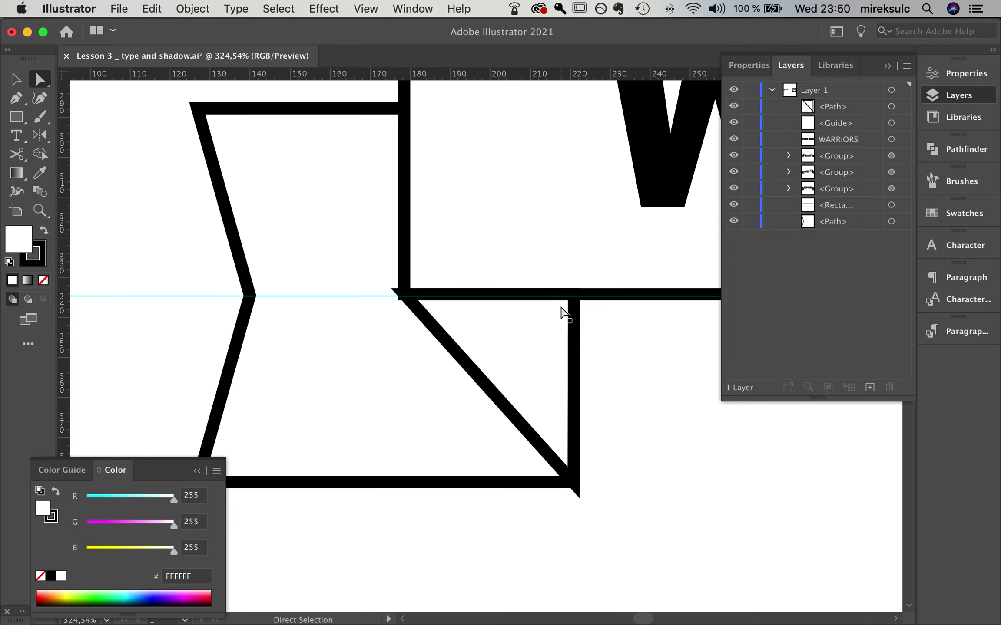
Step: Examine how the fold triangle's stroke corners meet the main frame and the ribbon tail
scroll(560, 313, "down", 3)
scroll(560, 312, "right", 3)
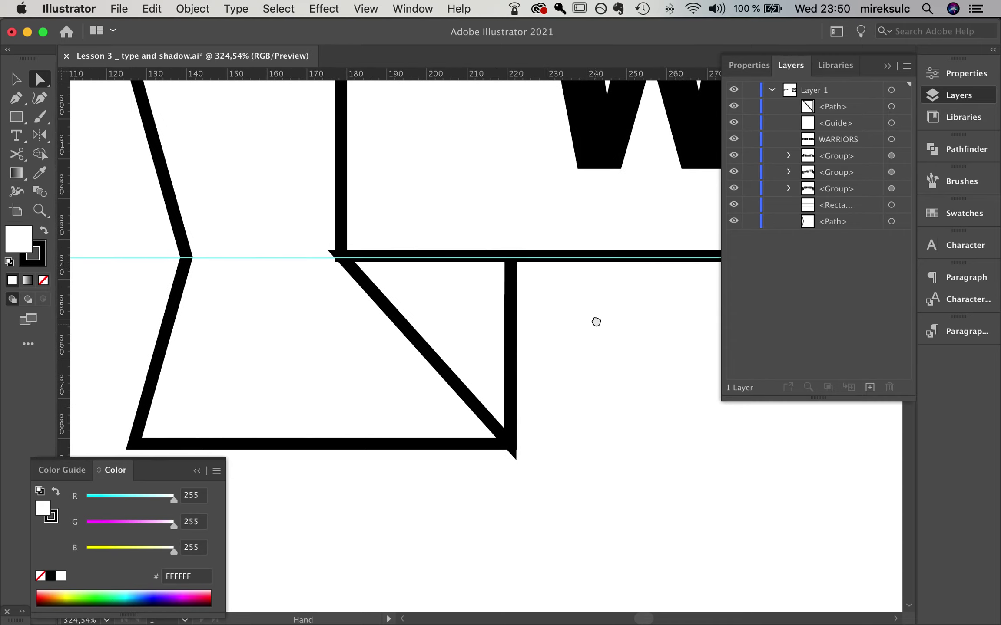
left_click(437, 346)
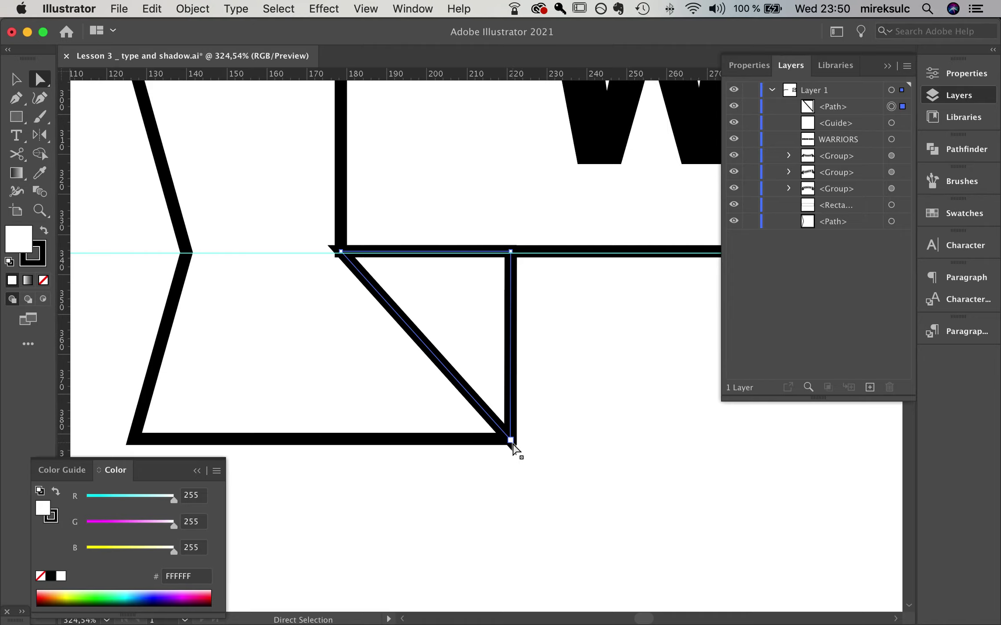
scroll(467, 278, "up", 3)
scroll(467, 278, "left", 2)
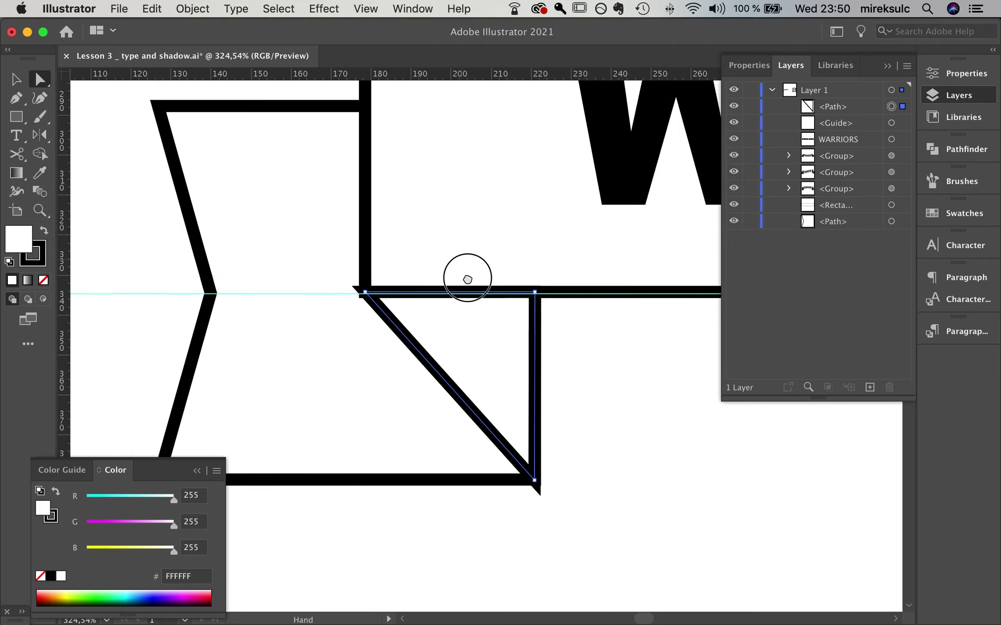
scroll(532, 335, "down", 3)
scroll(531, 335, "right", 2)
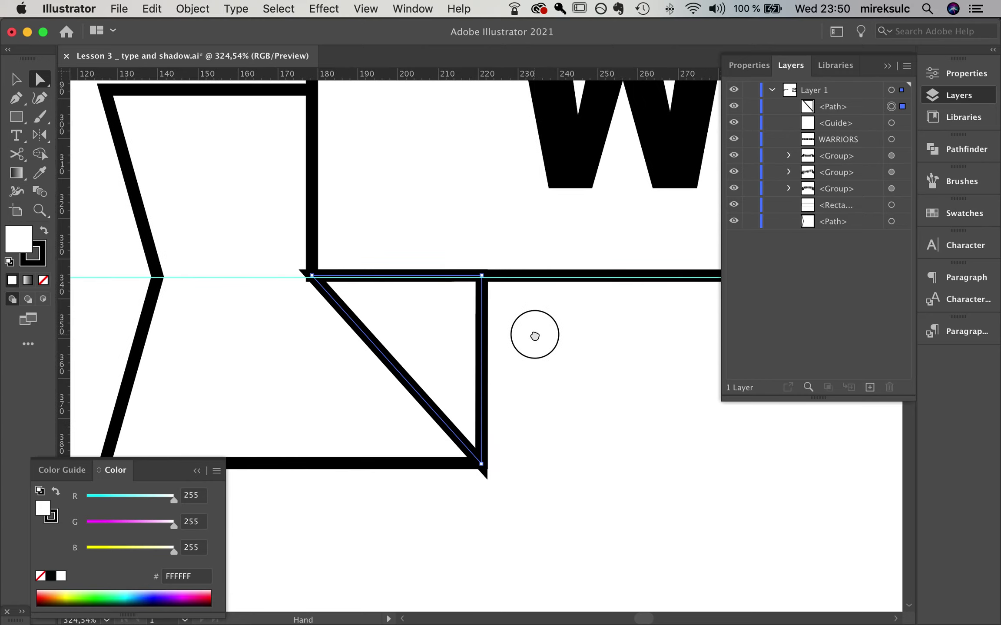
left_click(575, 358)
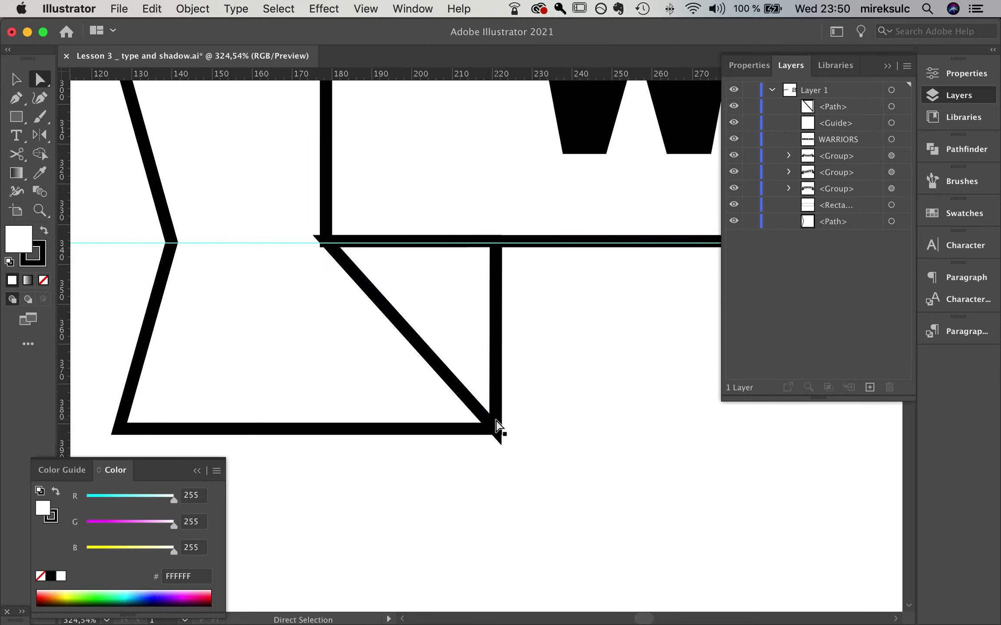
Step: Give the strokes of the fold triangle, the ribbon tail and the main frame round-join corners
key("v")
left_click(459, 305)
left_click(220, 389, "shift")
left_click(393, 152, "shift")
key("space")
left_click_drag(556, 156, 490, 169)
scroll(488, 170, "down", 5)
key("space")
left_click_drag(465, 130, 464, 191)
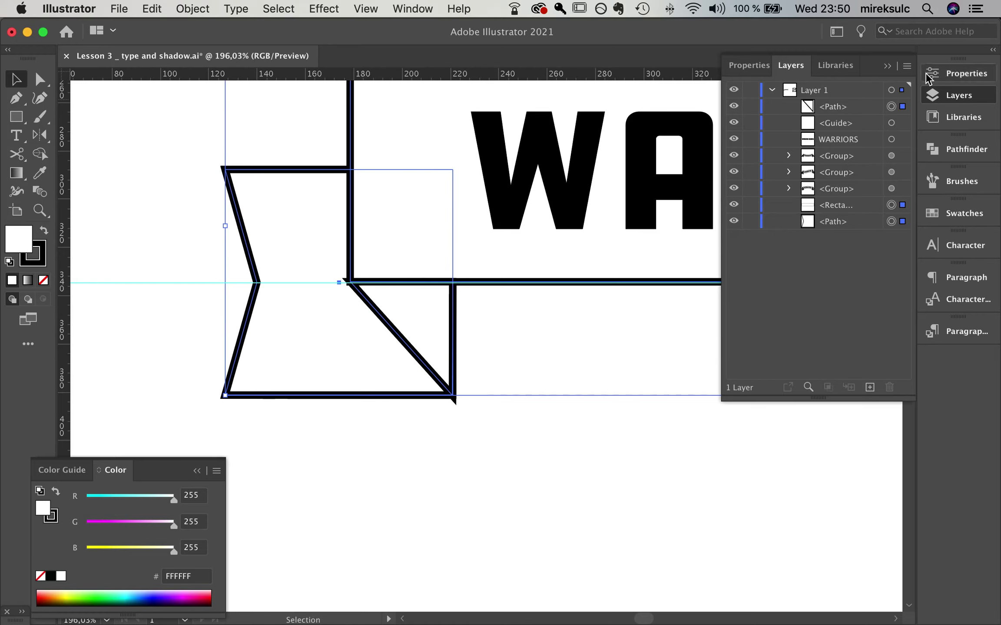
left_click(887, 66)
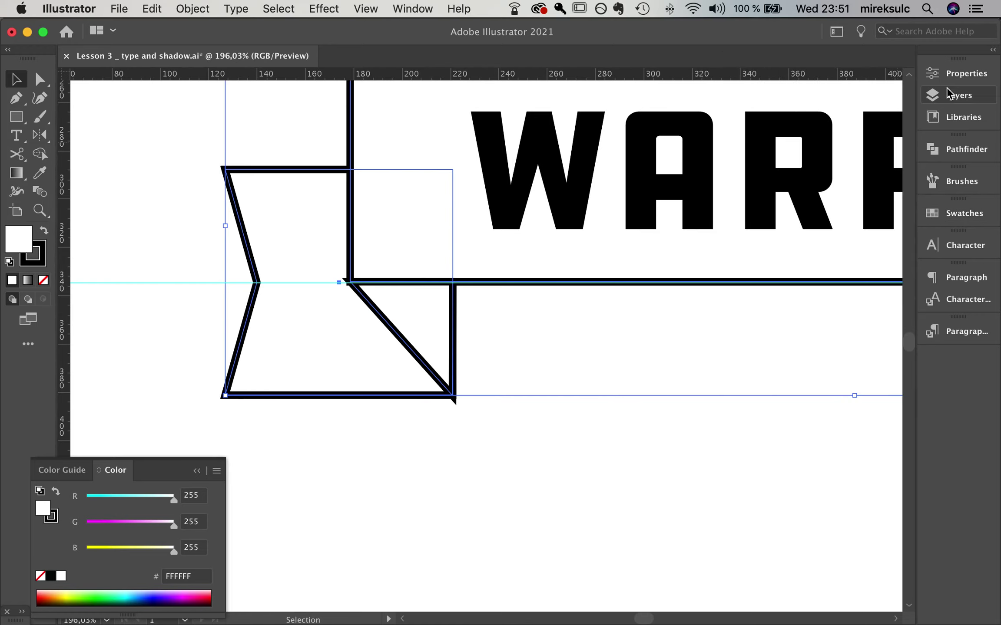
left_click(956, 74)
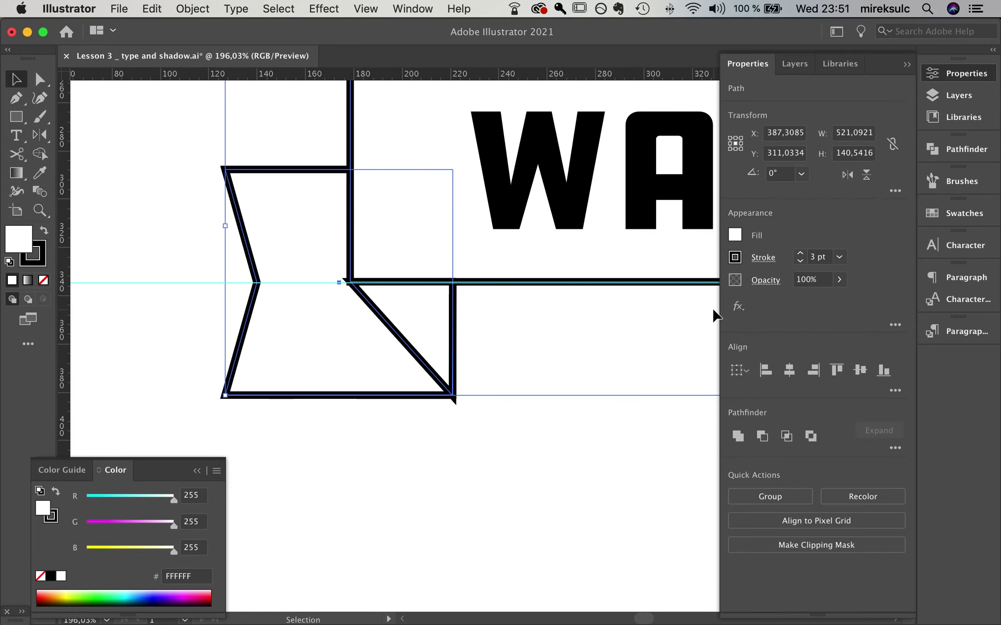
left_click(765, 259)
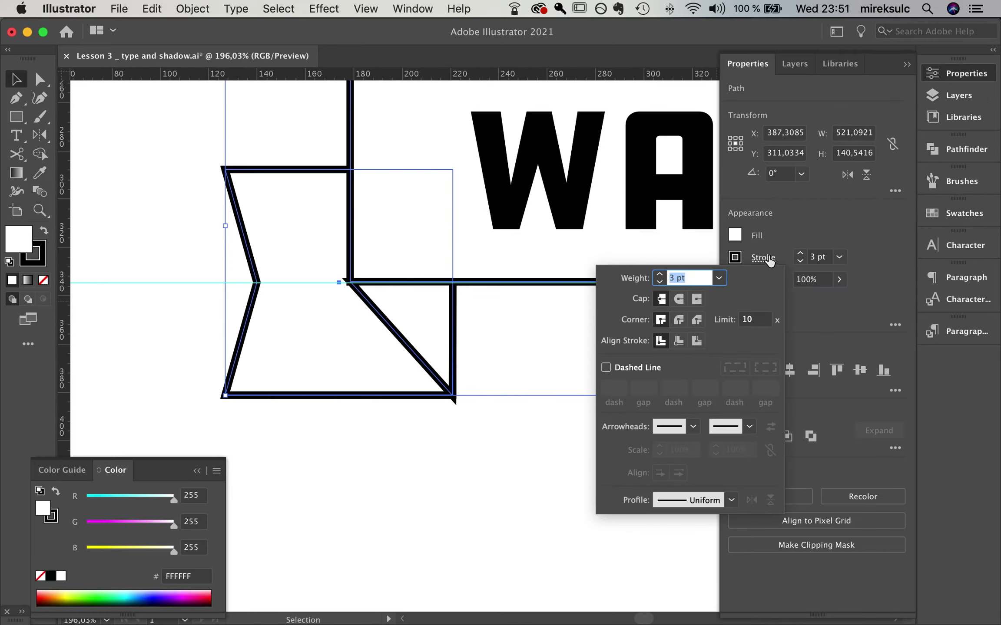
left_click(679, 323)
left_click(477, 389)
scroll(461, 398, "up", 8)
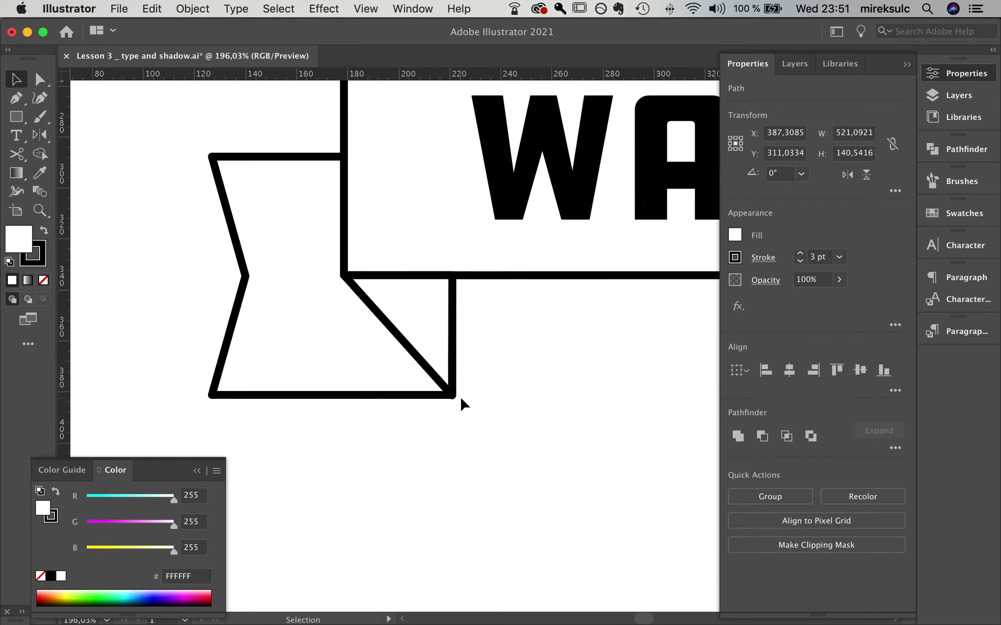
Step: Align the fold triangle's bottom point more precisely with the ribbon tail's lower-right corner
scroll(452, 397, "up", 3)
key("a")
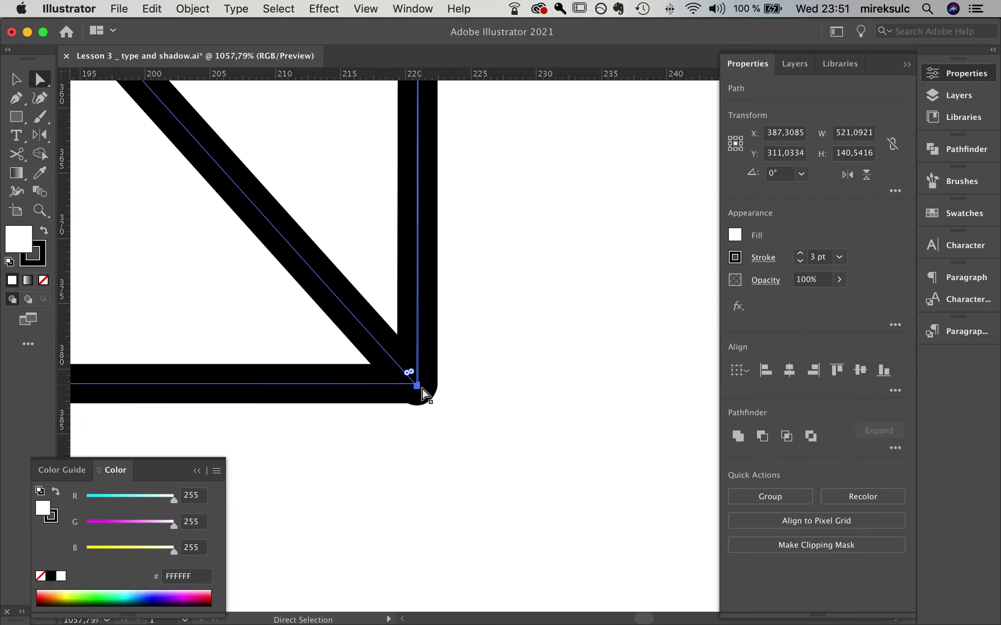
left_click(422, 361)
left_click_drag(422, 362, 416, 380)
left_click(495, 307)
left_click_drag(499, 320, 490, 406)
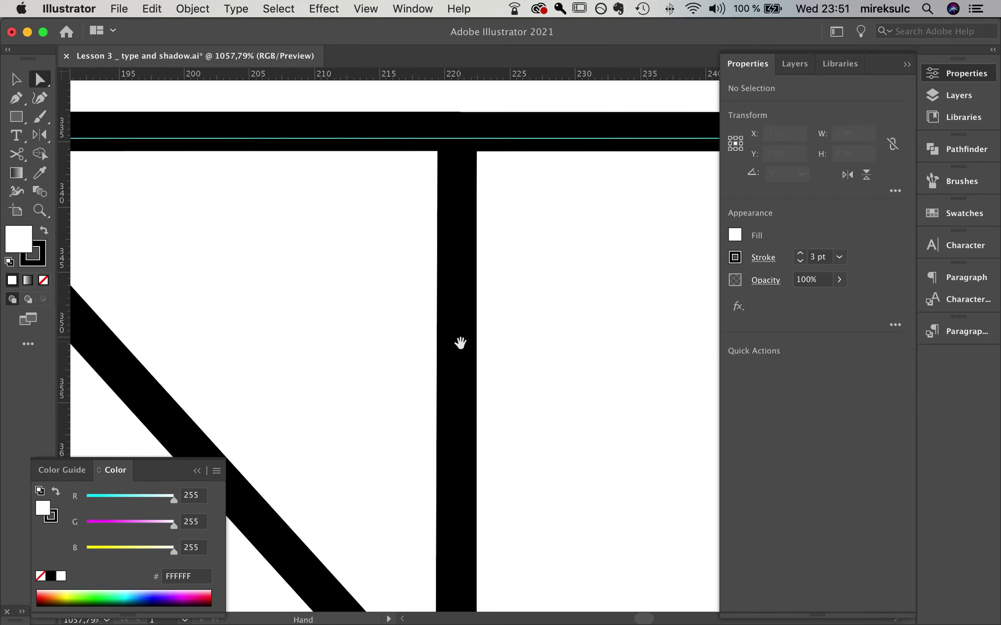
Step: Fine-tune the fold triangle's left point on the main frame's bottom-left corner and deselect it
left_click_drag(441, 258, 465, 318)
left_click_drag(235, 297, 454, 294)
scroll(456, 296, "up", 2)
scroll(456, 297, "left", 3)
left_click(286, 273)
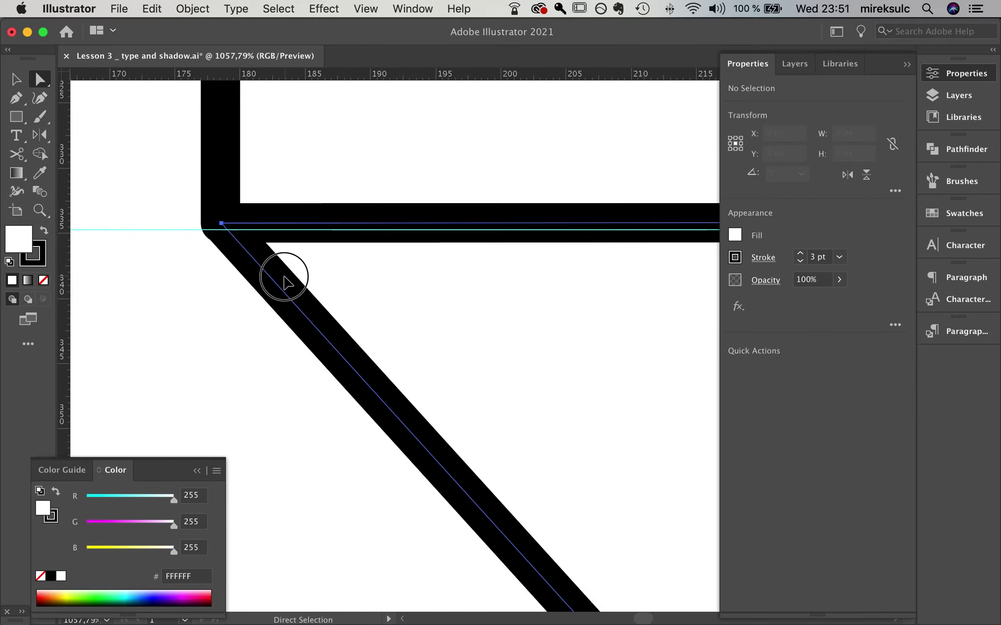
left_click(222, 223)
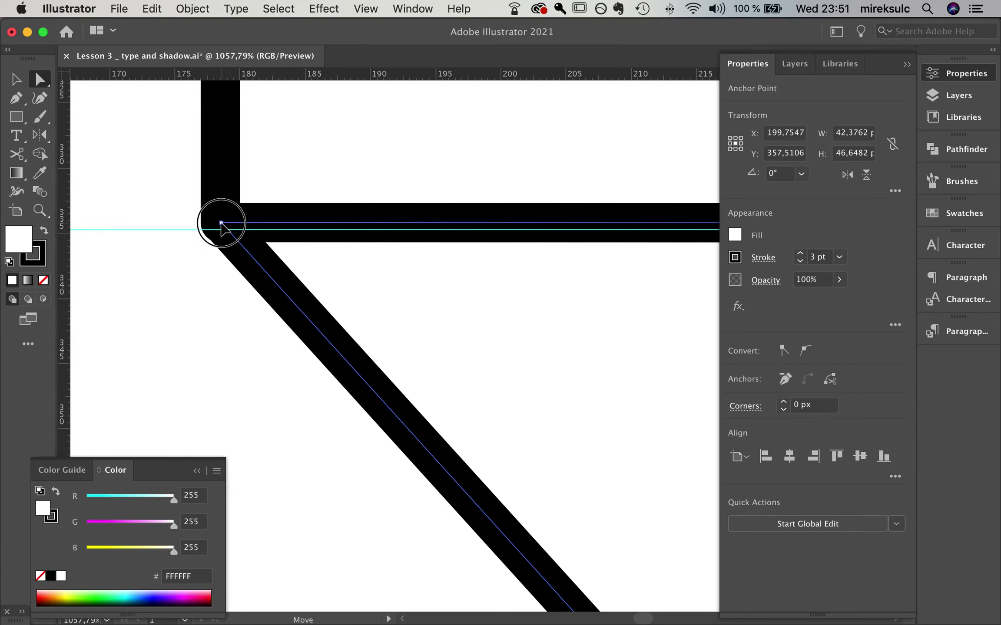
left_click(436, 331)
scroll(435, 332, "down", 6)
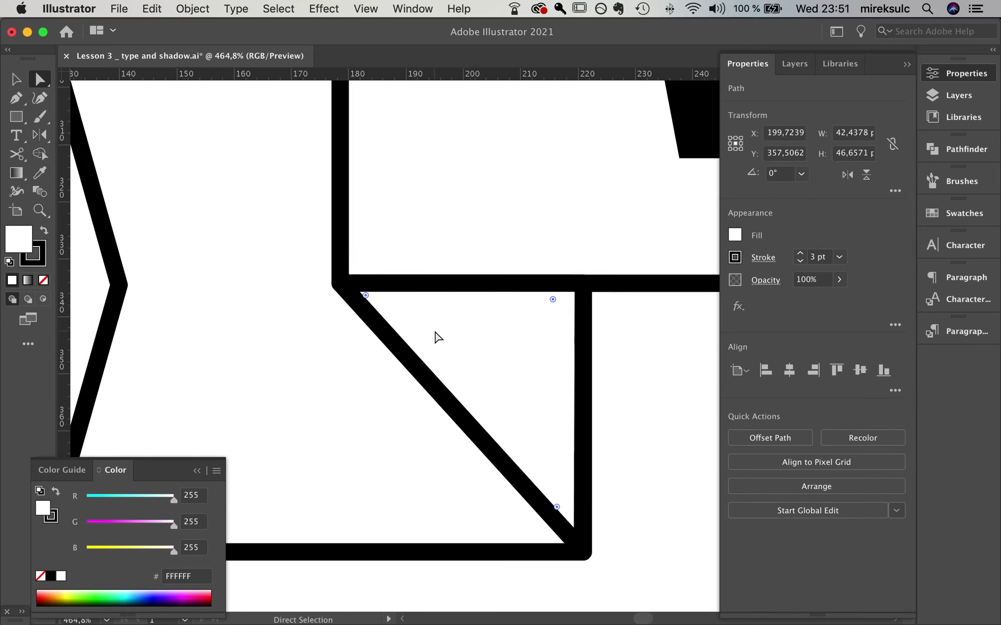
key("v")
left_click(614, 387)
left_click_drag(466, 367, 491, 369)
scroll(469, 378, "down", 2)
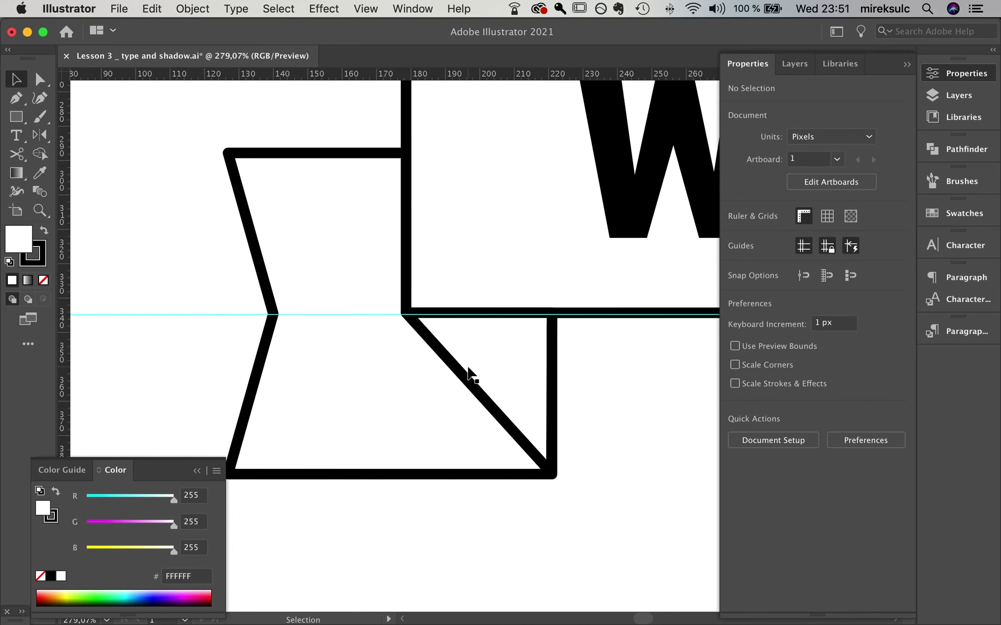
Step: Fill the fold triangle with black (000000)
left_click_drag(612, 409, 663, 364)
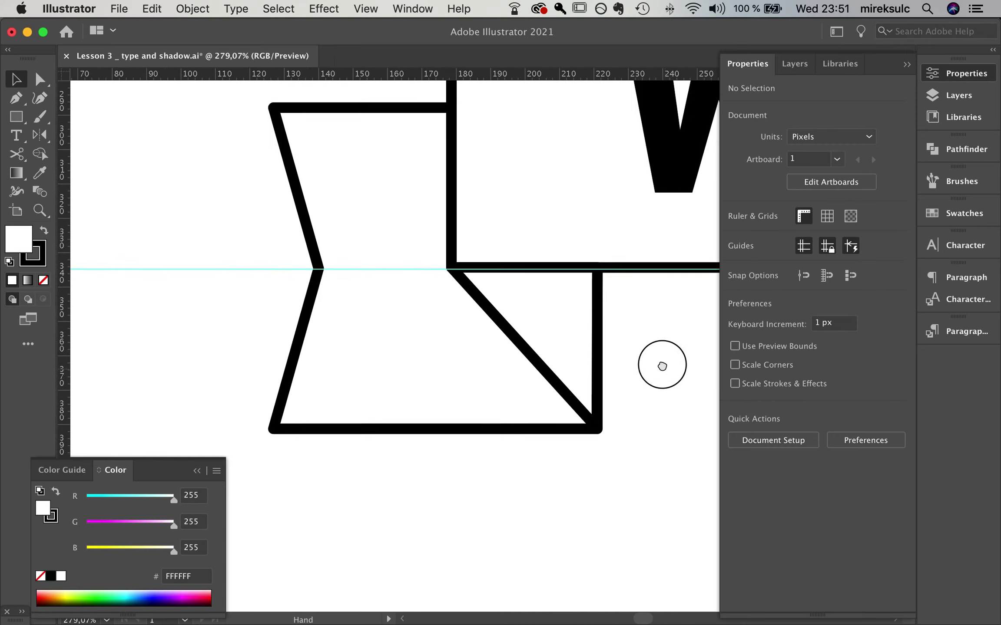
scroll(548, 437, "down", 2)
left_click_drag(468, 366, 520, 446)
scroll(552, 418, "right", 2)
left_click(577, 409)
double_click(28, 250)
left_click_drag(119, 223, 4, 351)
left_click(385, 145)
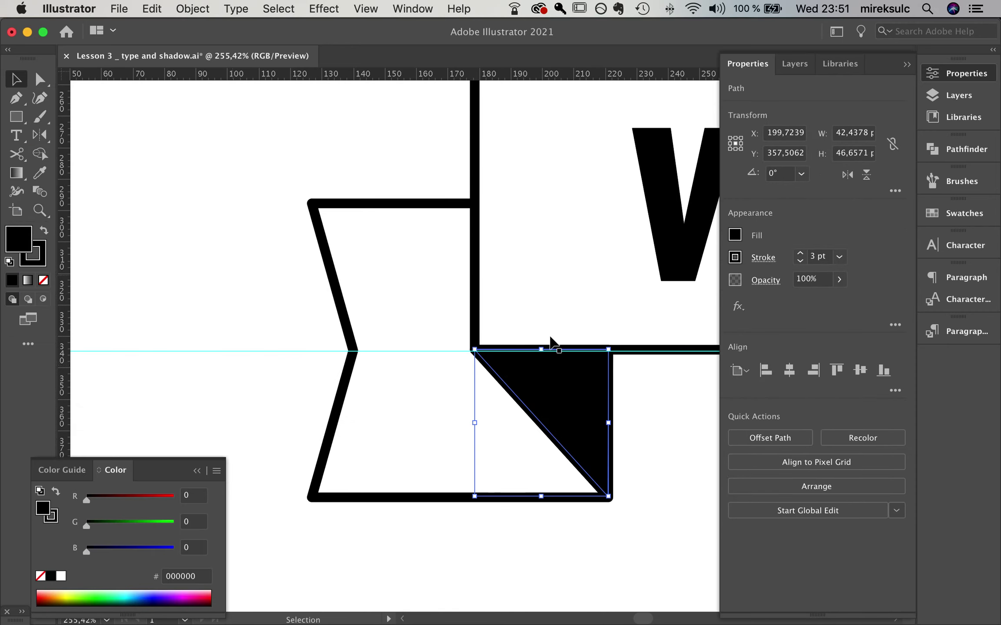
left_click(652, 401)
scroll(460, 334, "down", 6)
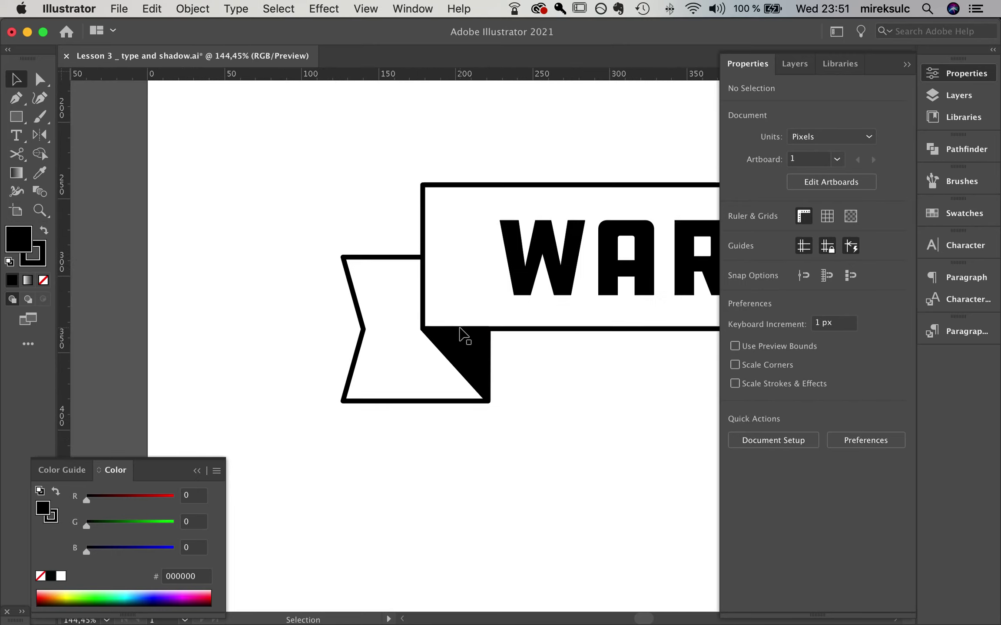
Step: Draw a thin black wedge without a stroke inside the ribbon tail's upper-left corner using the Pen tool
key("space")
left_click_drag(530, 344, 343, 383)
scroll(354, 309, "up", 8)
key("space")
scroll(436, 202, "up", 4)
scroll(391, 163, "down", 3)
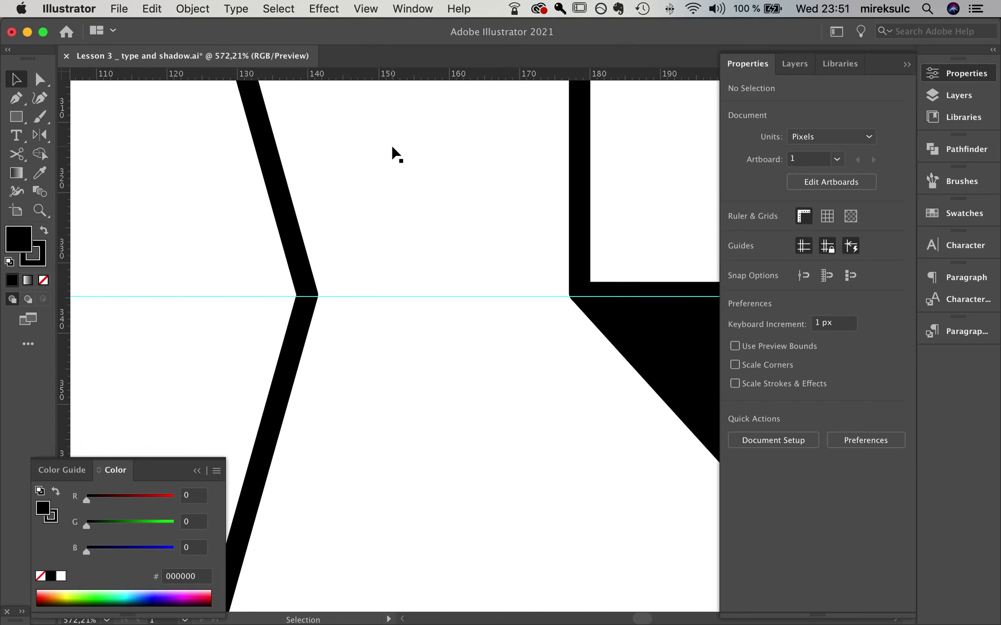
key("p")
left_click(43, 281)
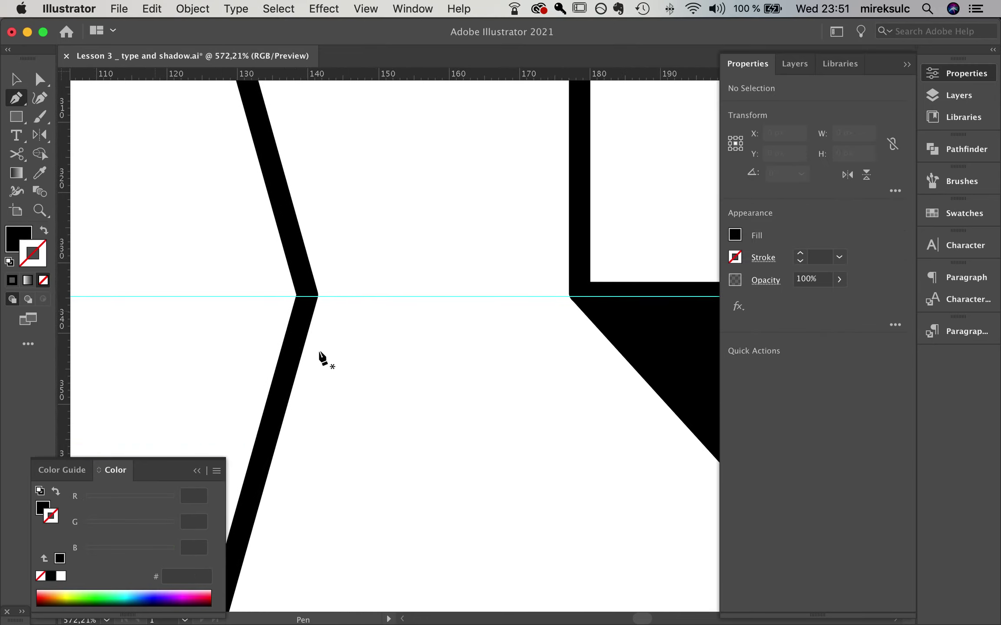
left_click_drag(374, 215, 421, 379)
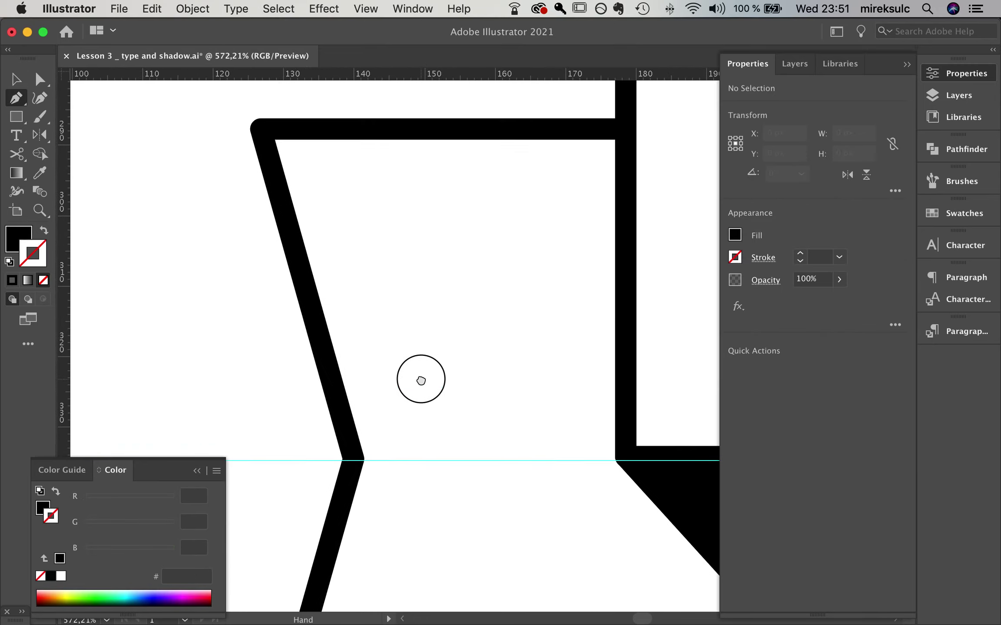
left_click(274, 155)
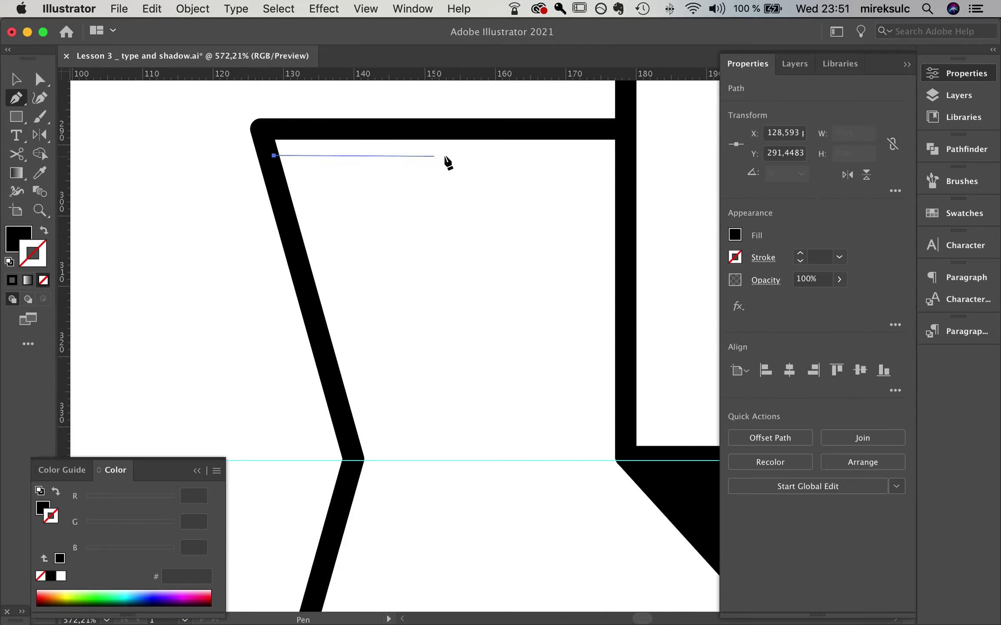
left_click(415, 150)
left_click(270, 140)
Step: Lengthen the thin wedge to about 25 px by moving its pointed tip farther into the tail
key("a")
left_click_drag(416, 151, 438, 149)
left_click_drag(463, 225, 448, 202)
Step: Duplicate the wedge onto the tail's notch point at the guide and stretch its tip to about 27 px long
key("v")
left_click_drag(323, 130, 342, 444)
key("a")
left_click(339, 444)
left_click_drag(512, 434, 533, 437)
left_click_drag(498, 514, 546, 288)
Step: Try to duplicate the notch wedge toward the tail's lower-left corner, and undo the distorted result
left_click_drag(415, 202, 372, 432)
key("super+z")
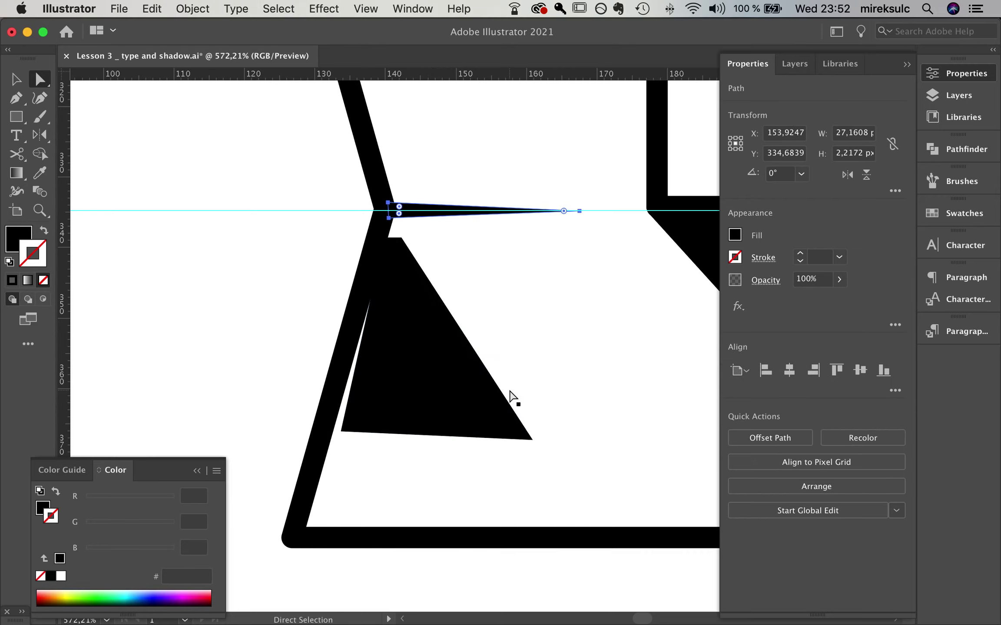
left_click_drag(554, 368, 556, 364)
Step: Duplicate the notch wedge into the tail's lower-left corner and adjust its end points to fit the slanted edge
key("v")
left_click(439, 213)
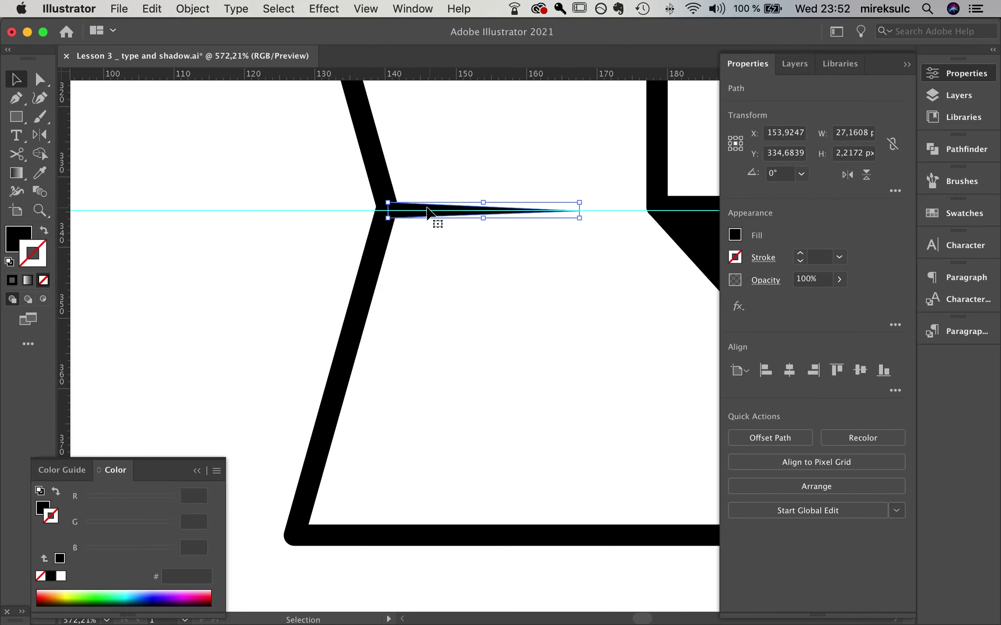
left_click_drag(427, 212, 346, 521)
key("a")
left_click_drag(494, 524, 500, 522)
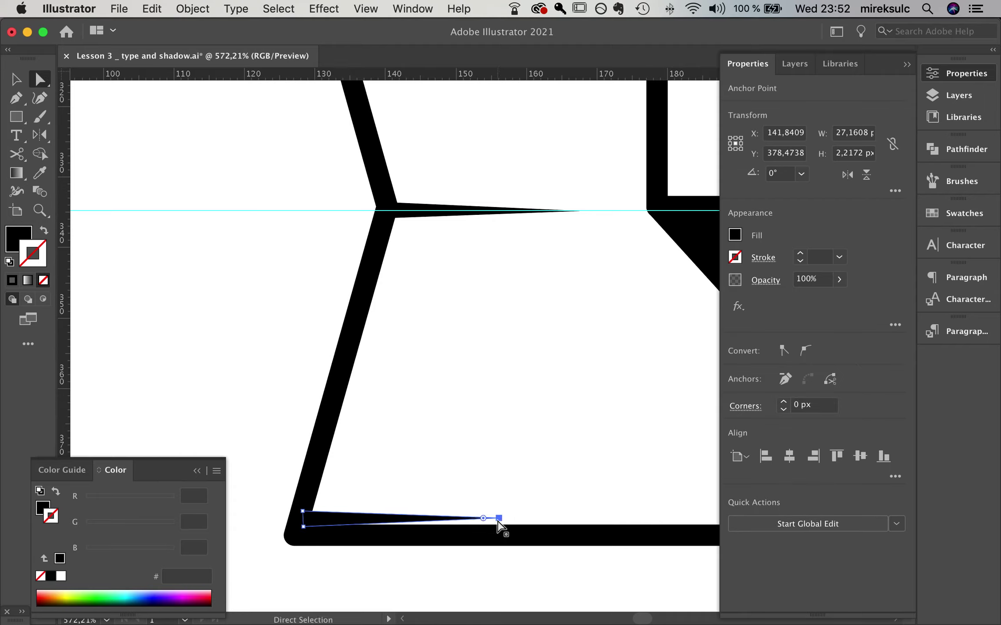
left_click(304, 527)
left_click_drag(304, 529, 334, 519)
key("v")
key("a")
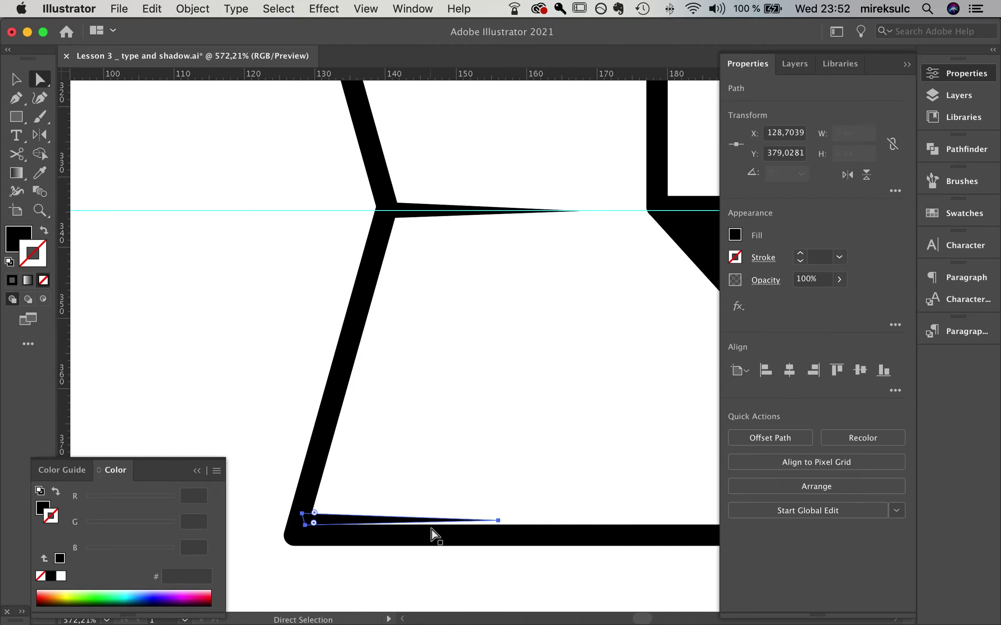
Step: Select the three wedges at the tail's upper corner, notch and lower corner, and blend them into a row of shadow lines
key("space")
left_click_drag(422, 197, 386, 519)
left_click_drag(327, 220, 327, 214)
key("space")
scroll(431, 348, "down", 10)
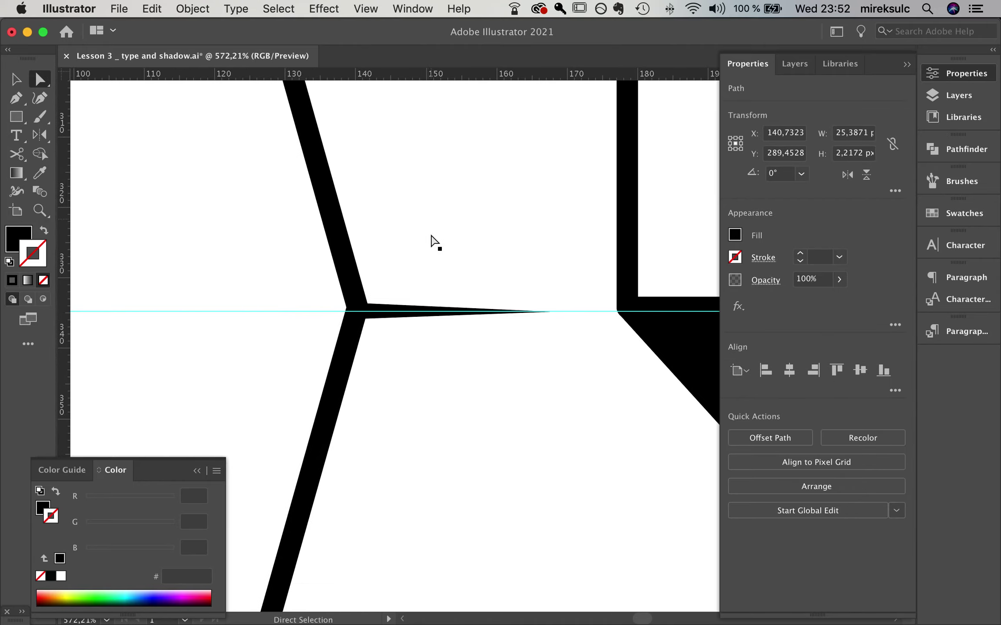
key("v")
left_click(408, 310)
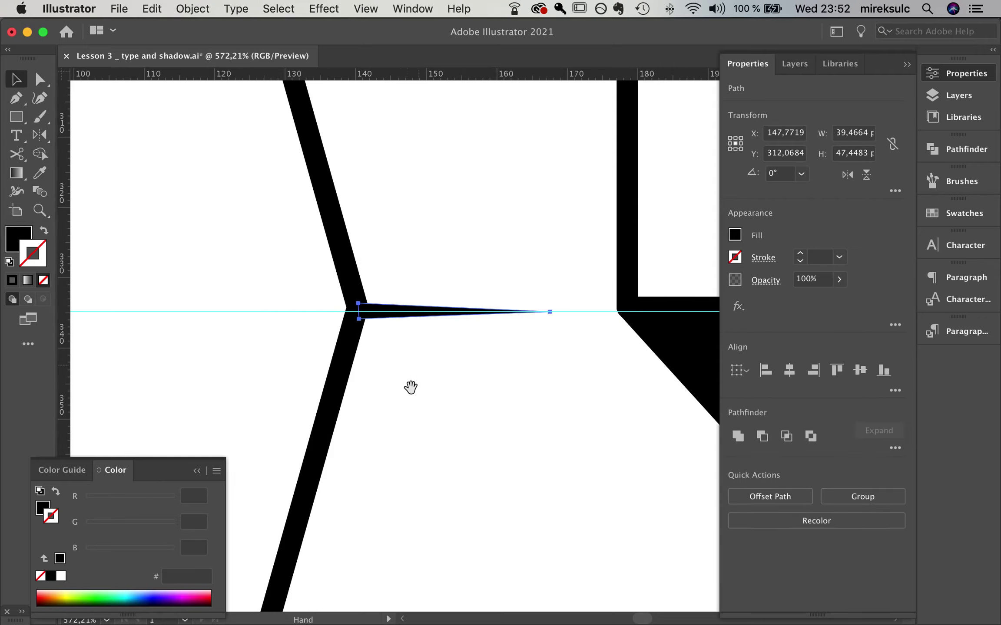
scroll(411, 385, "down", 10)
left_click(430, 357, "shift")
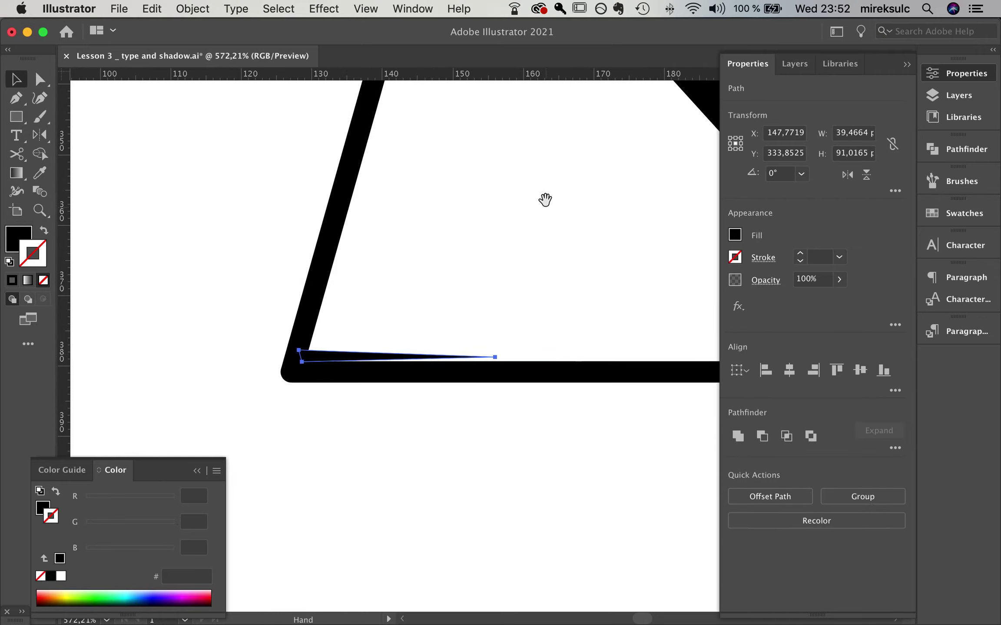
scroll(545, 198, "up", 15)
left_click_drag(489, 319, 495, 163)
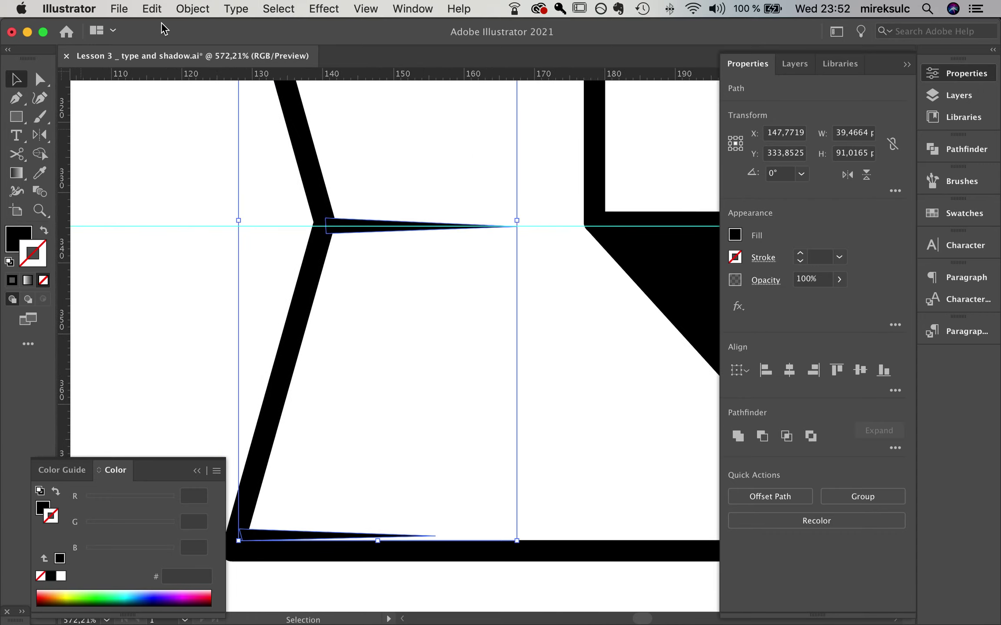
key("super+minus")
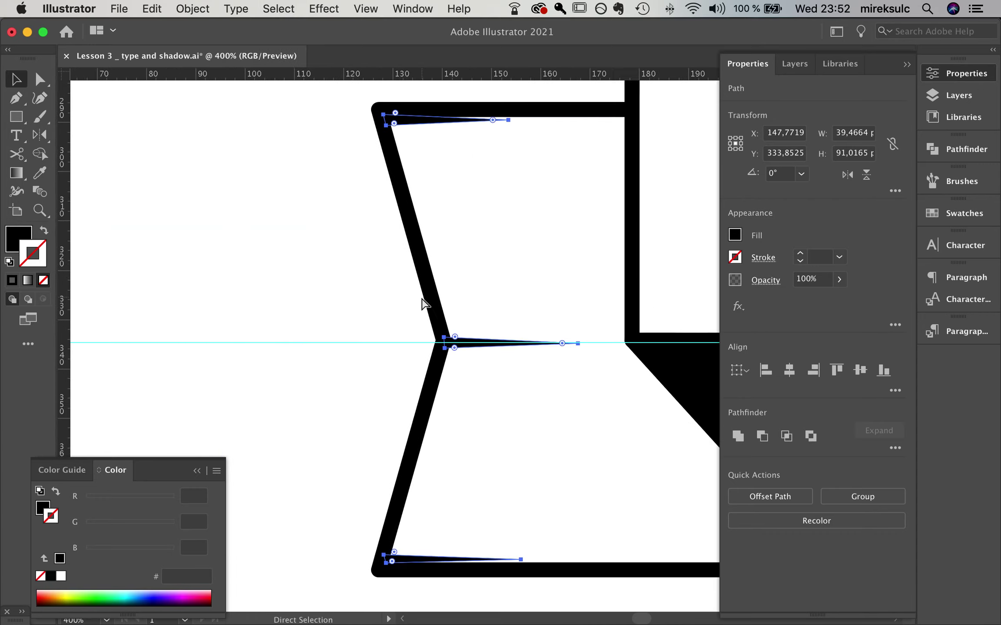
key("super+minus")
left_click_drag(564, 343, 550, 348)
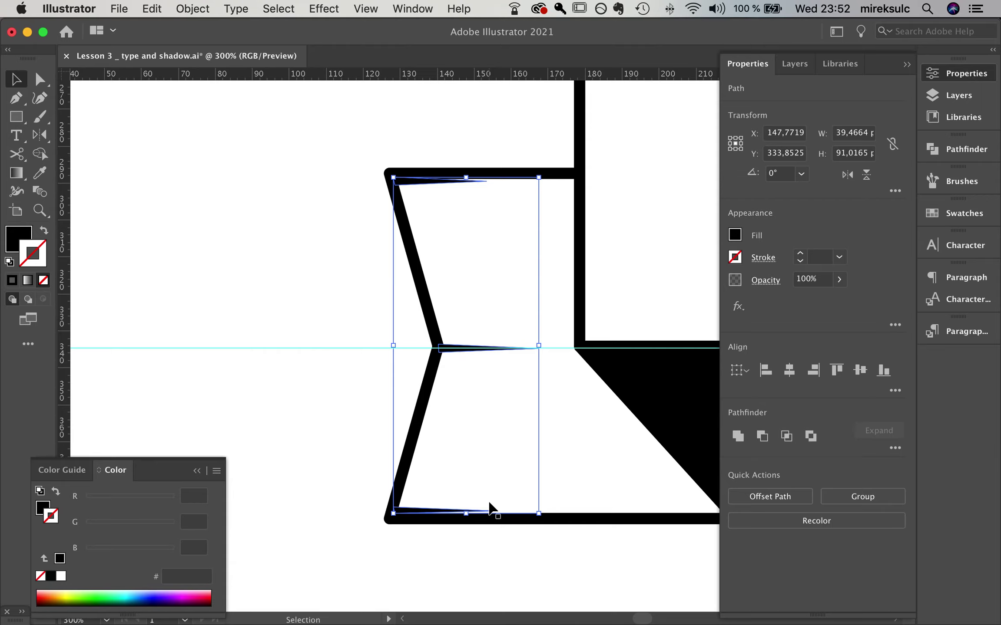
key("super")
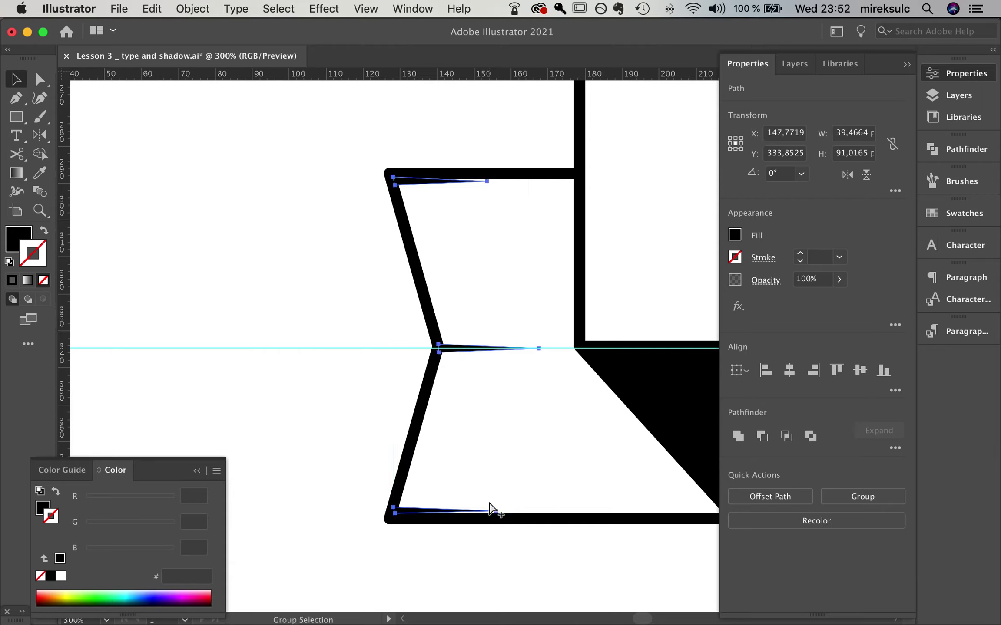
key("super+alt+b")
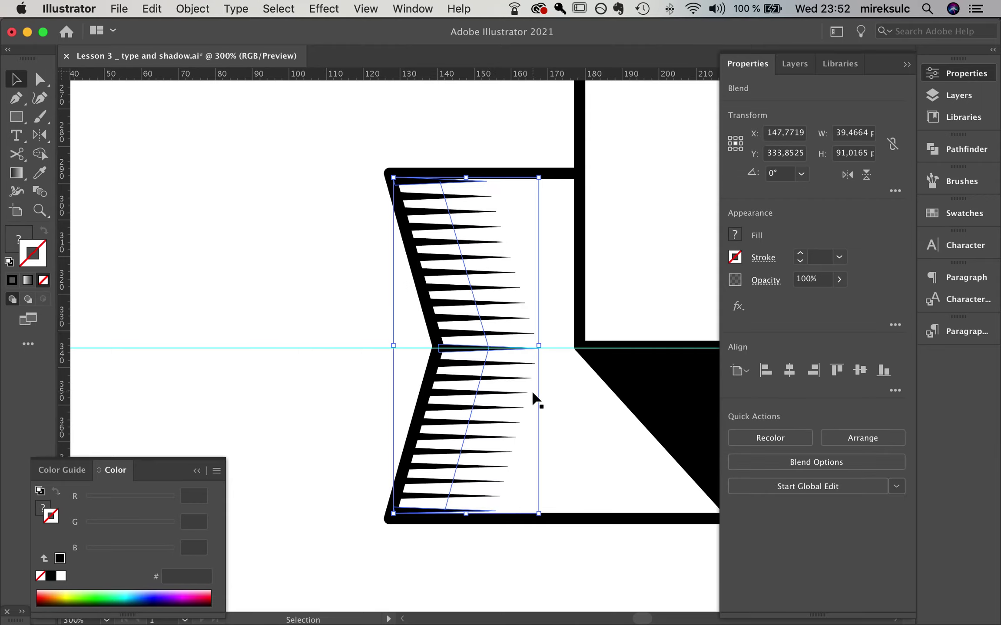
Step: Set the blend's spacing to Specified Steps with 20 steps, previewing the result before applying it
left_click(190, 10)
mouse_move(259, 401)
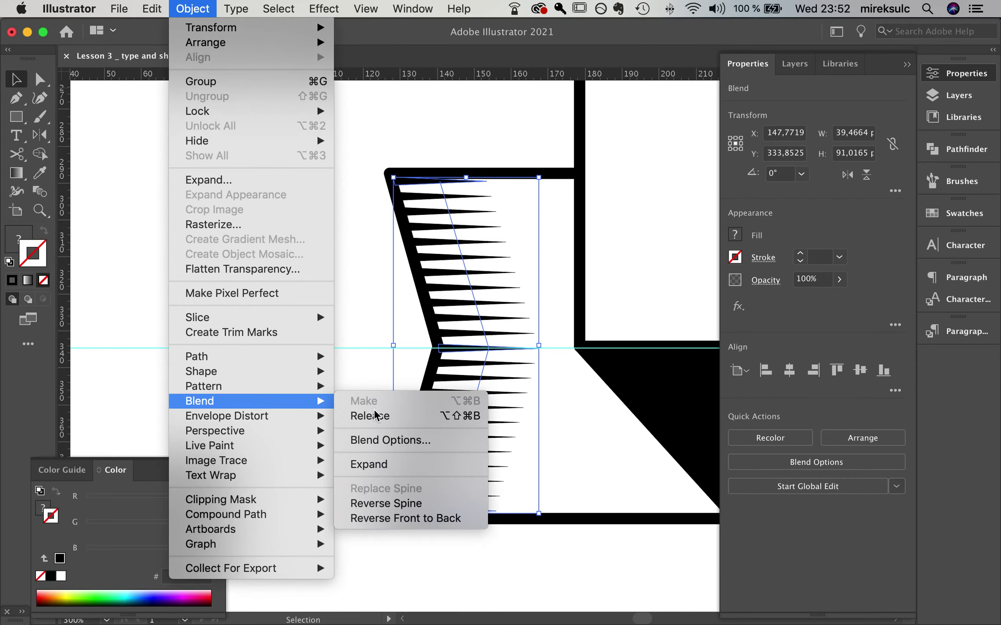
left_click(393, 440)
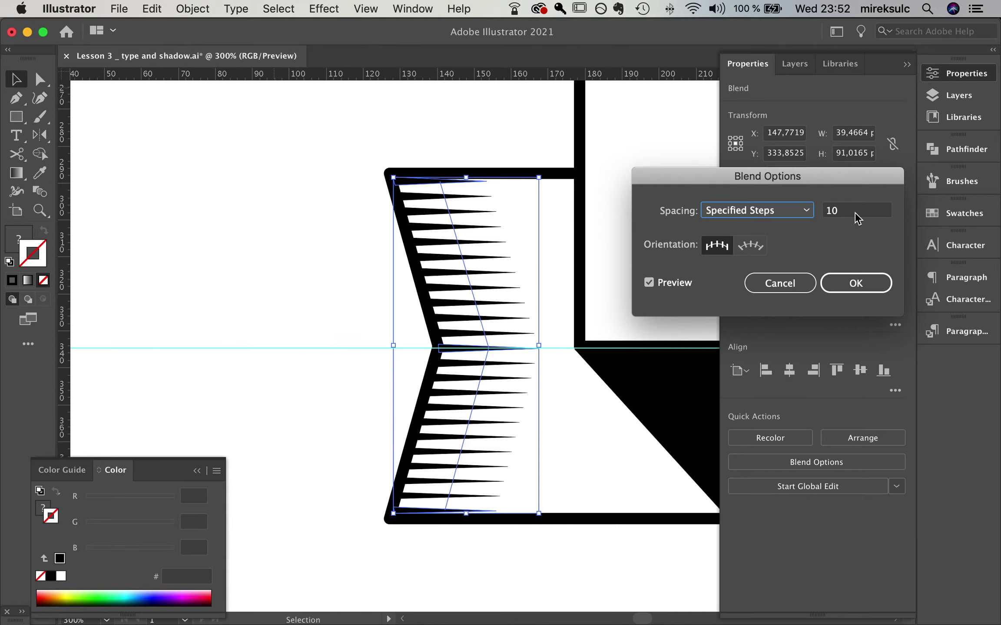
key("Tab")
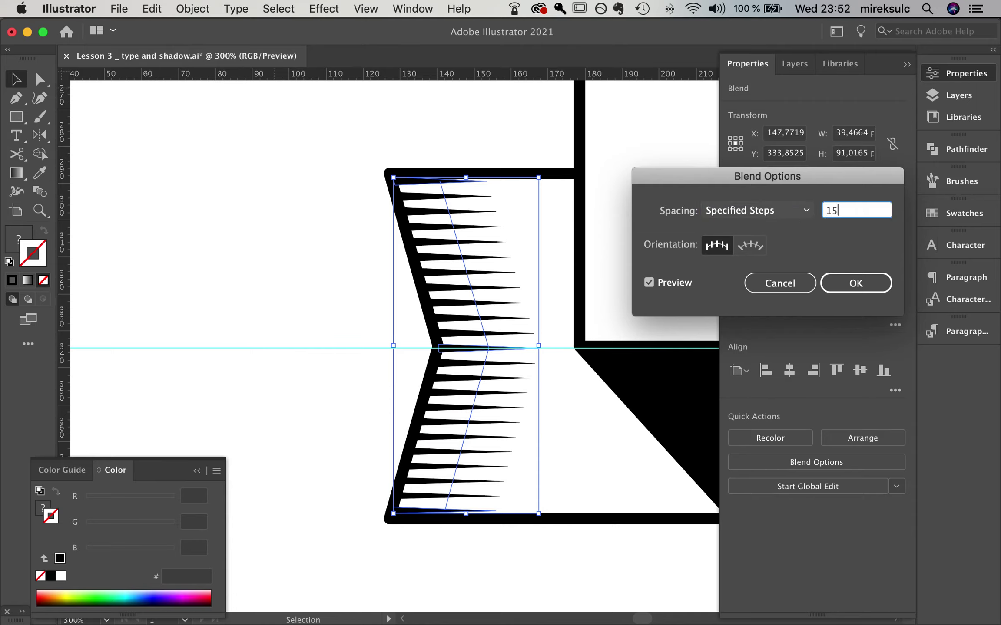
type("20")
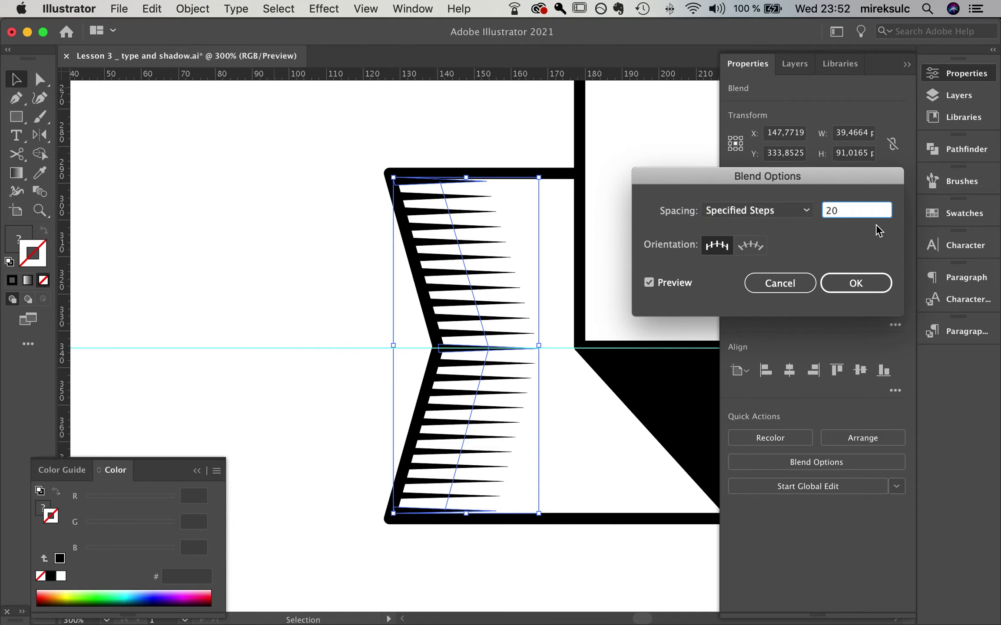
left_click(649, 283)
left_click(651, 287)
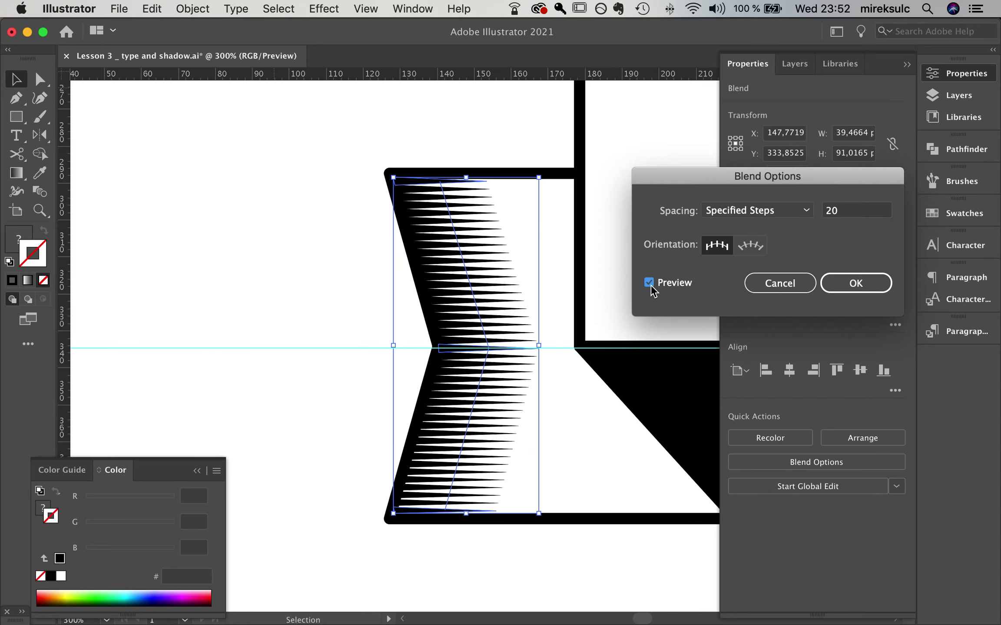
left_click(856, 283)
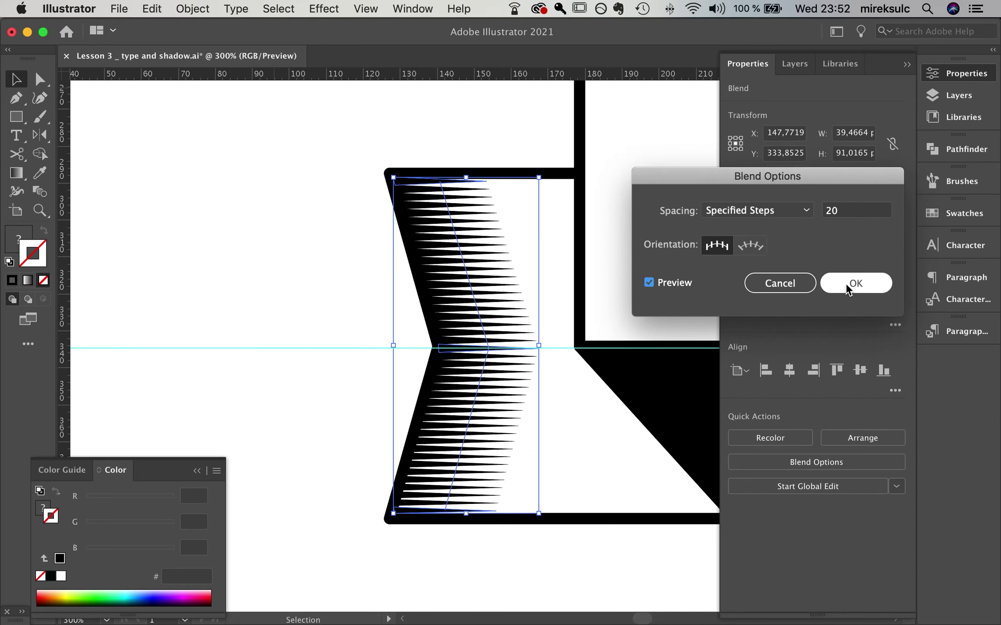
left_click(496, 130)
key("space")
left_click_drag(529, 121, 506, 103)
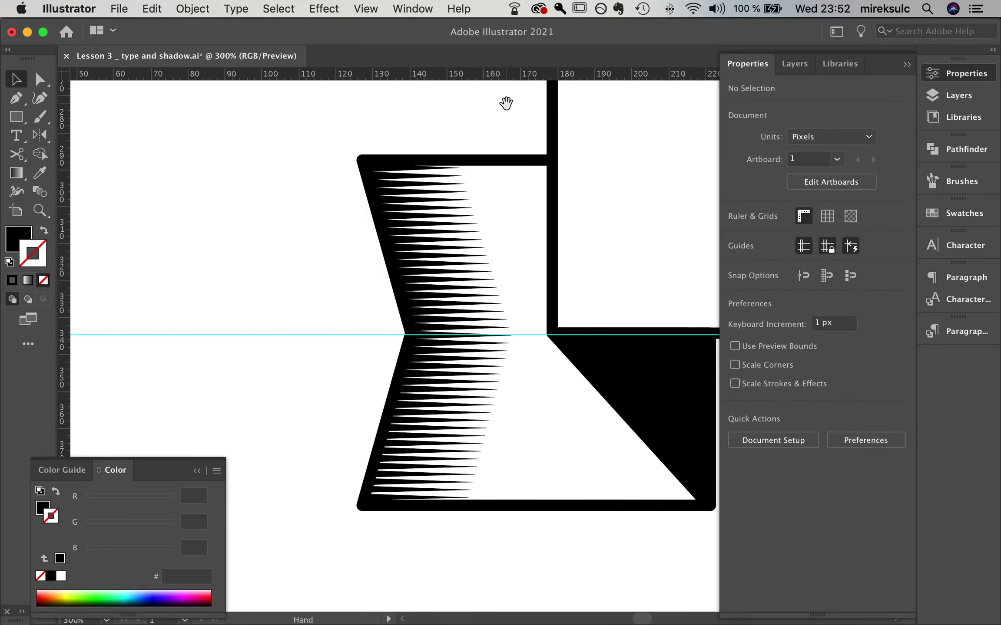
scroll(506, 412, "up", 3)
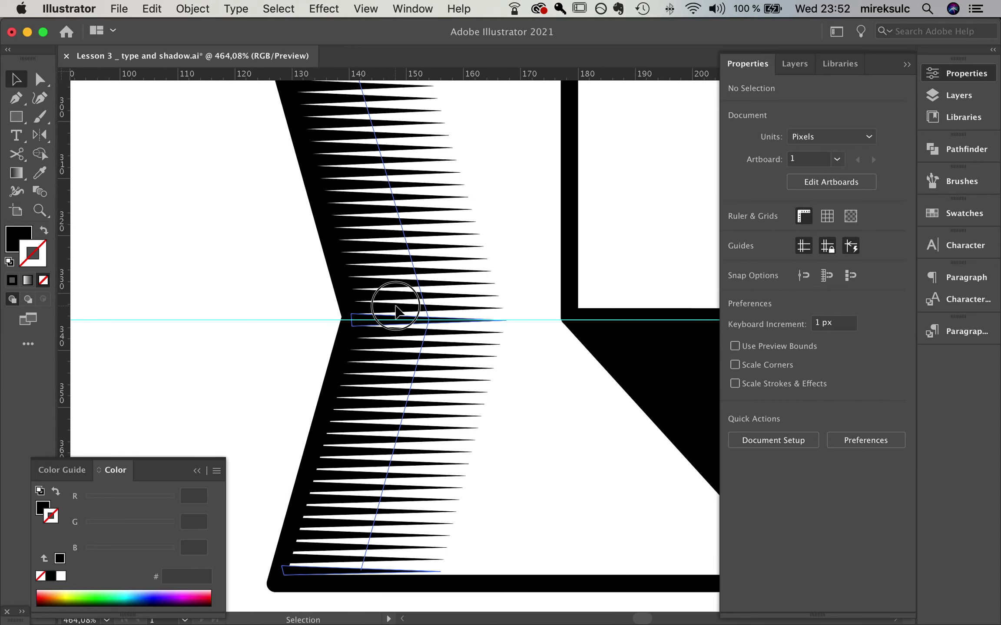
Step: Isolate the blend and move the notch wedge's pointed tip slightly farther into the tail
double_click(395, 311)
left_click(402, 322)
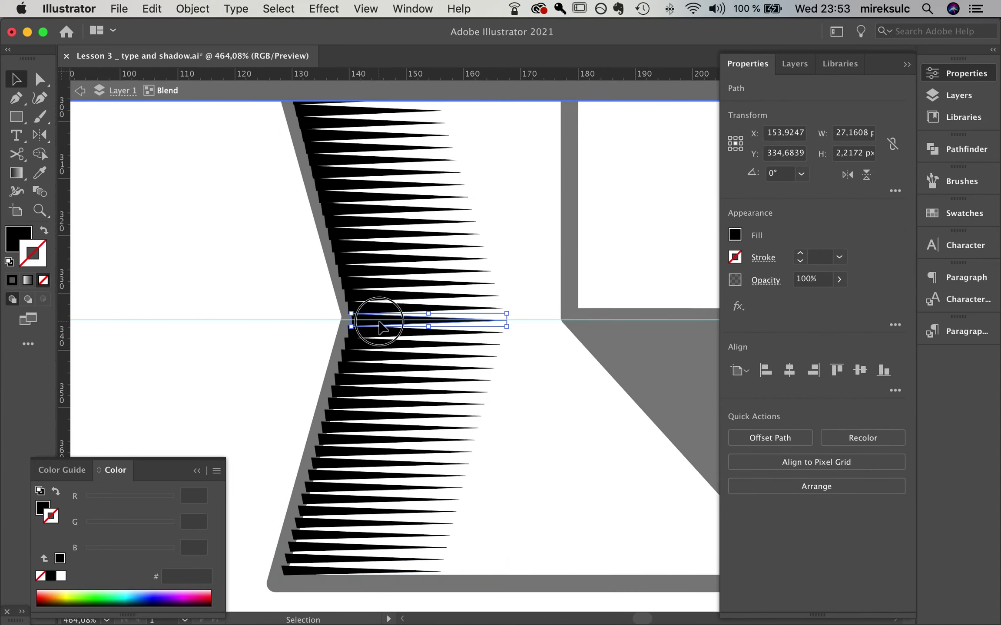
scroll(440, 330, "up", 6)
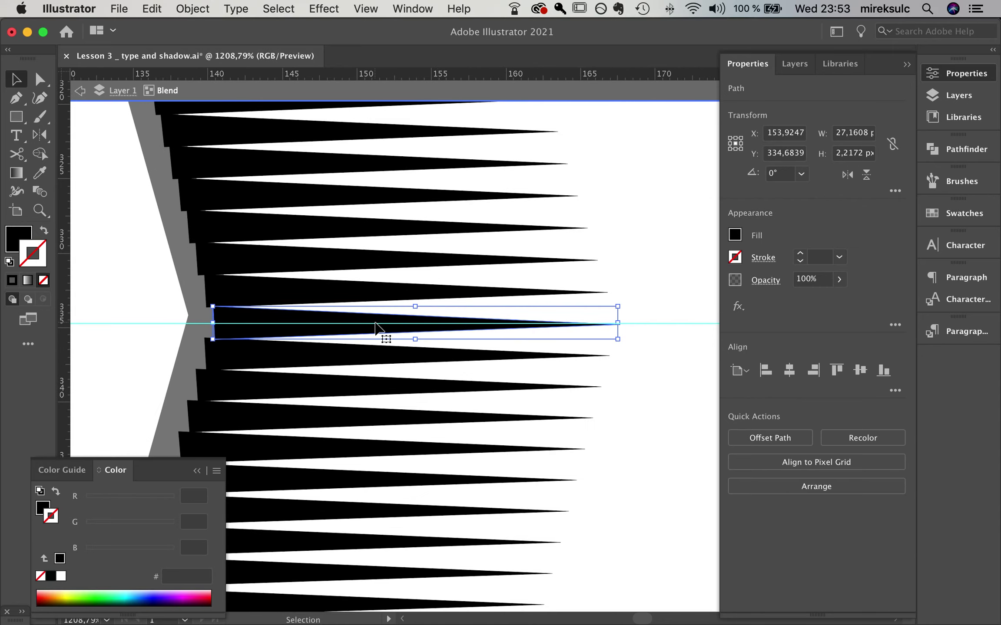
key("a")
mouse_move(617, 323)
left_mouse_down()
mouse_move(590, 335)
mouse_move(578, 324)
mouse_move(629, 324)
left_mouse_up()
scroll(632, 404, "down", 5)
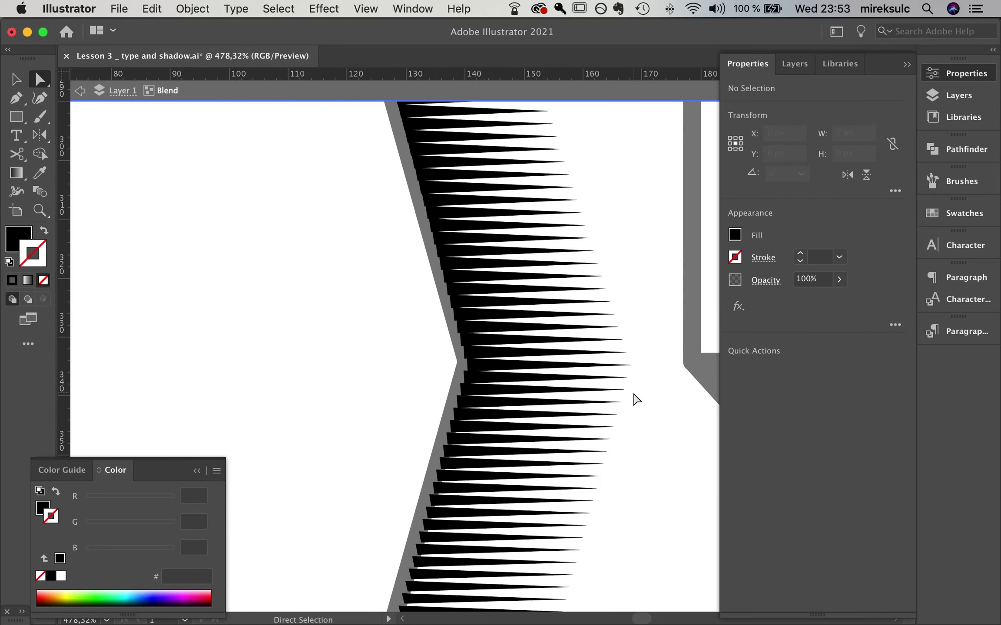
key("v")
left_click(350, 329)
Step: Shorten the blend's notch wedge by pulling its pointed tip back toward the notch
key("a")
left_click(612, 367)
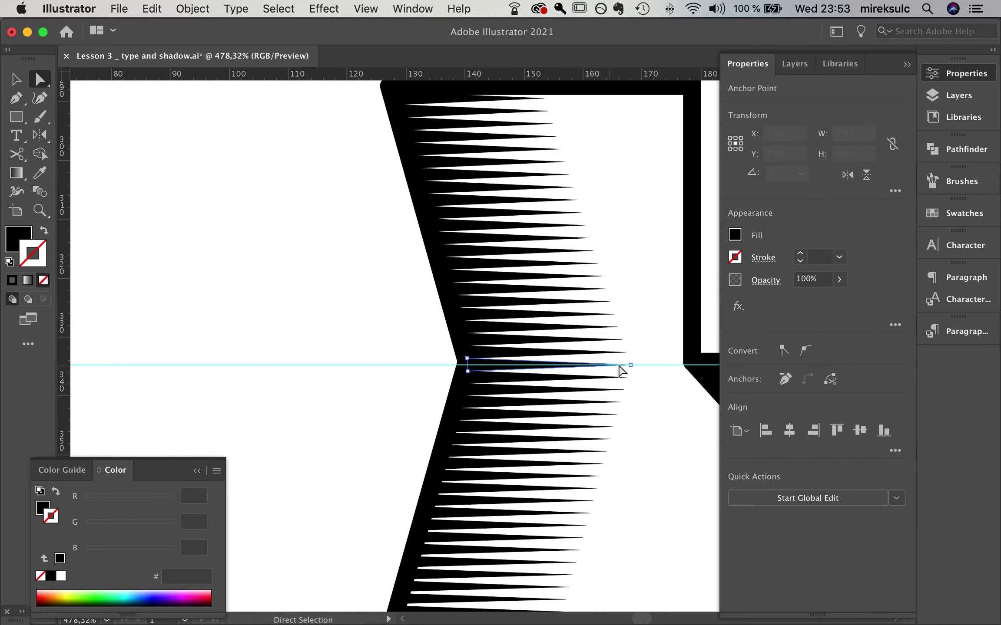
left_click(630, 365)
left_click_drag(630, 366, 611, 365)
left_click(637, 385)
key("v")
scroll(359, 338, "down", 4)
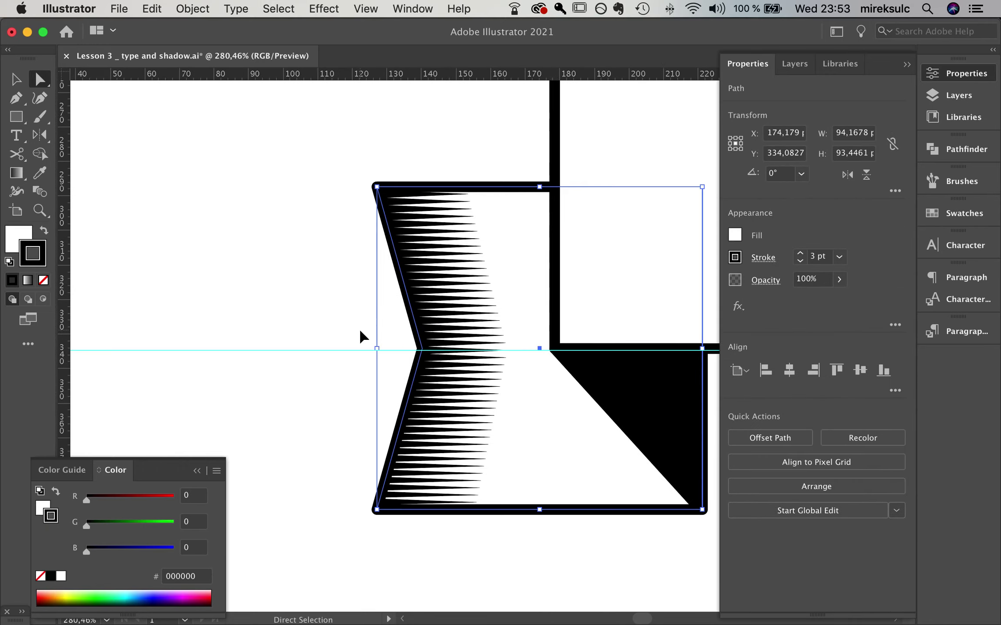
Step: Draw a thin closed wedge about 23 px long with the Pen tool in the blank area beside the banner tail
left_click_drag(359, 338, 480, 286)
key("p")
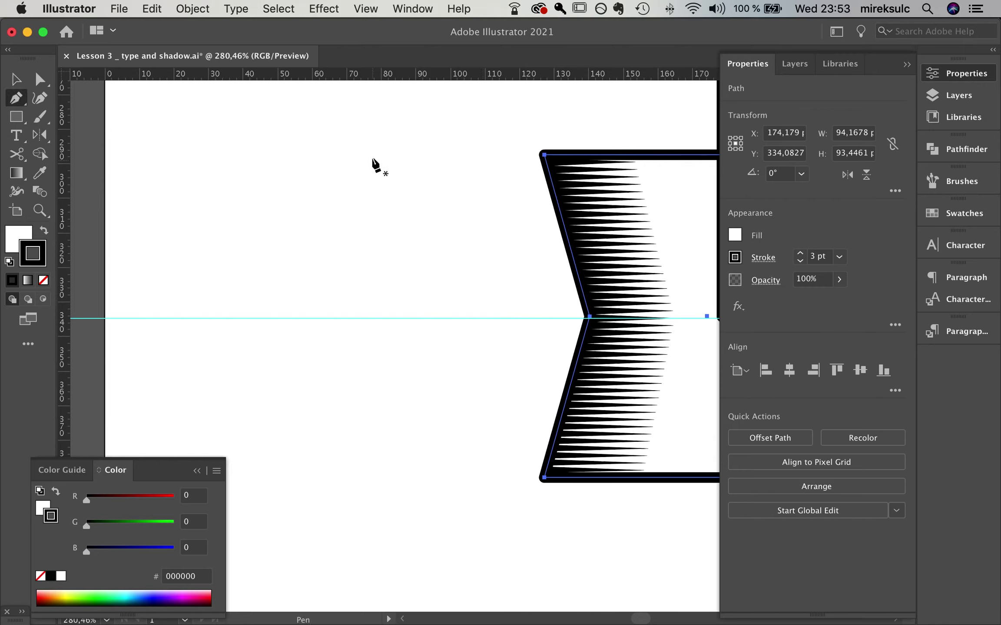
left_click(373, 158)
left_click(454, 161)
left_click(373, 154)
key("v")
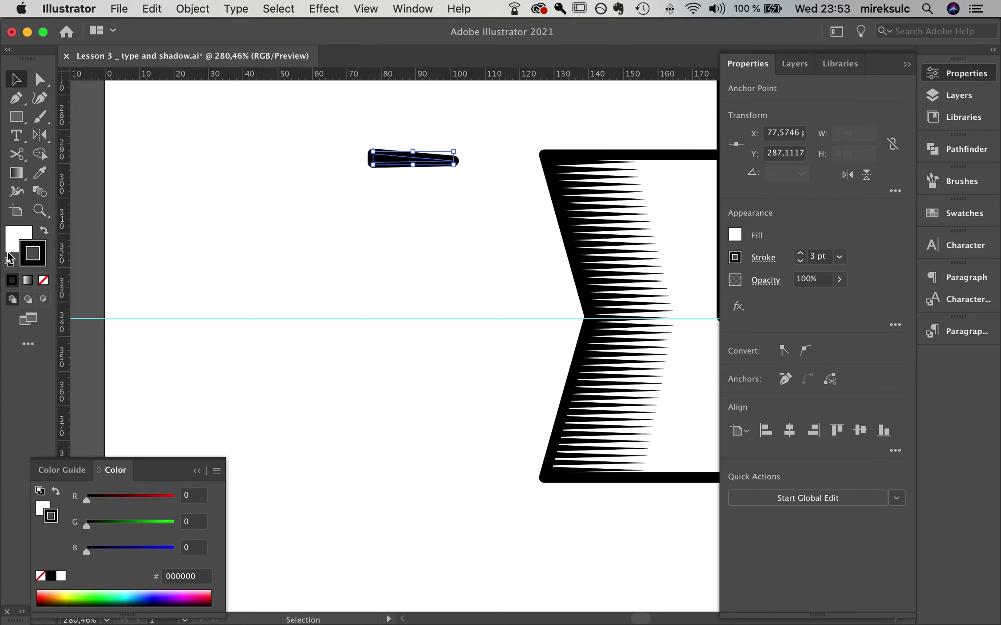
Step: Fill the new wedge with black (000000) and remove its stroke
double_click(10, 245)
left_click_drag(120, 261, 5, 352)
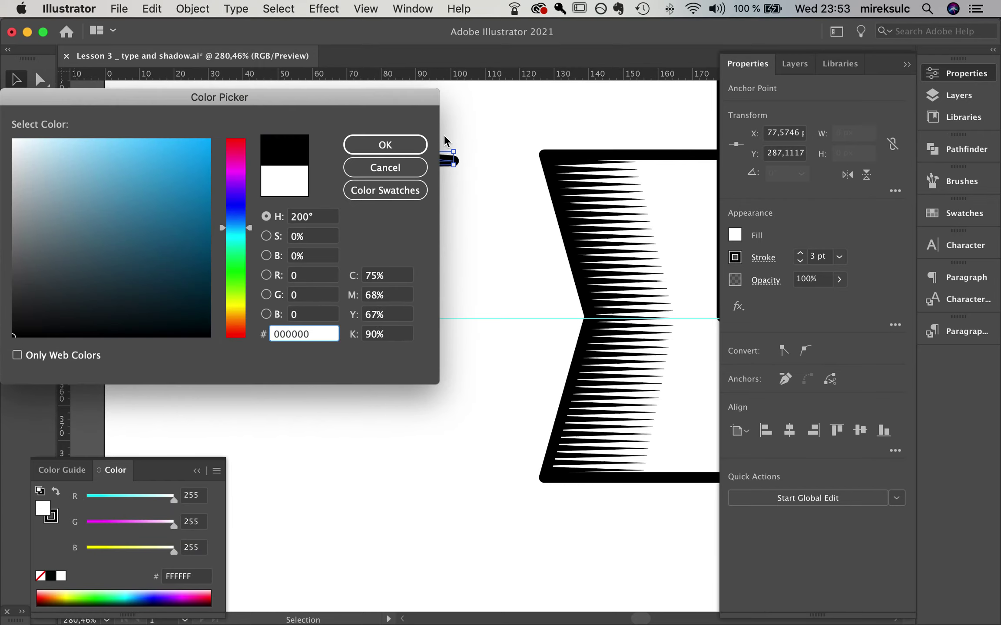
key("Return")
left_click(513, 178)
left_click_drag(317, 146, 371, 205)
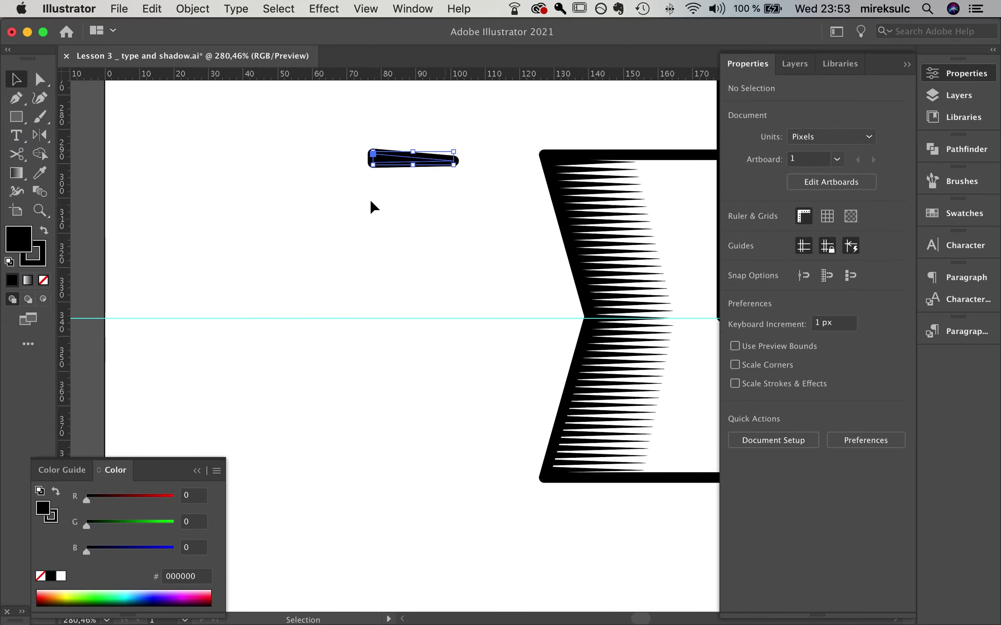
left_click(43, 280)
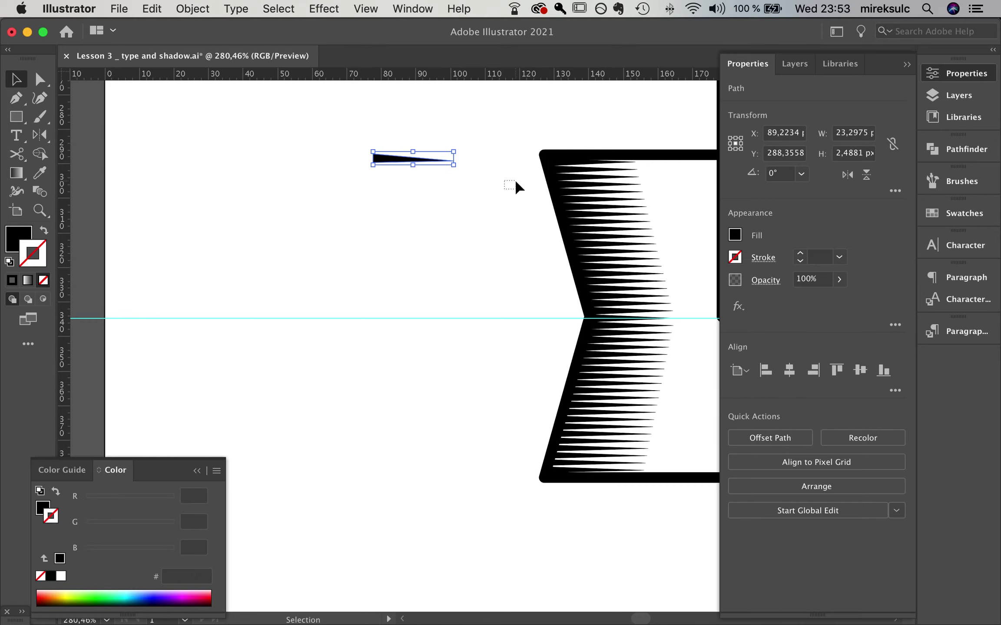
Step: Lengthen the new wedge to about 25 px by moving its tip outward and centring it on the wedge's base
key("a")
left_click(462, 167)
left_click_drag(455, 164, 459, 162)
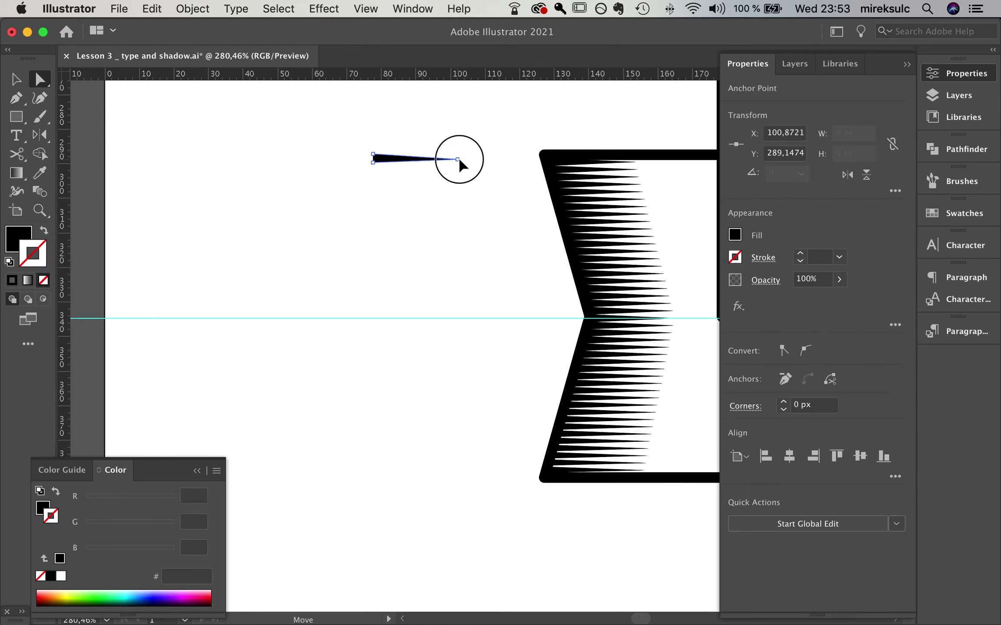
key("v")
left_click(339, 146)
left_click_drag(339, 145, 447, 235)
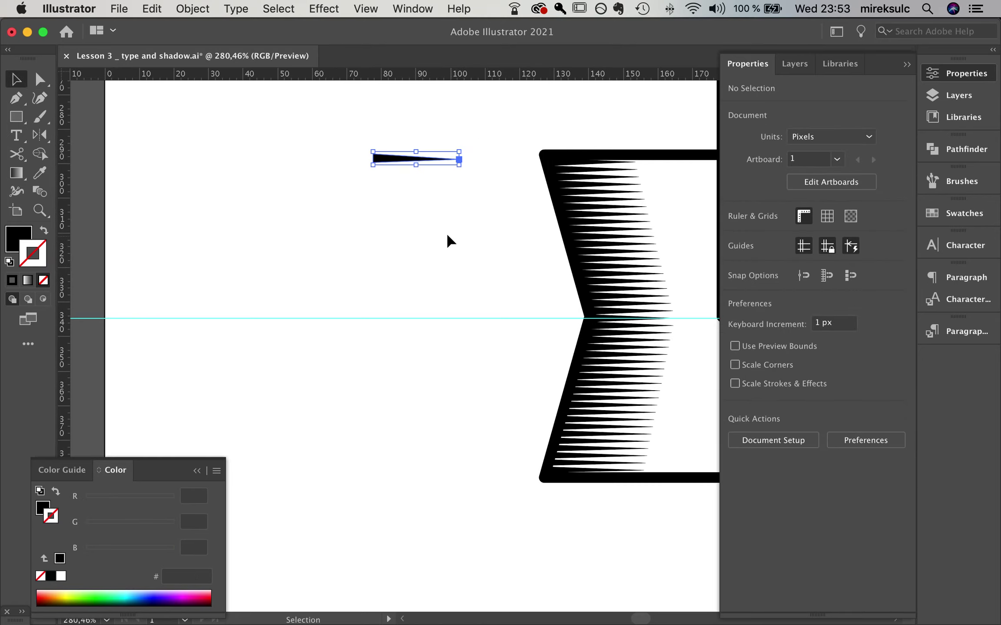
Step: Duplicate the wedge straight down to the level of the tail's lower edge, and place another copy on the guide
left_click(334, 122)
left_click_drag(420, 184, 410, 478)
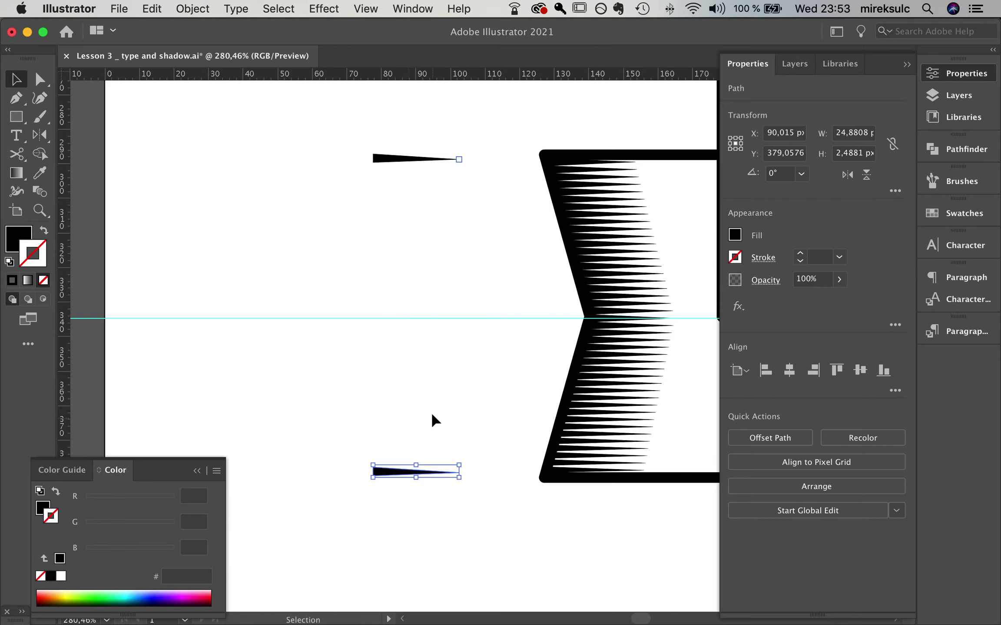
left_click(430, 411)
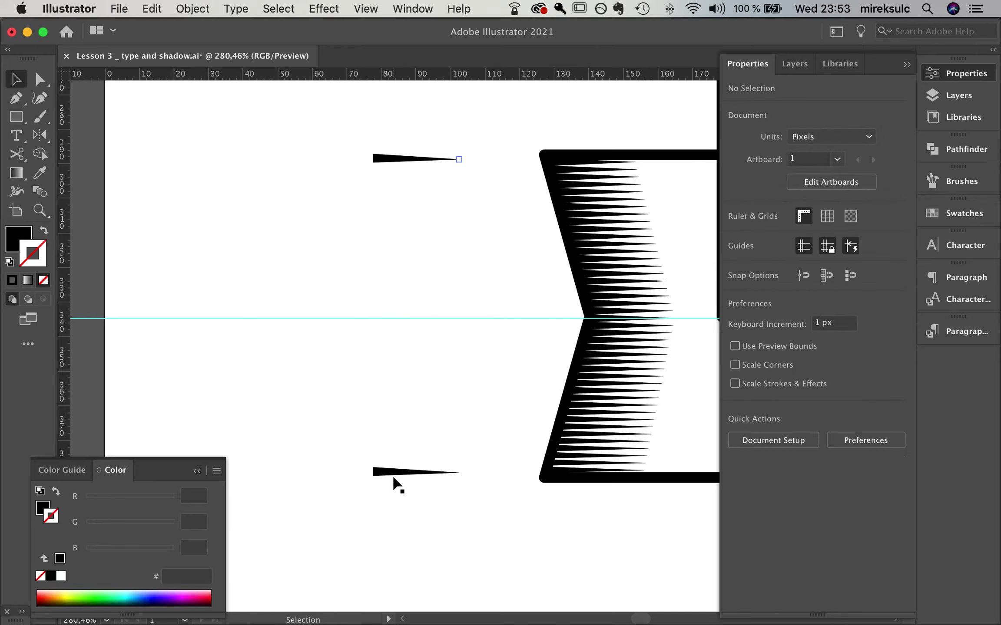
left_click_drag(385, 473, 396, 318)
Step: Select the three stacked wedges beside the banner and blend them
left_click_drag(342, 125, 465, 551)
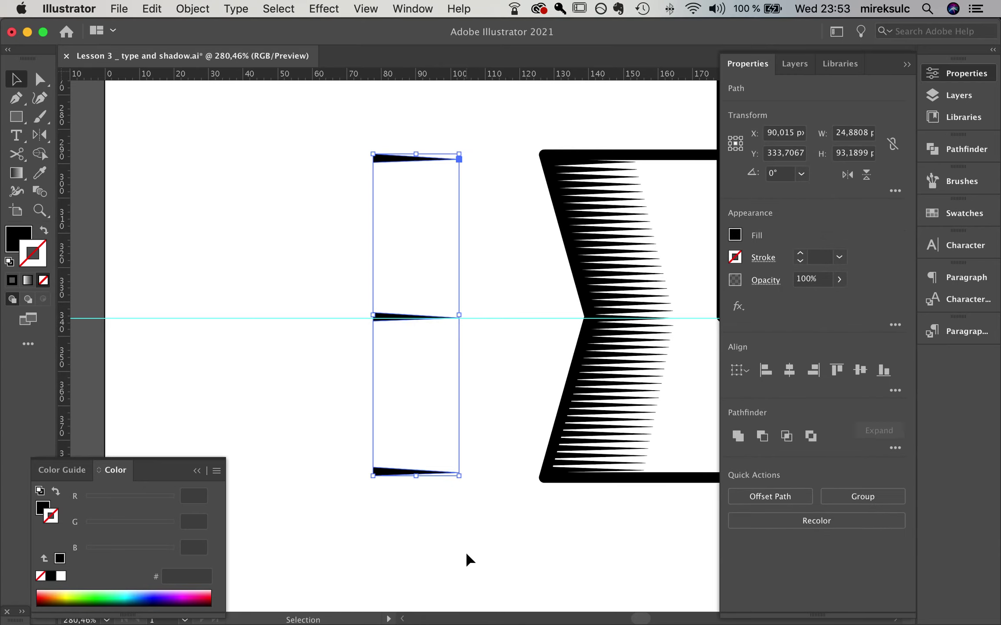
key("super+alt+b")
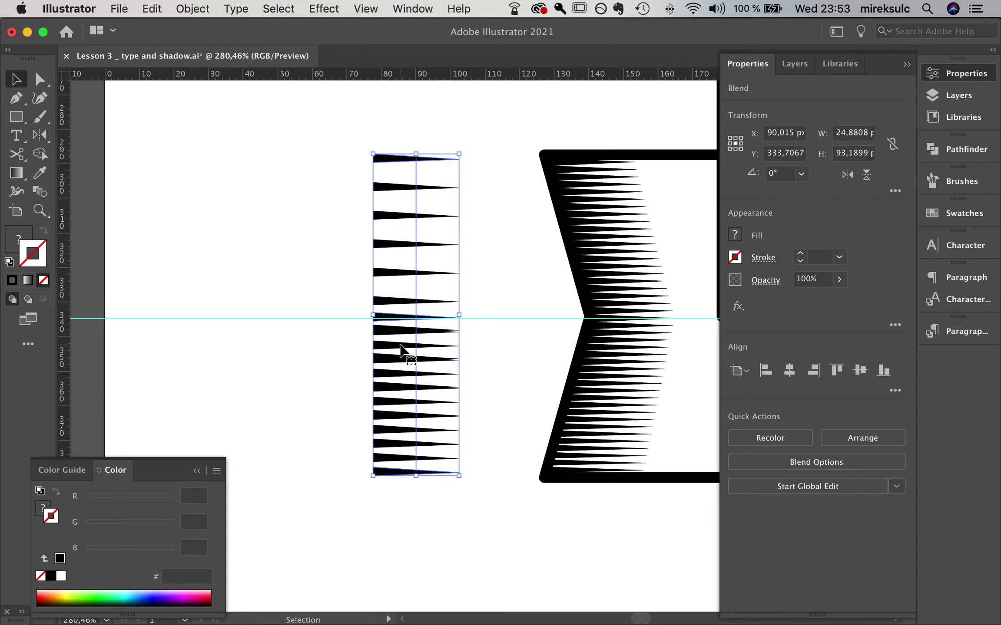
left_click(467, 348)
left_click(407, 158)
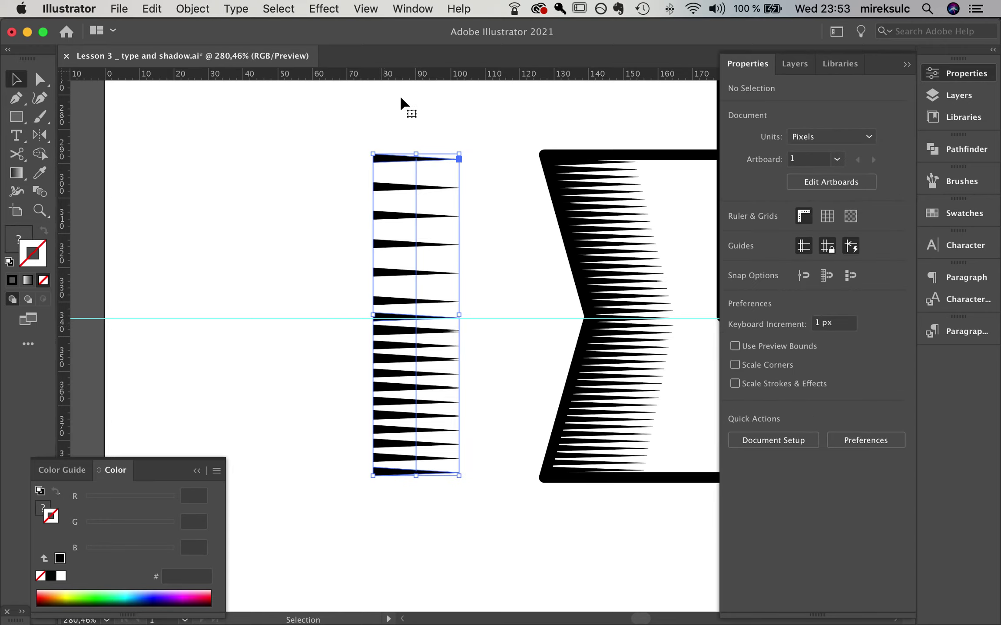
Step: Isolate the practice blend beside the banner and try different vertical positions for its bottom and middle wedges
double_click(410, 461)
left_click(397, 475)
left_click_drag(386, 475, 387, 245)
left_click_drag(384, 339, 393, 475)
left_click(389, 249)
left_click_drag(388, 250, 391, 312)
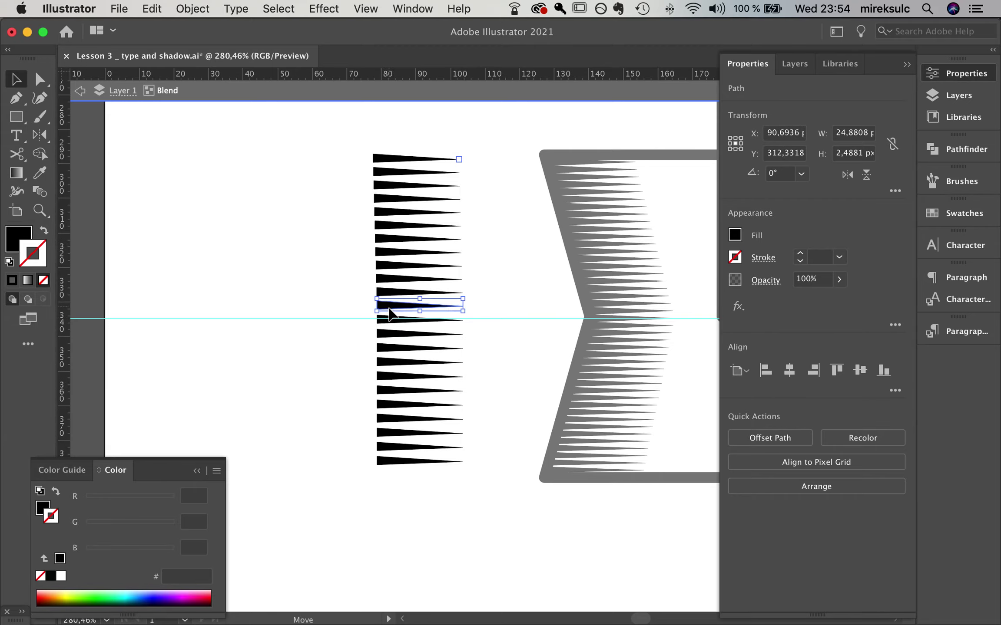
left_click(399, 463, "super")
left_click(399, 463)
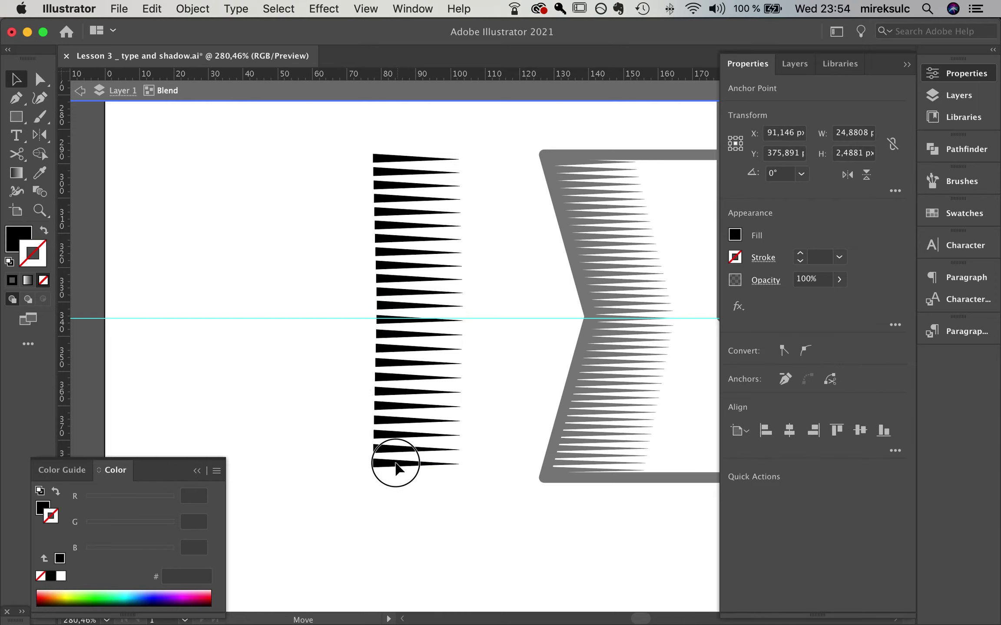
Step: Undo the last wedge change, nudge the middle, bottom and top wedges of the practice blend, and leave isolation
key("super+z")
left_click(394, 306)
left_click_drag(393, 305, 389, 309)
left_click(392, 462)
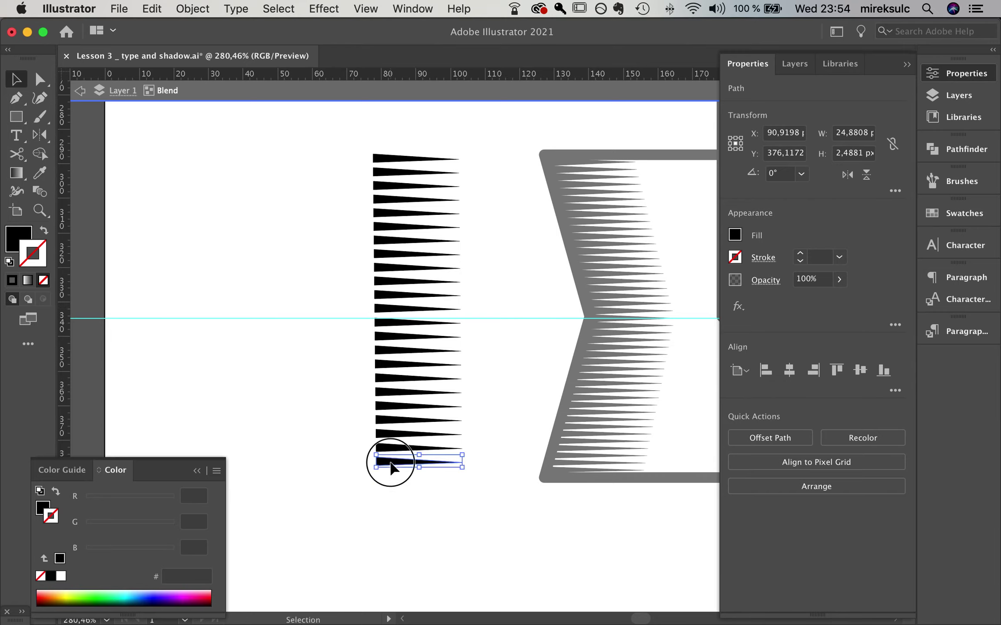
left_click_drag(392, 466, 391, 472)
left_click(384, 164)
left_click_drag(384, 164, 387, 165)
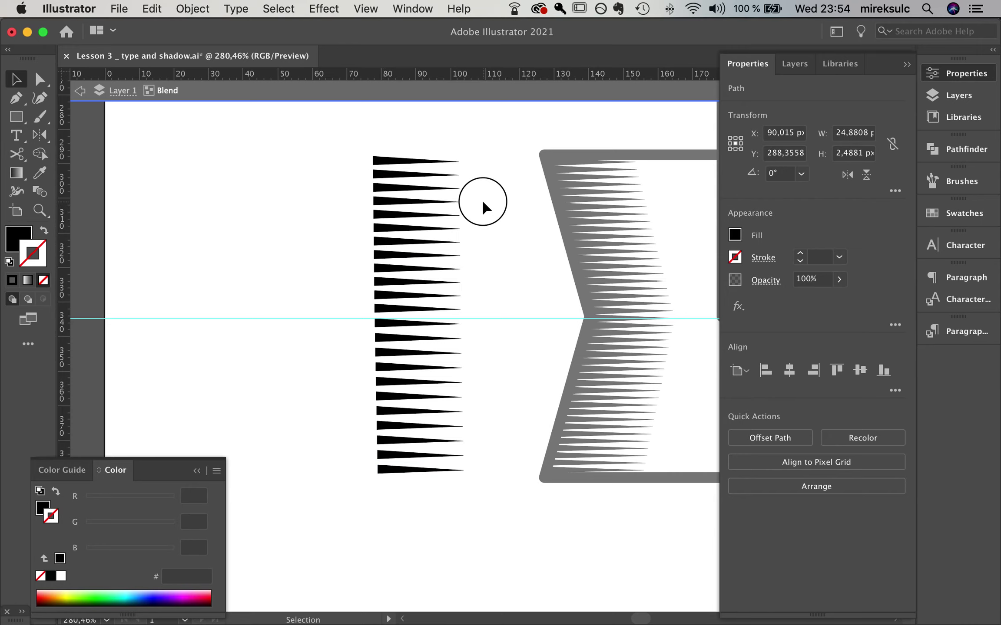
double_click(482, 202)
Step: Delete the practice blend beside the banner
left_click_drag(496, 212, 149, 347)
left_click(371, 255)
key("Delete")
left_click_drag(329, 280, 330, 284)
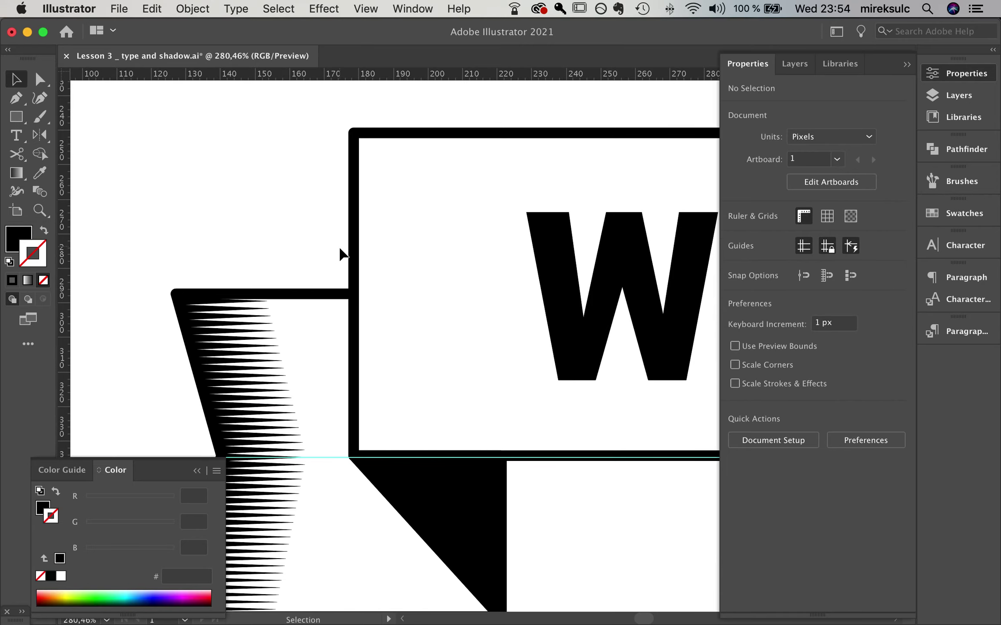
Step: Draw a thin black wedge about 33 px long with the Pen tool and fit it into the main banner's upper-left inner corner
key("p")
left_click(364, 147)
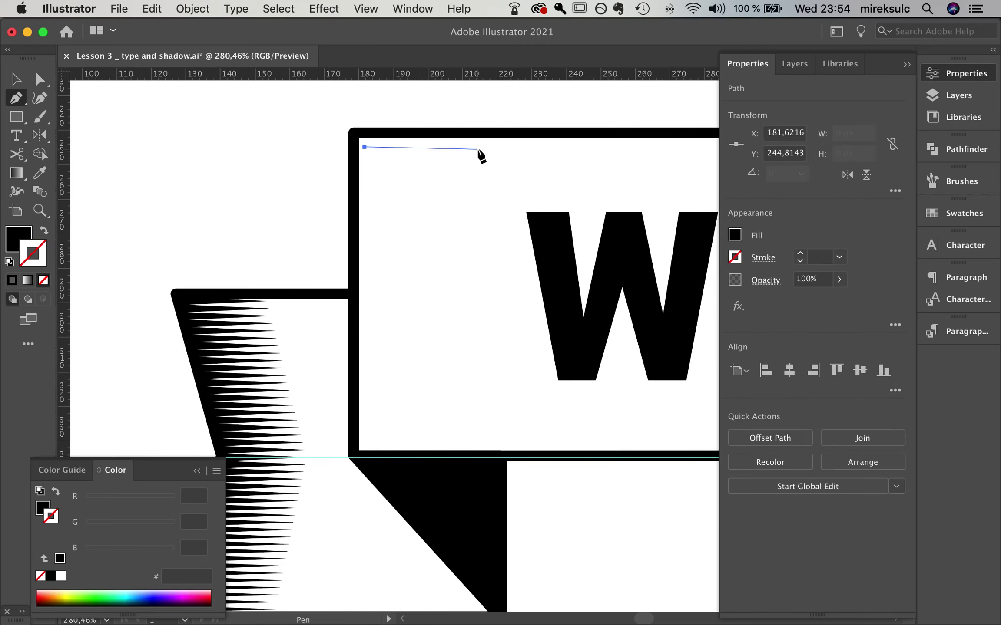
left_click(477, 145)
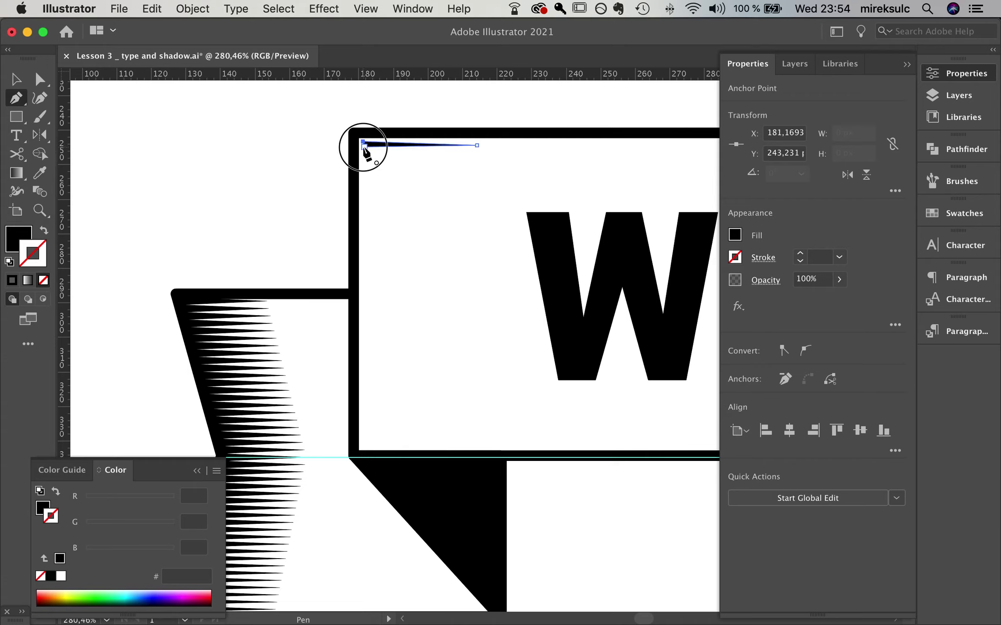
left_click(364, 146)
key("v")
left_click_drag(395, 146, 385, 142)
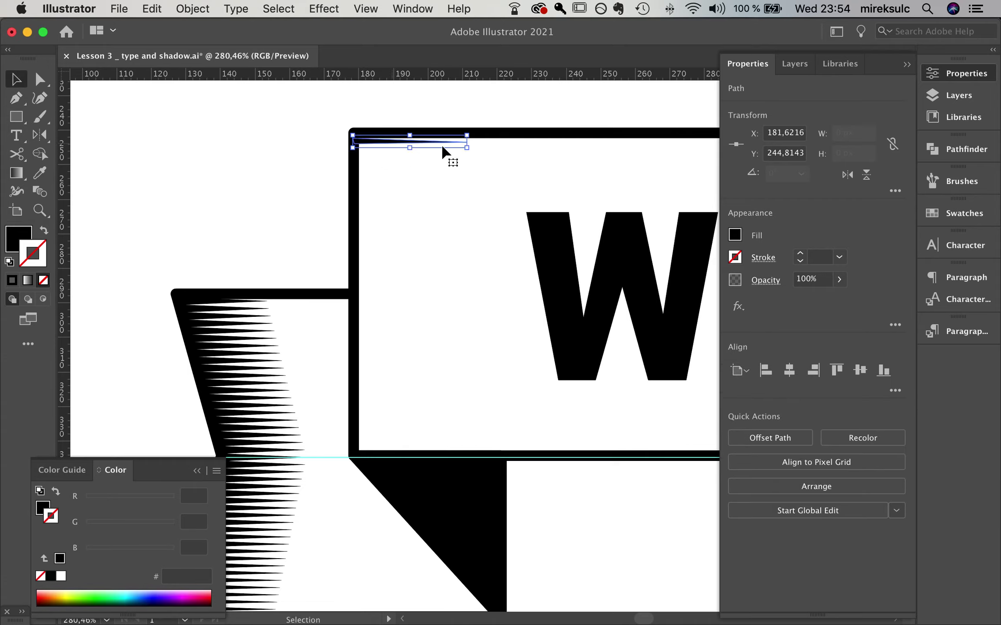
key("a")
left_click_drag(466, 143, 471, 142)
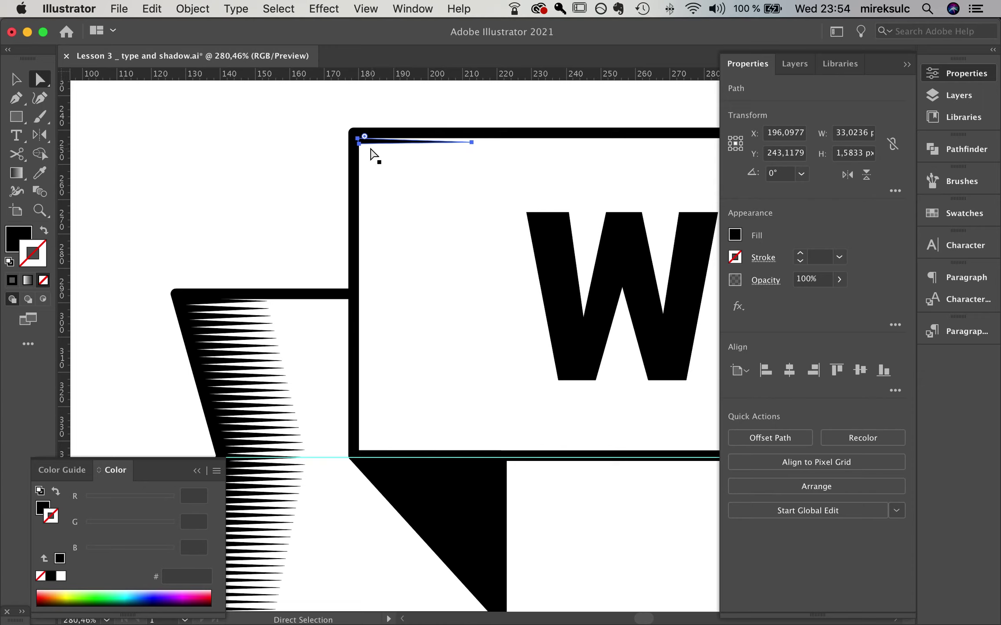
Step: Widen the wedge's base to about 2.3 px and place a copy straight down at the main banner's lower edge
left_click_drag(358, 144, 424, 452)
key("v")
left_click(403, 129)
left_click(403, 131)
left_click(385, 145)
left_click_drag(385, 144, 384, 143)
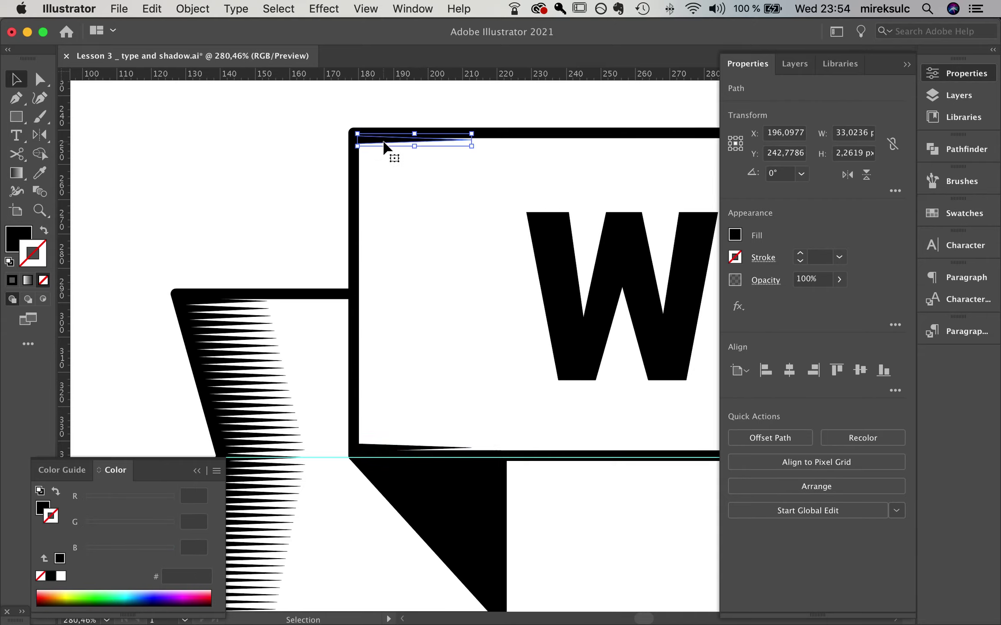
Step: Blend the top and bottom wedges inside the main banner and preview the blend with 20 specified steps
left_click(425, 452, "shift")
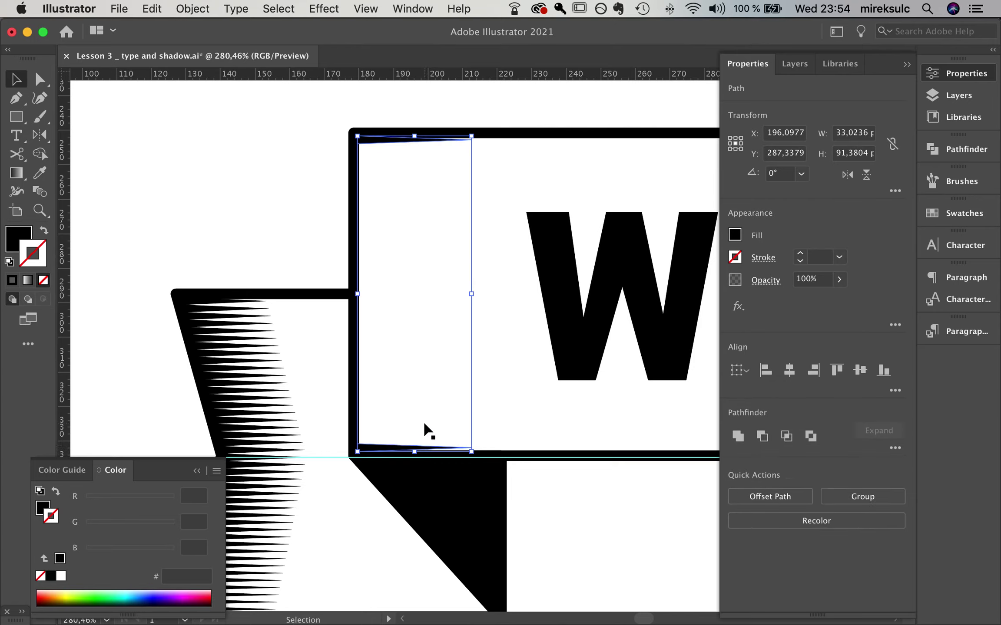
key("super+alt+b")
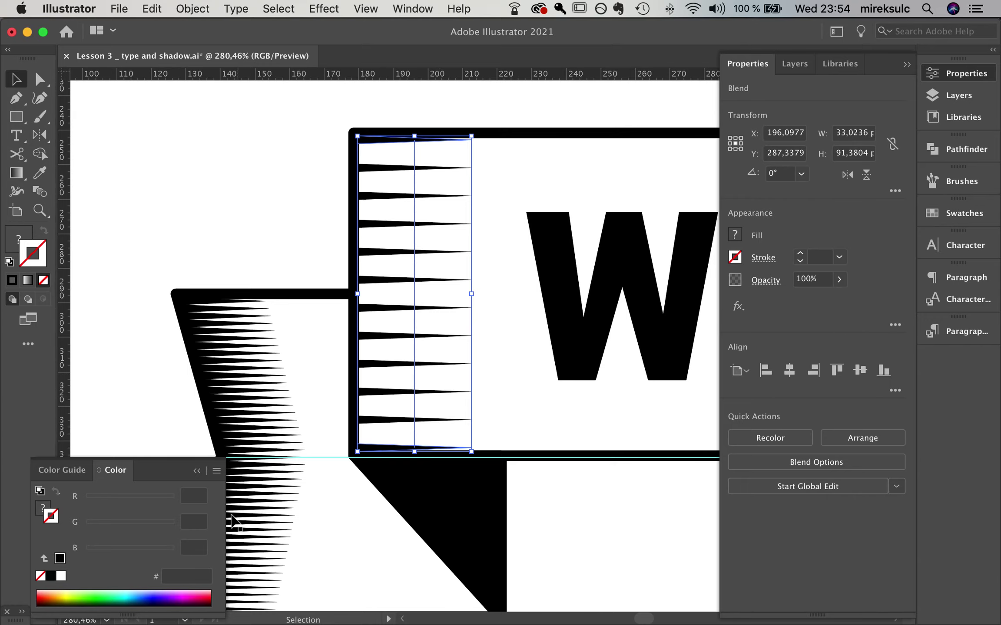
left_click(192, 9)
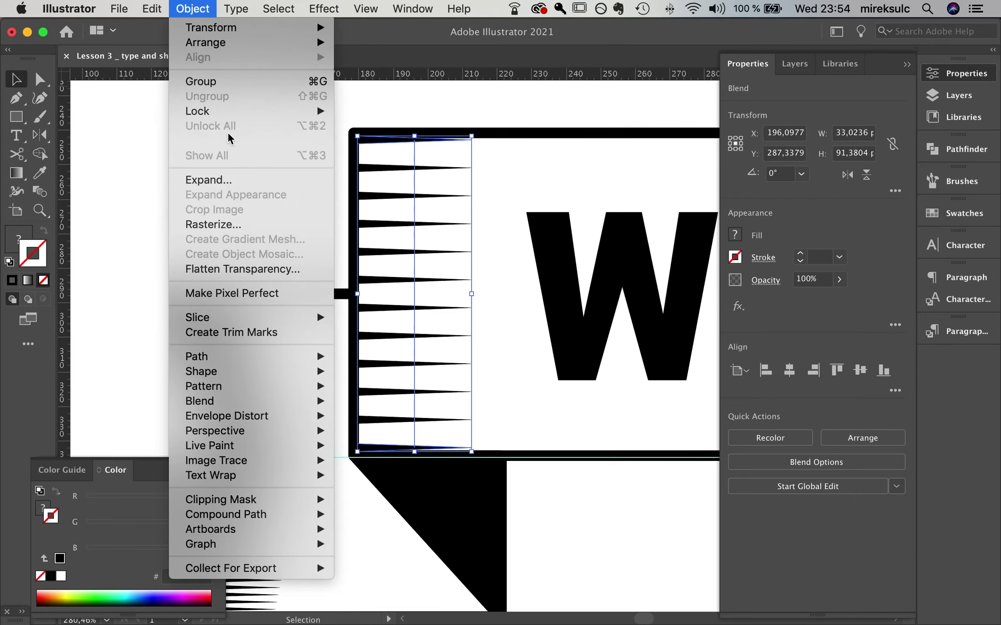
mouse_move(241, 402)
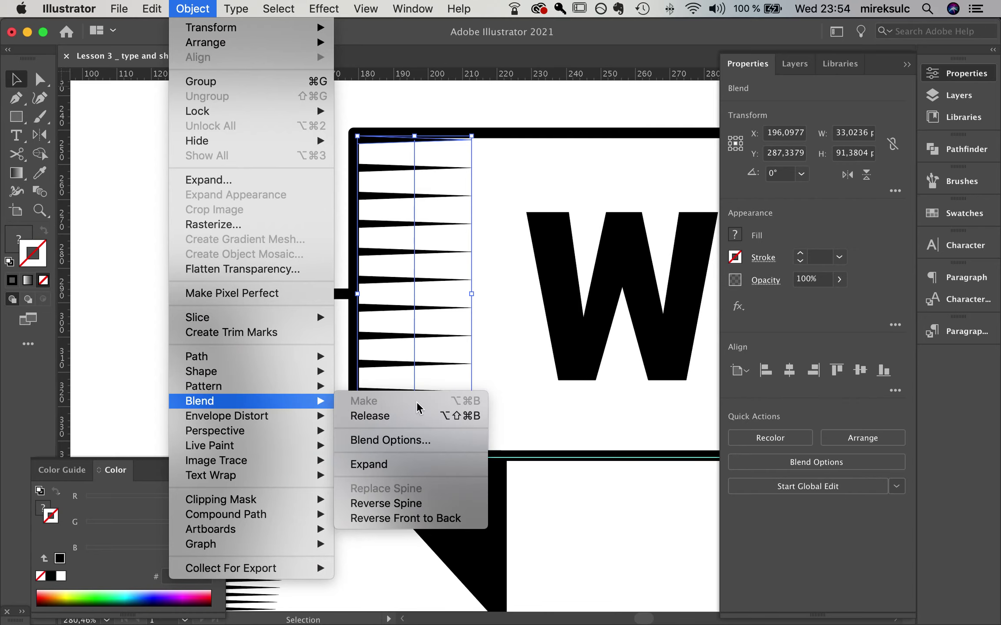
left_click(430, 442)
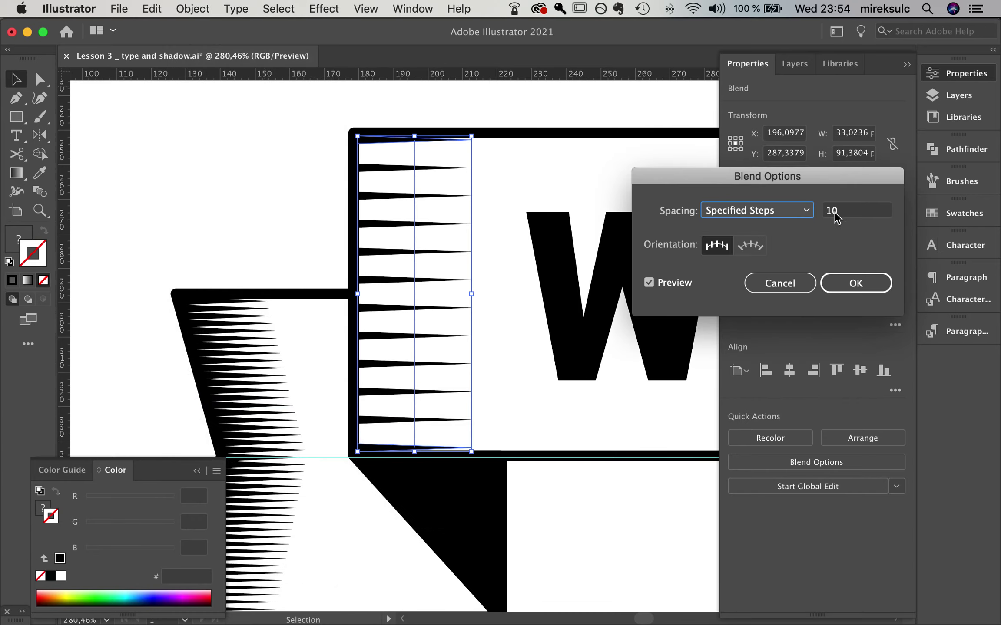
left_click_drag(843, 212, 780, 212)
type("ě")
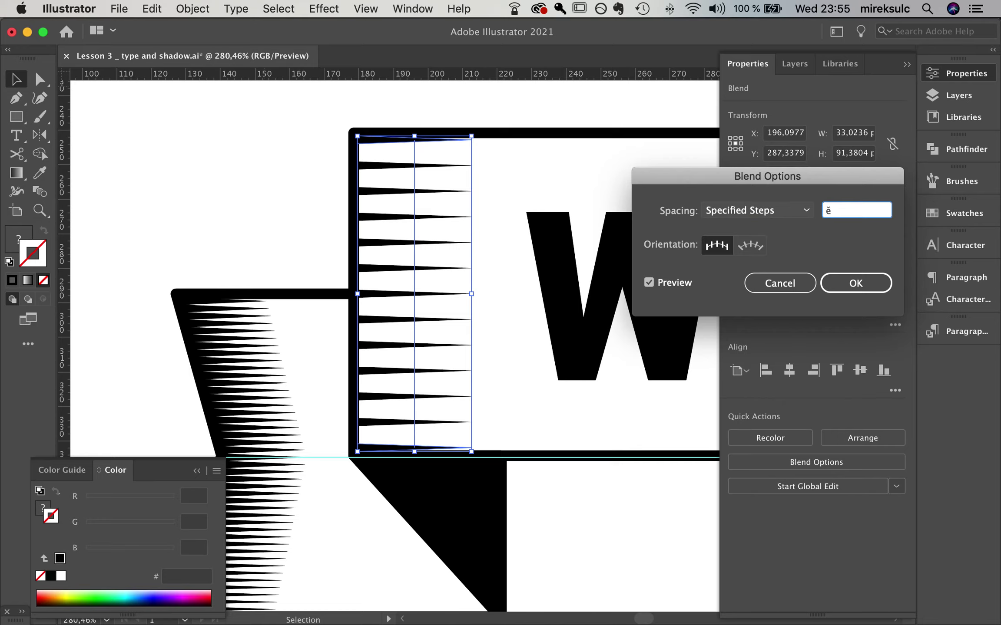
left_click(653, 282)
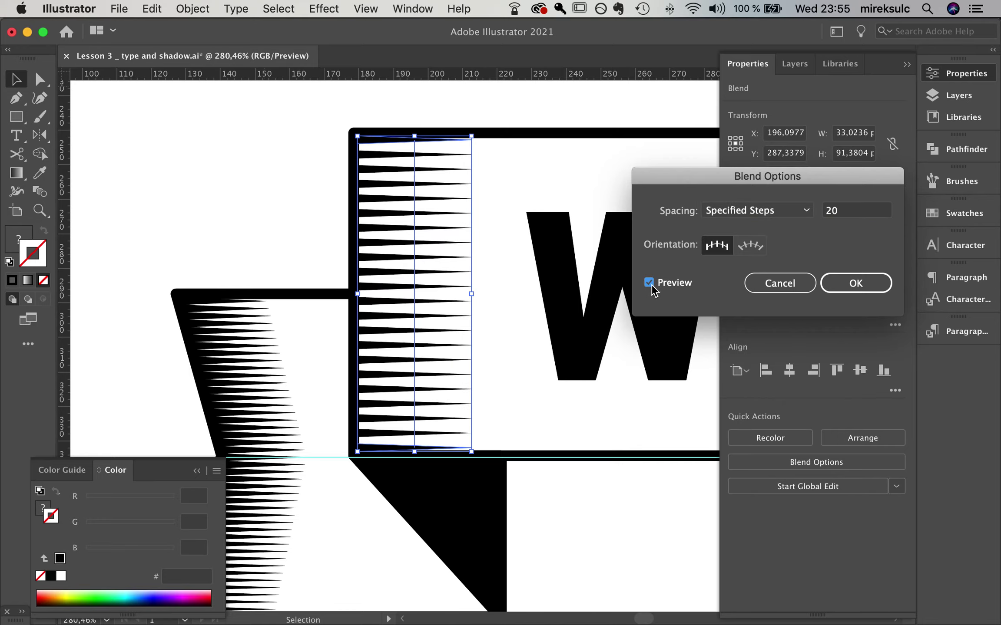
Step: Set the main banner's wedge blend to 30 specified steps
double_click(867, 215)
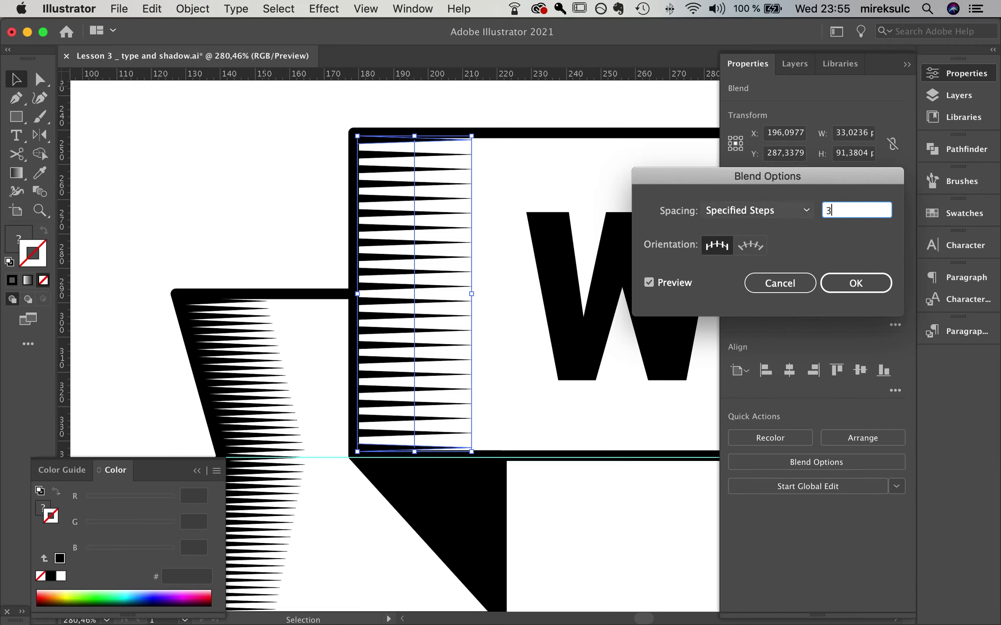
left_click(660, 288)
left_click(662, 289)
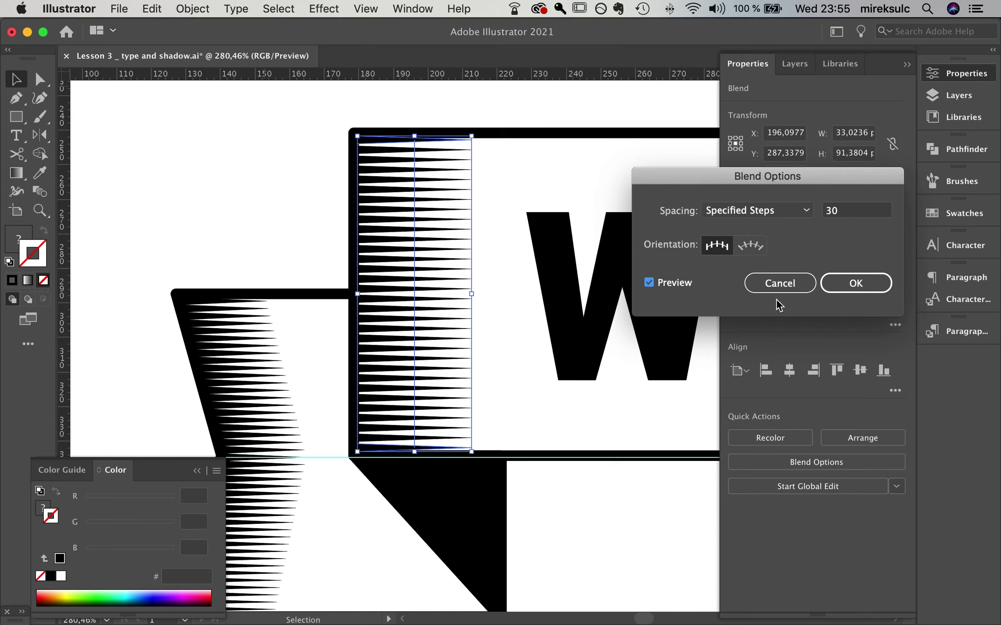
left_click(864, 288)
left_click_drag(473, 294, 472, 295)
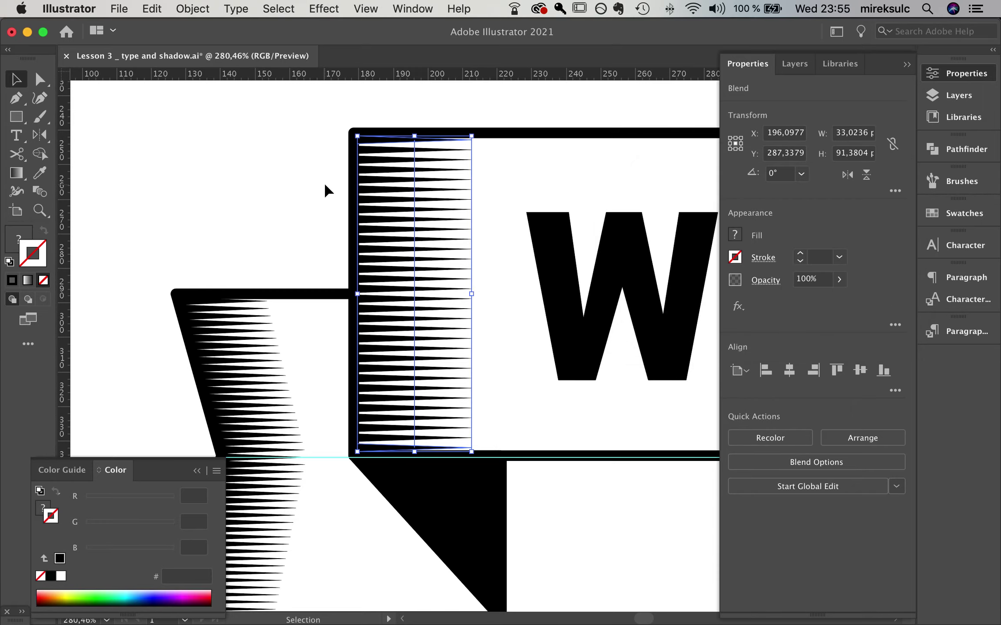
Step: Pull the top wedge's lower base corner down slightly to narrow the gaps at the base of the shadow lines
scroll(325, 186, "up", 5)
left_click_drag(509, 246, 487, 357)
key("a")
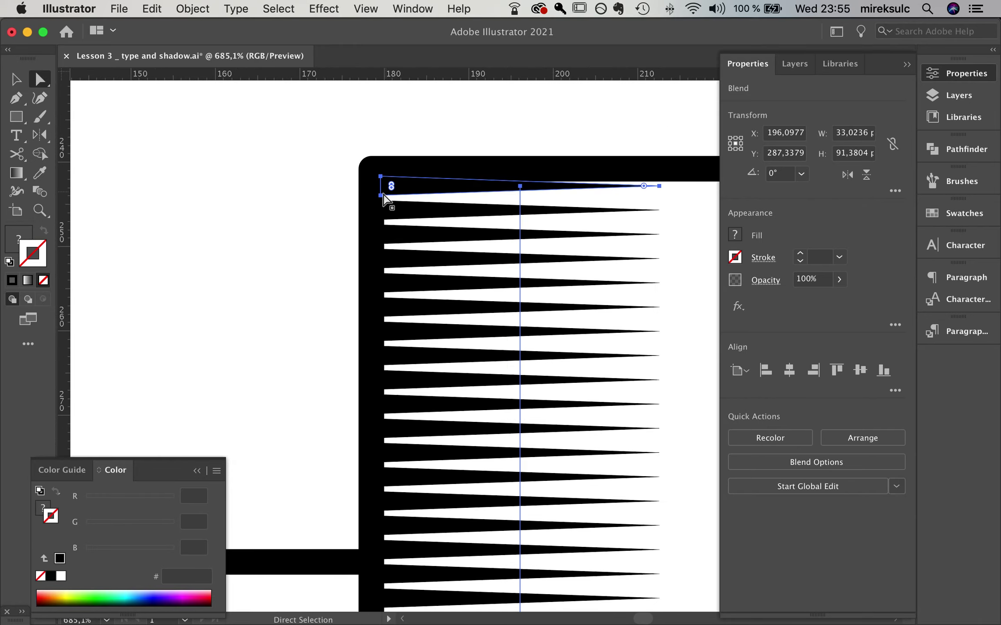
left_click_drag(381, 197, 382, 199)
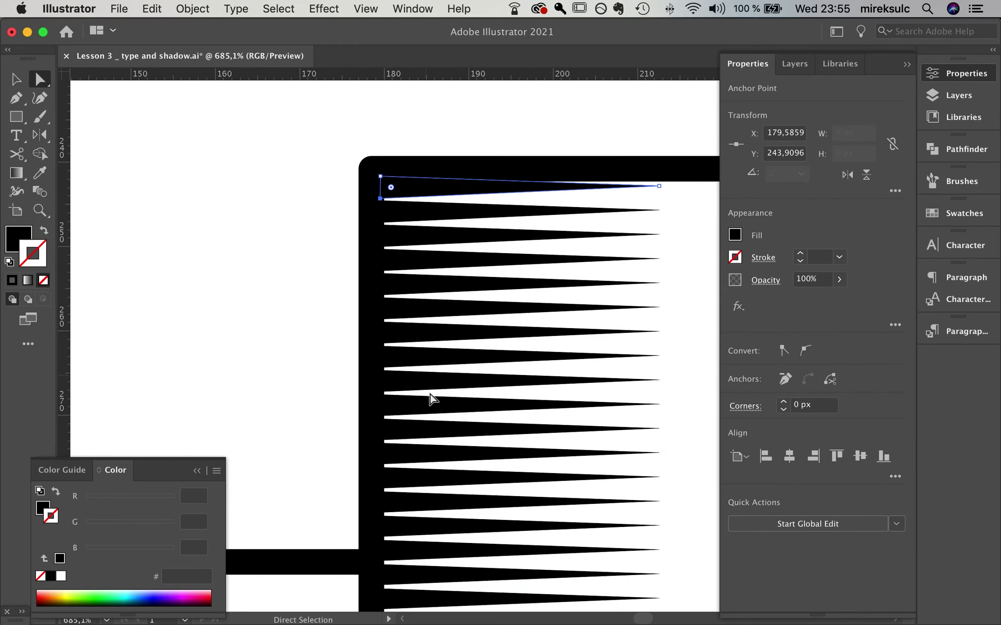
Step: Adjust the bottom wedge's upper base corner so the lower shadow lines nearly meet at their bases
scroll(431, 397, "down", 10)
scroll(430, 394, "down", 10)
scroll(430, 394, "up", 10)
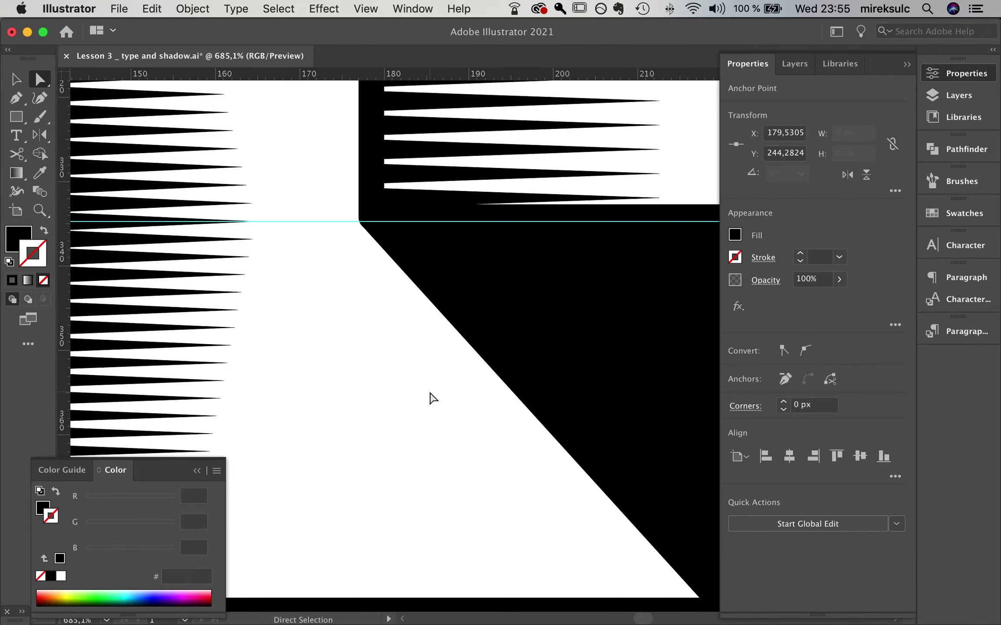
left_click(385, 398)
left_click_drag(382, 396, 380, 392)
left_click(381, 414)
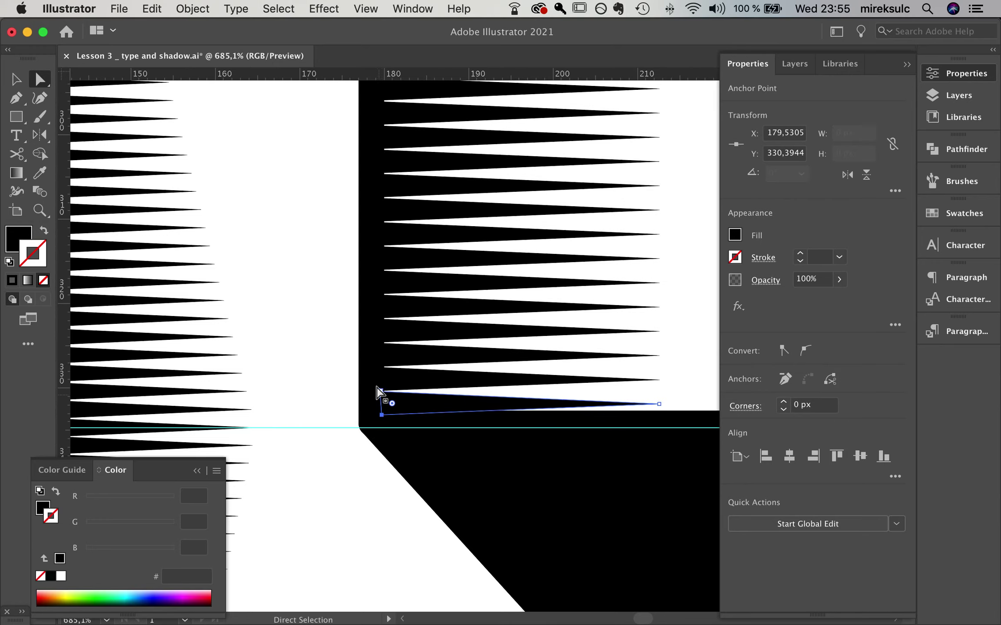
left_click_drag(378, 391, 381, 392)
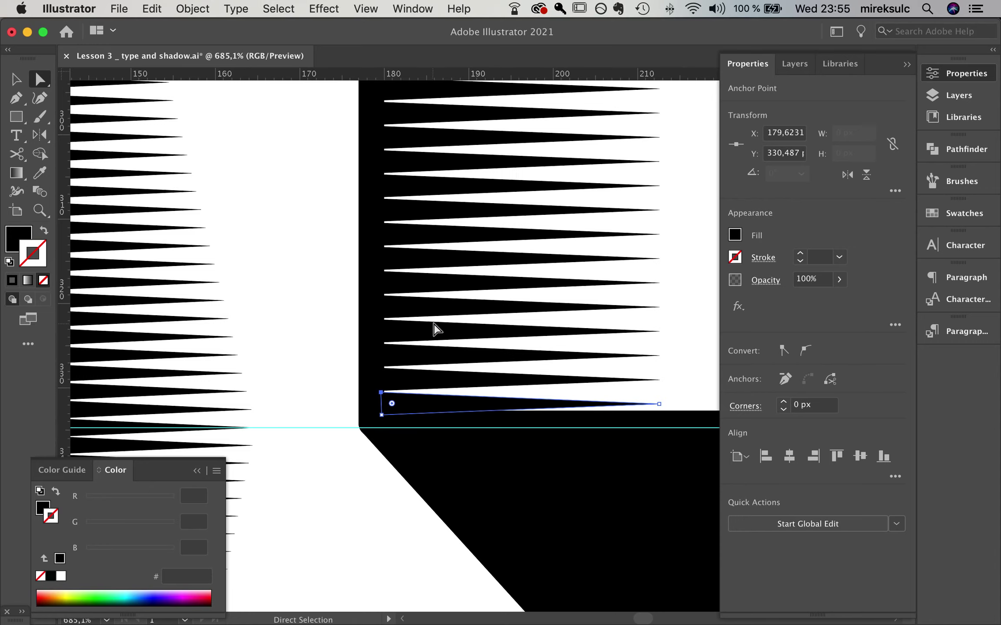
Step: Move the top wedge's tip slightly down and inward, and readjust its lower base corner
scroll(436, 331, "down", 10)
scroll(435, 330, "up", 5)
key("super+minus")
key("super+minus")
left_click_drag(561, 172, 519, 384)
left_click(453, 128)
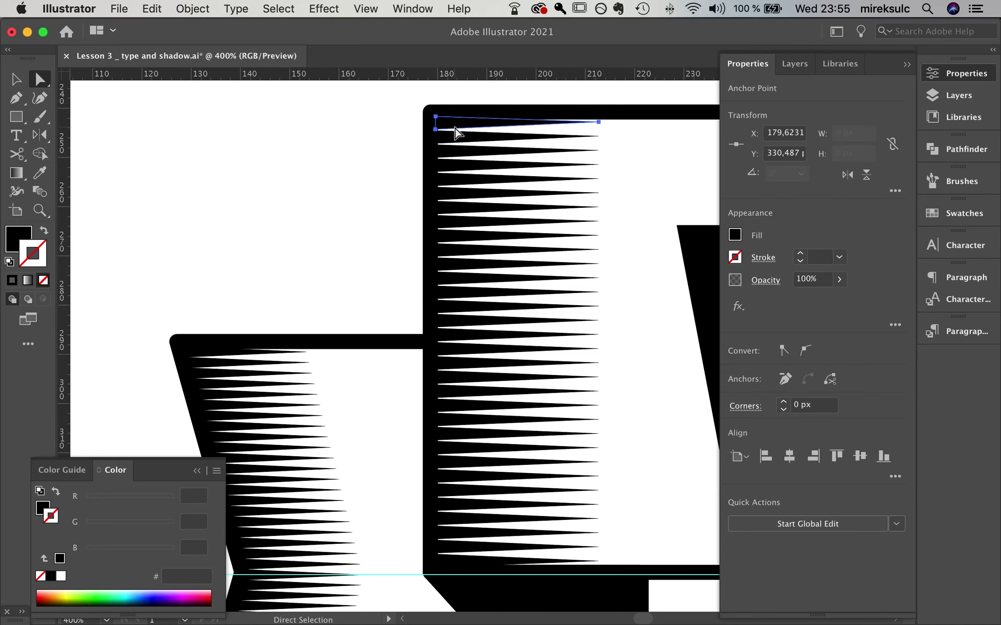
left_click(435, 130)
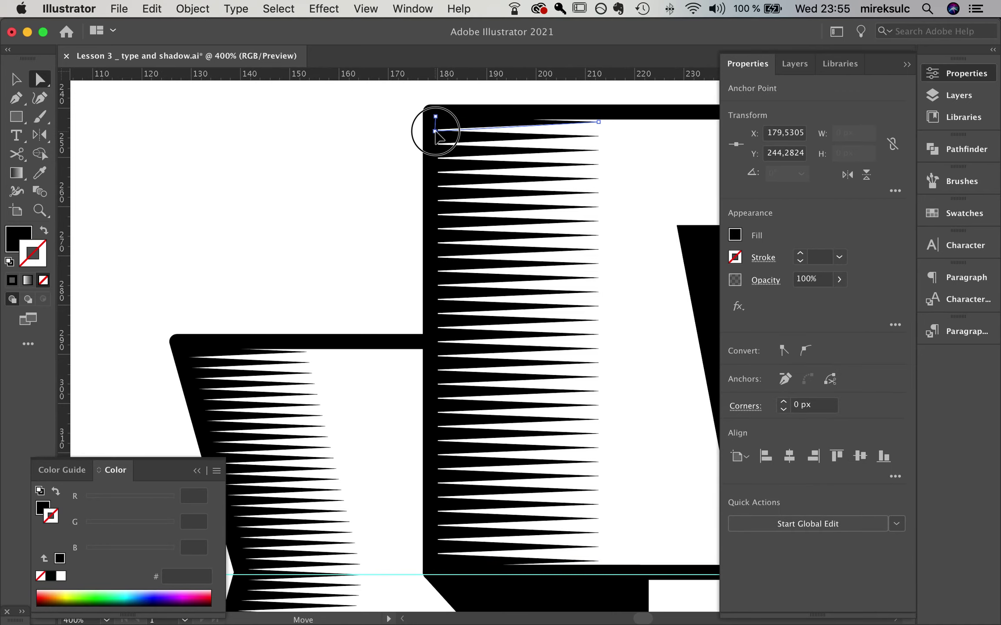
left_click_drag(594, 123, 595, 125)
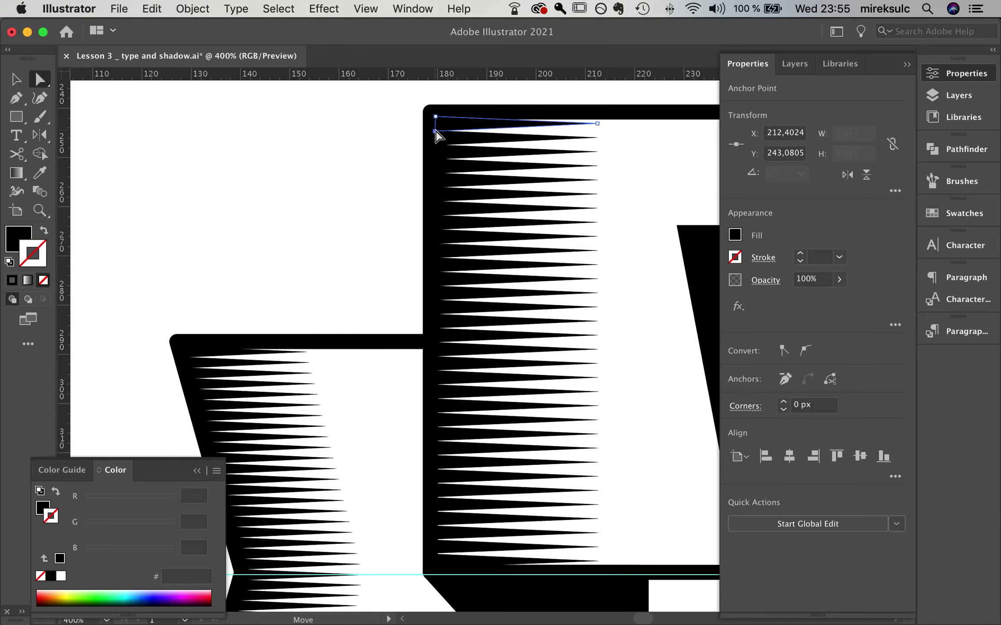
left_click_drag(436, 130, 435, 128)
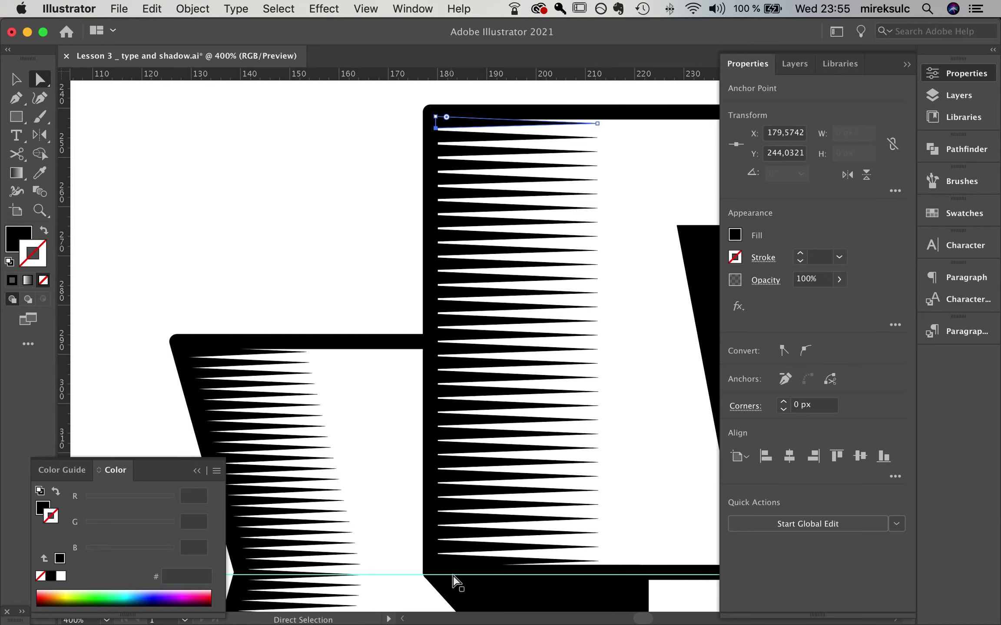
Step: Fine-tune the base corners of the bottom and top wedges to close the gaps between the shadow lines
key("v")
key("a")
left_click_drag(438, 555, 436, 553)
left_click(453, 132)
left_click(436, 130)
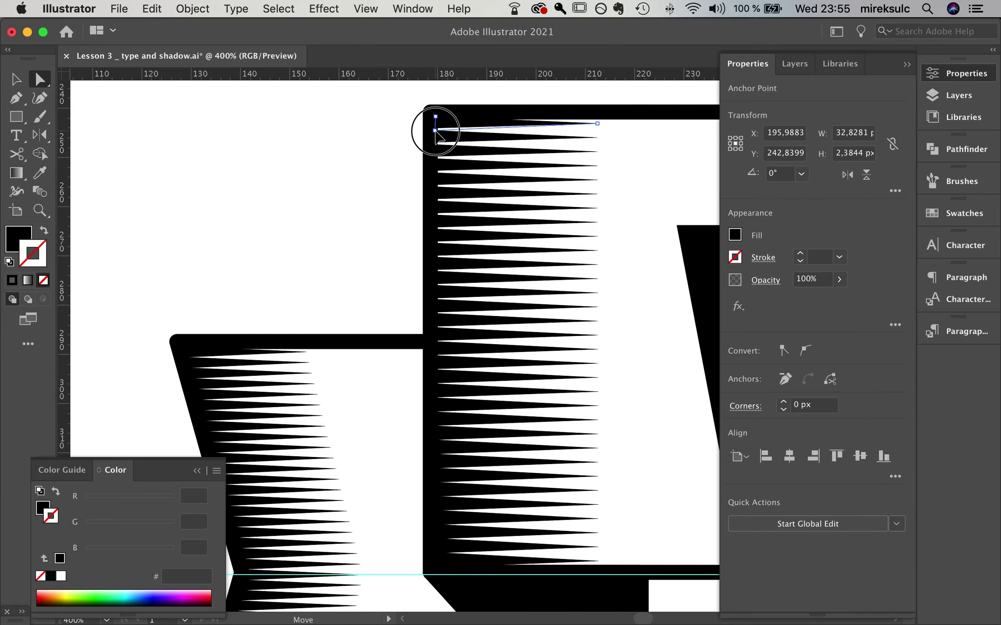
left_click(607, 278)
Step: Duplicate the main banner's shadow lines to its right end and flip the copy so the wedge tips point inward
key("v")
scroll(606, 278, "down", 10)
left_click(409, 232)
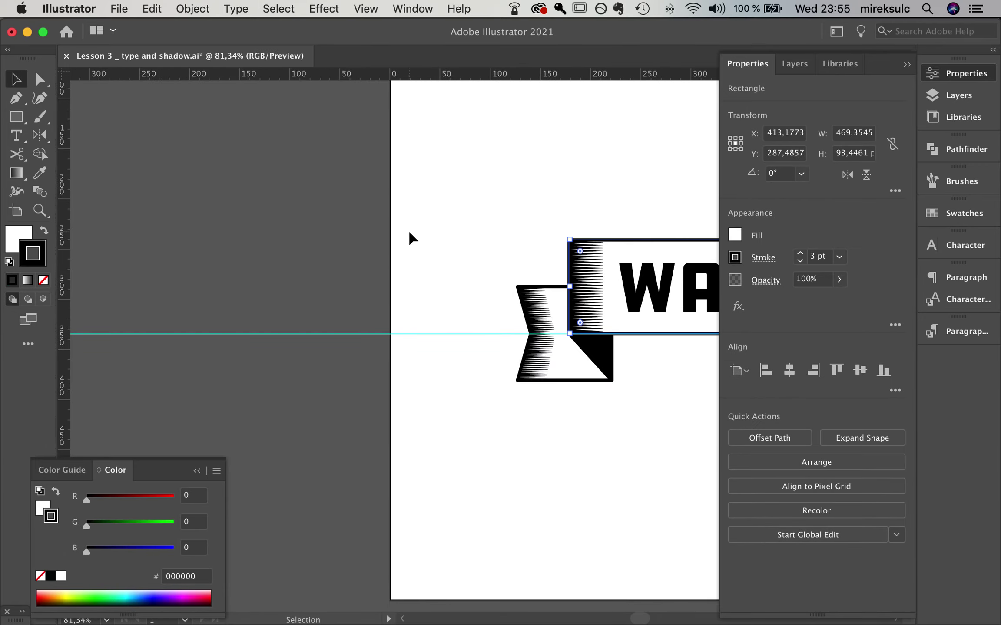
left_click_drag(569, 216, 305, 173)
left_click_drag(540, 368, 456, 350)
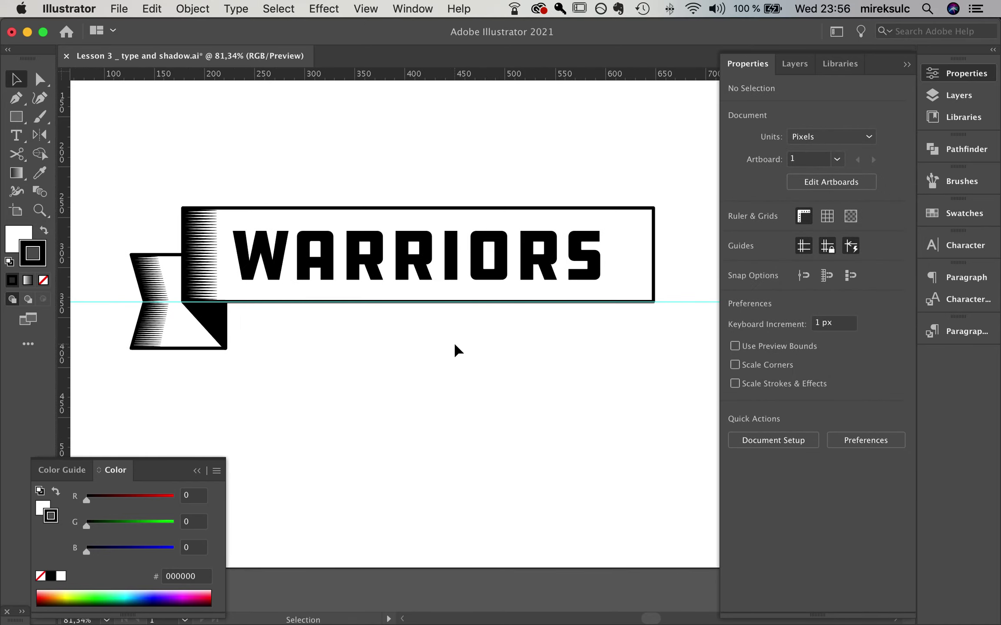
left_click_drag(204, 270, 657, 278)
left_click_drag(680, 207, 599, 328)
left_click_drag(668, 245, 647, 246)
left_click(630, 380)
Step: Duplicate the left tail with its black fold and shadow lines to the banner's right end and reflect the copy across the vertical axis
left_click_drag(261, 365, 108, 329)
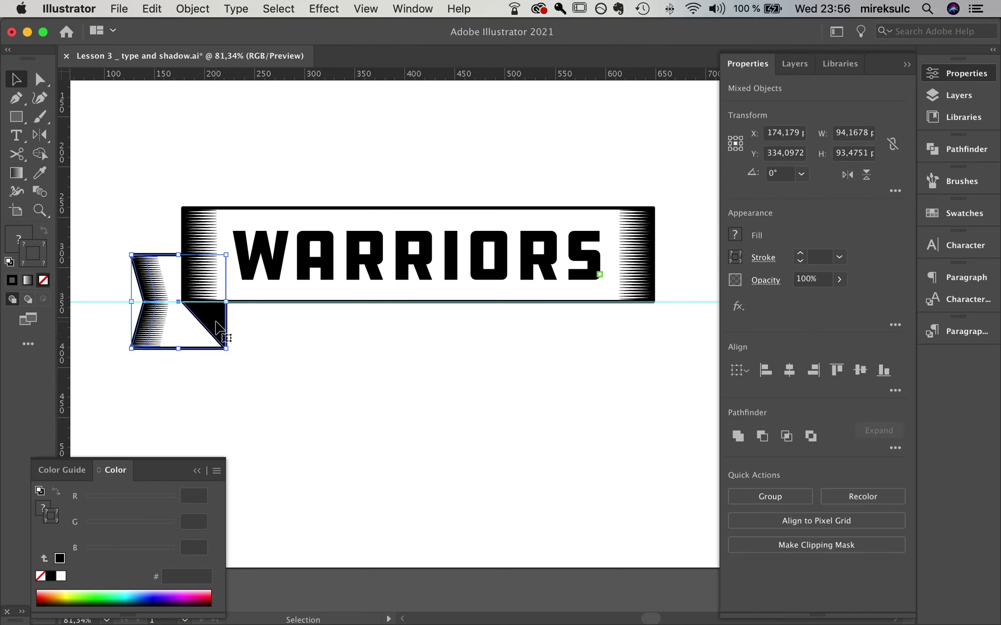
left_click_drag(211, 322, 643, 346)
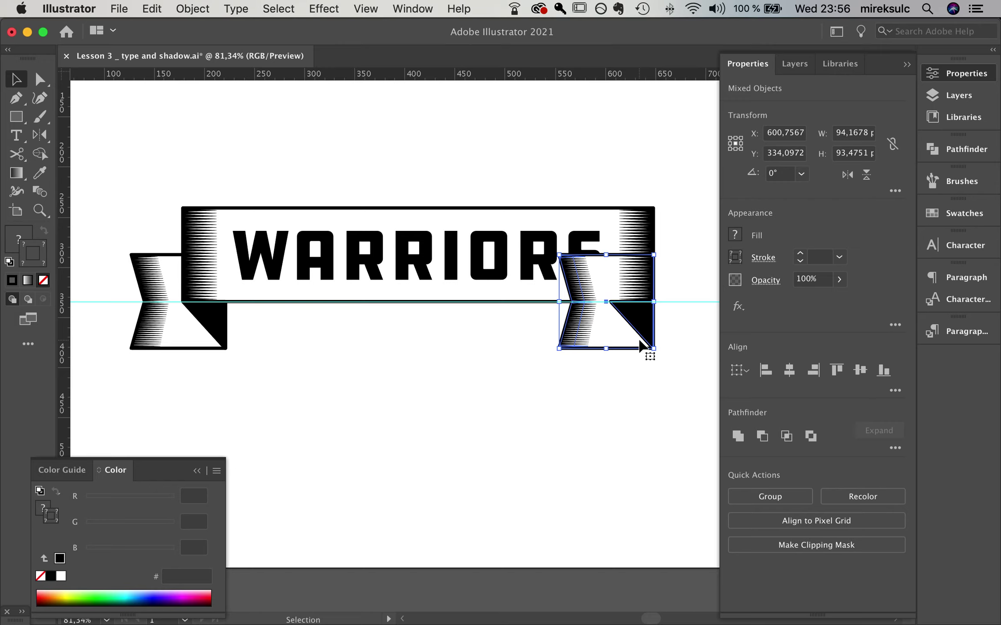
right_click(640, 343)
mouse_move(678, 507)
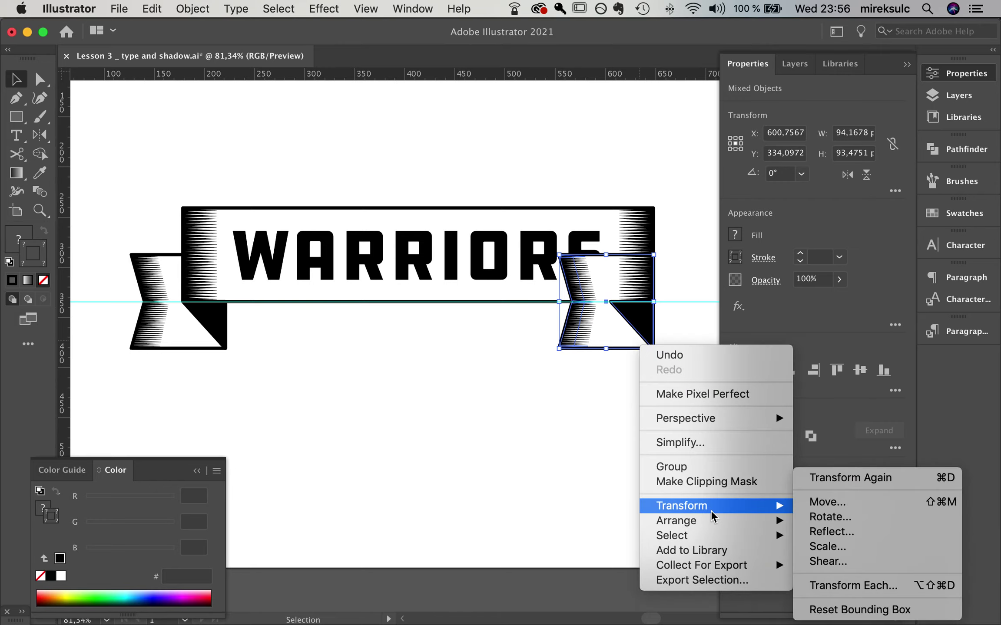
left_click(895, 533)
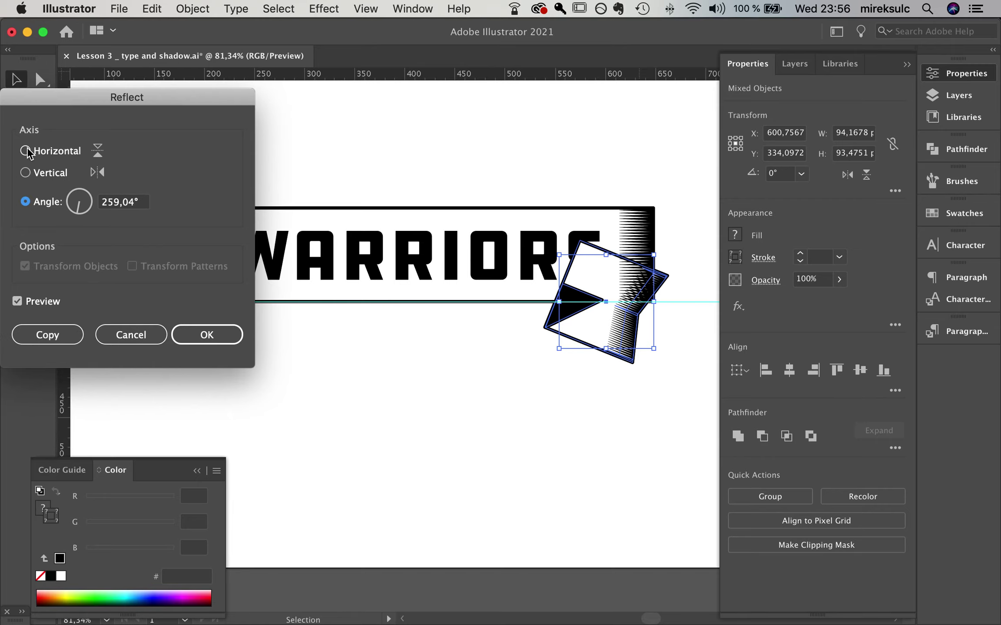
left_click(26, 173)
left_click(227, 340)
Step: Move the flipped tail outward so its notched end extends past the main banner's right edge
scroll(519, 395, "right", 6)
scroll(518, 396, "up", 2)
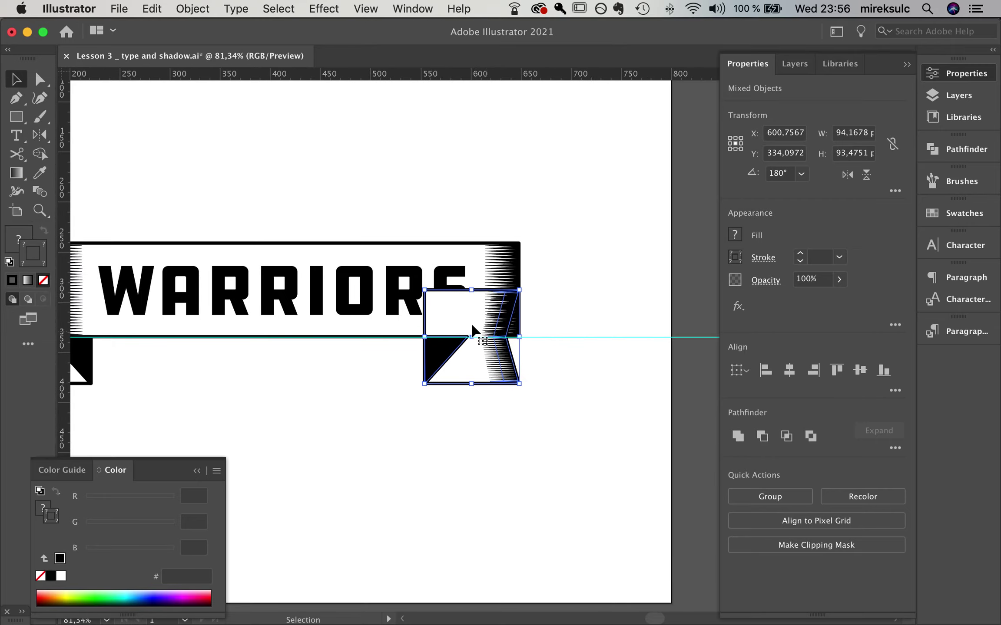
left_click_drag(444, 351, 497, 355)
left_click(537, 397)
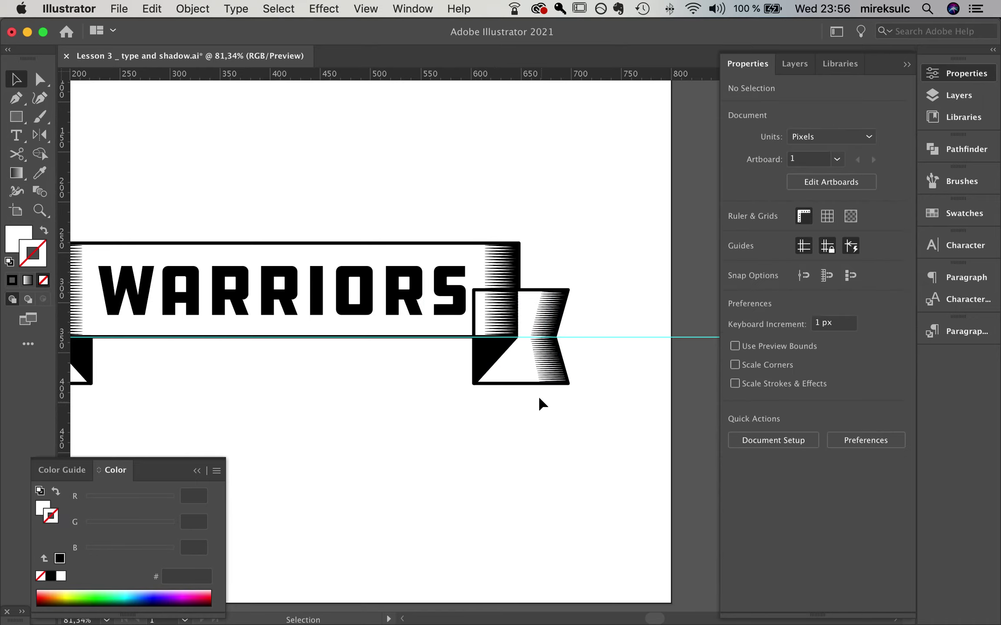
Step: Send the whole right tail assembly behind the main banner
scroll(539, 396, "up", 3)
scroll(539, 404, "up", 2)
left_click_drag(634, 436, 325, 324)
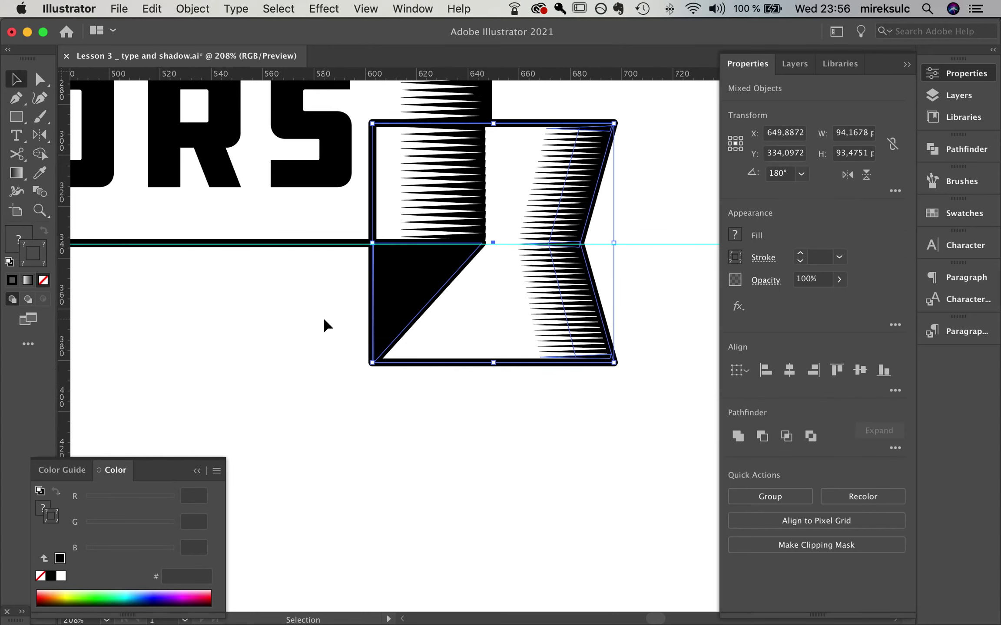
key("a")
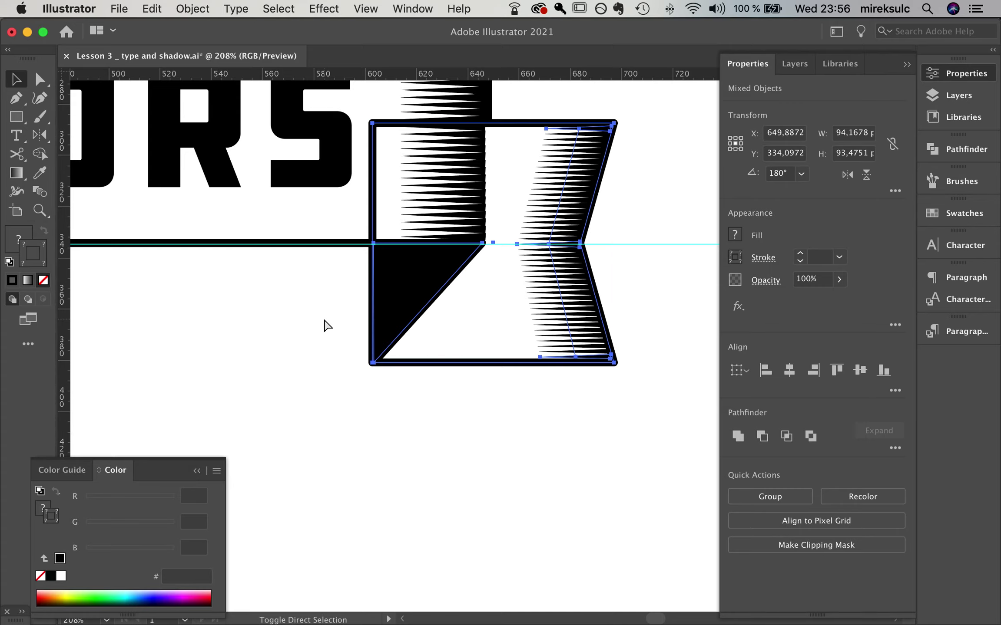
key("BackSpace")
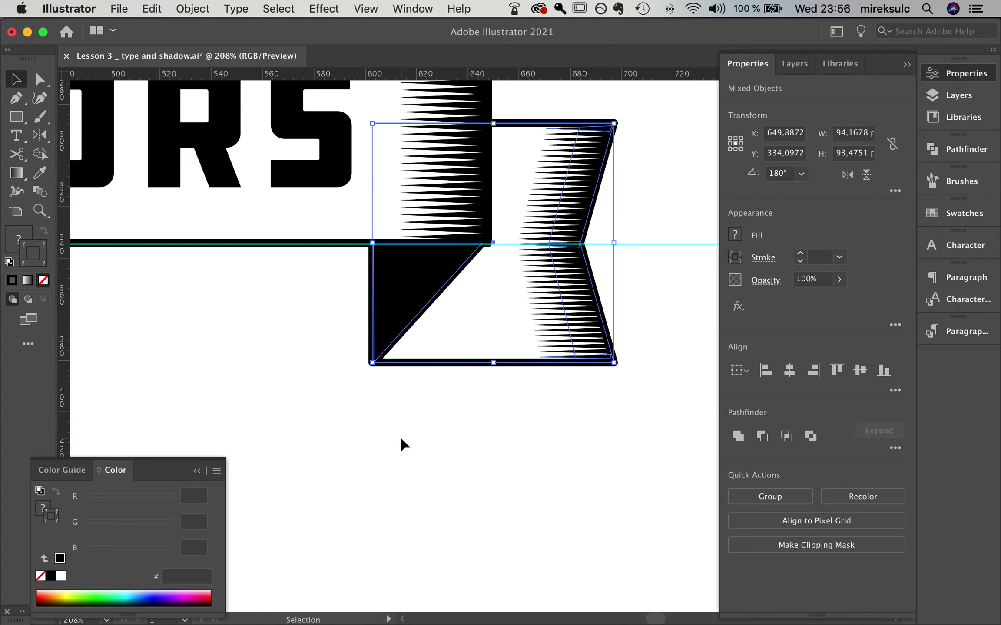
left_click(400, 438)
Step: Nudge the right tail assembly so its black fold's corner lines up with the main banner's lower right corner
left_click_drag(453, 431, 443, 446)
scroll(443, 452, "down", 2)
left_click_drag(614, 420, 341, 324)
left_click_drag(416, 329, 422, 332)
left_click(471, 464)
scroll(463, 452, "down", 1)
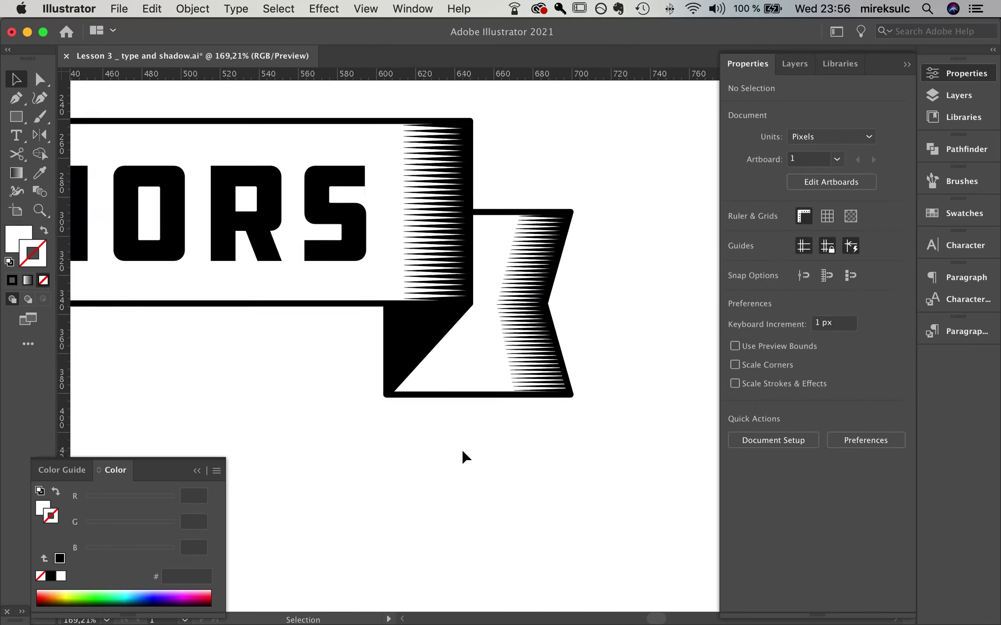
scroll(466, 459, "down", 5)
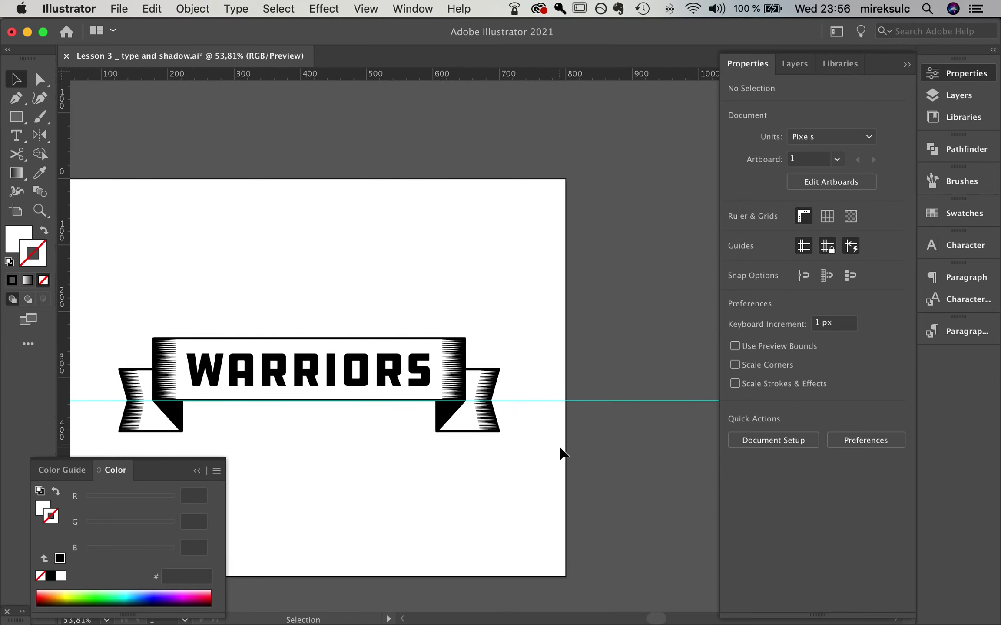
Step: Scale the complete banner and text down to about 361 px wide and move them to the artboard's upper part
left_click_drag(547, 472, 597, 442)
left_click_drag(370, 386, 574, 438)
left_click_drag(431, 344, 421, 238)
left_click_drag(537, 197, 494, 217)
left_click(526, 319)
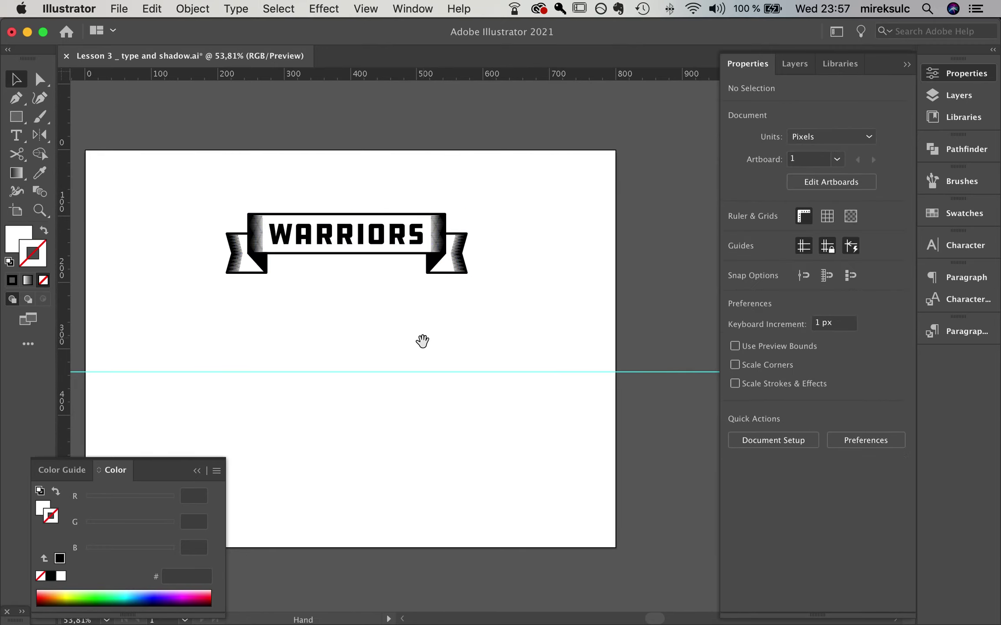
Step: Shift the complete banner slightly up and left on the artboard
left_click_drag(424, 342, 465, 343)
left_click(315, 268)
left_click_drag(368, 251, 351, 232)
scroll(385, 288, "up", 3)
scroll(385, 289, "down", 1)
left_click_drag(365, 292, 423, 342)
scroll(349, 273, "up", 2)
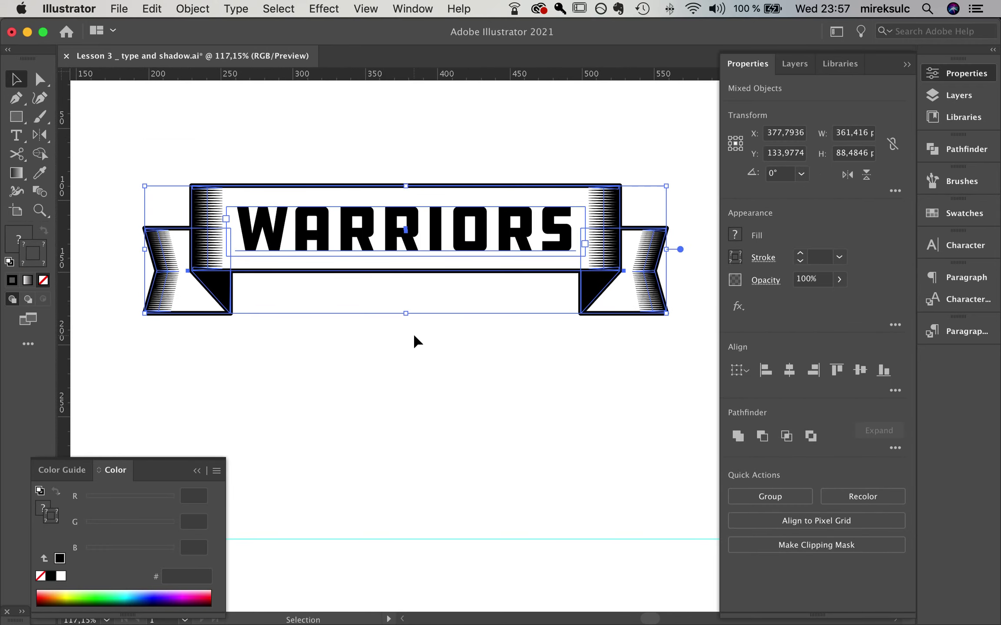
left_click(414, 335)
scroll(415, 342, "down", 1)
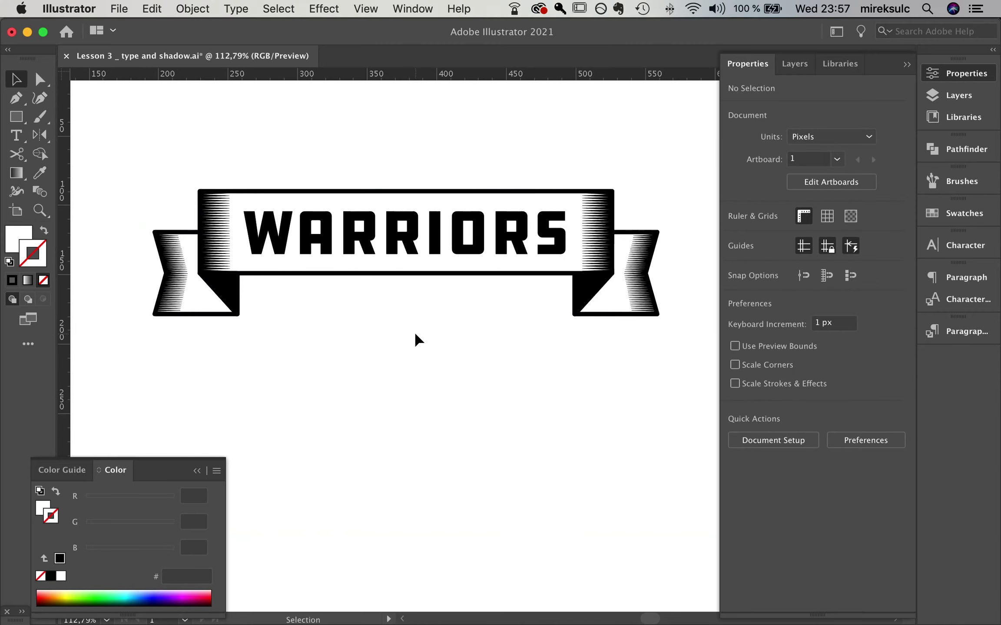
Step: Narrow the blended shadow lines at both ends of the main banner by moving their inner edges outward
left_click(583, 235)
left_click_drag(584, 235, 585, 234)
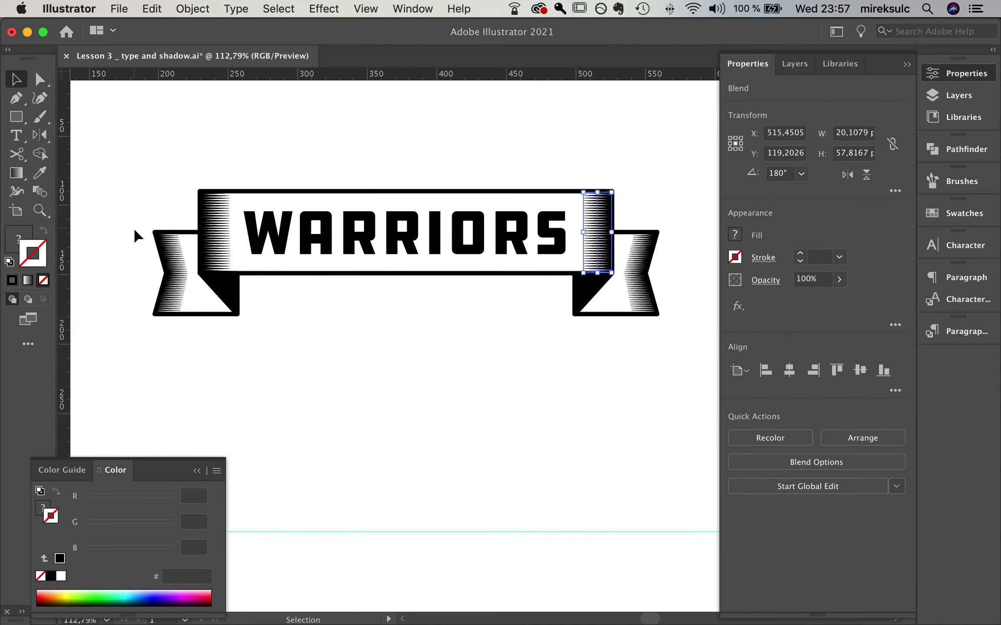
left_click(216, 237)
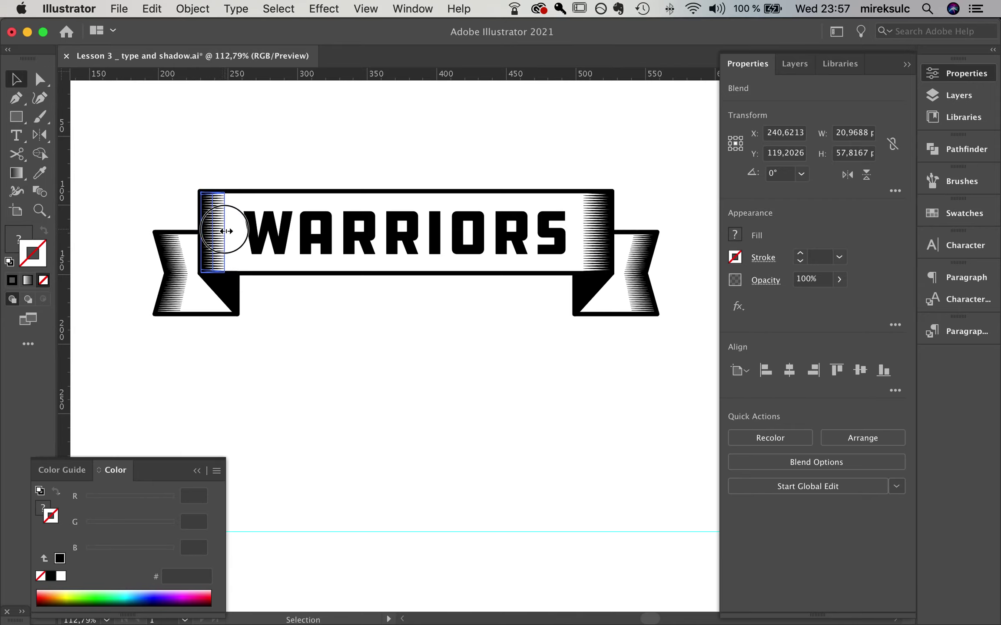
left_click(585, 231)
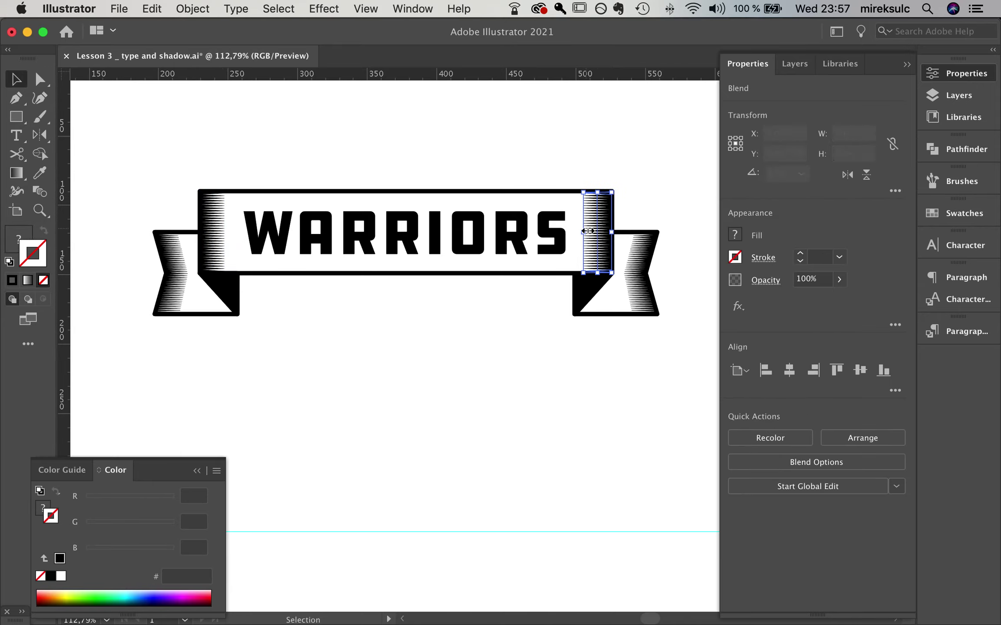
left_click_drag(585, 229, 589, 230)
left_click(341, 389)
Step: Narrow the blended shadow lines on the left and right tails slightly
left_click(183, 273)
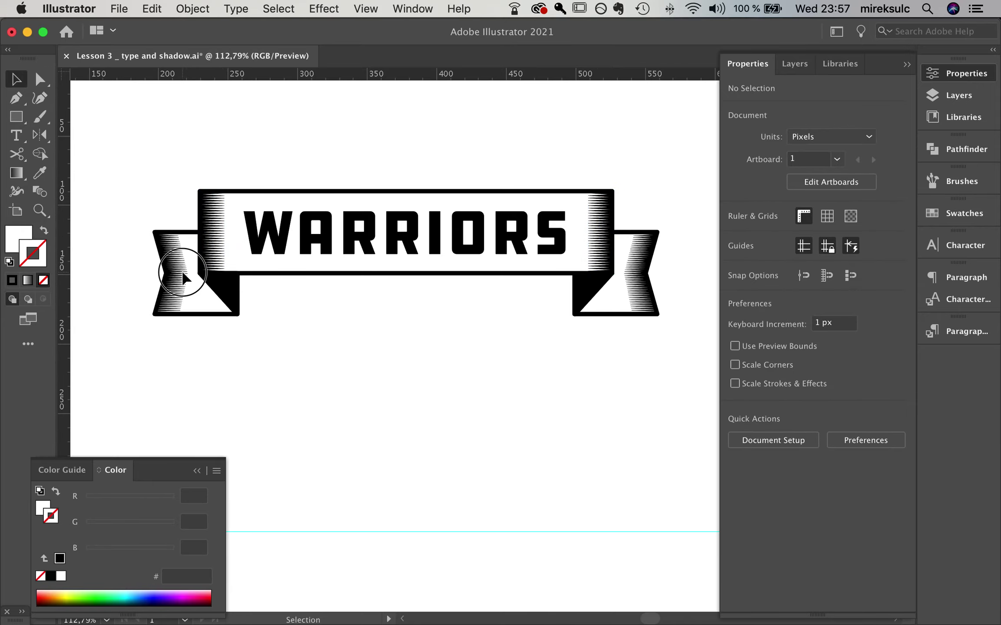
left_click_drag(187, 275, 188, 274)
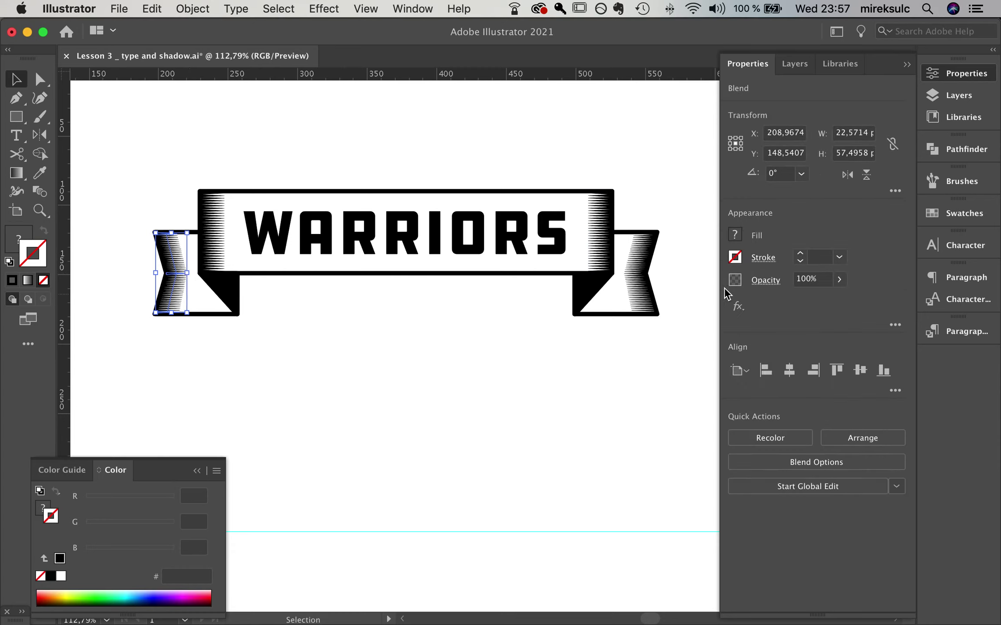
left_click(632, 281)
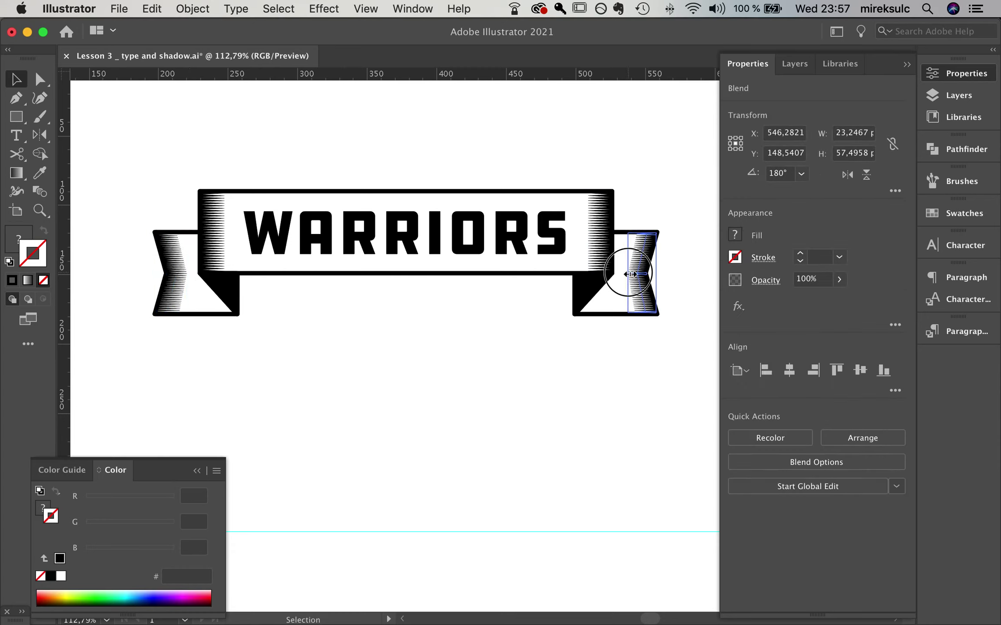
left_click(560, 380)
Step: Set the WARRIORS text's font size to 40 pt and center the text vertically within the main banner
left_click(431, 225)
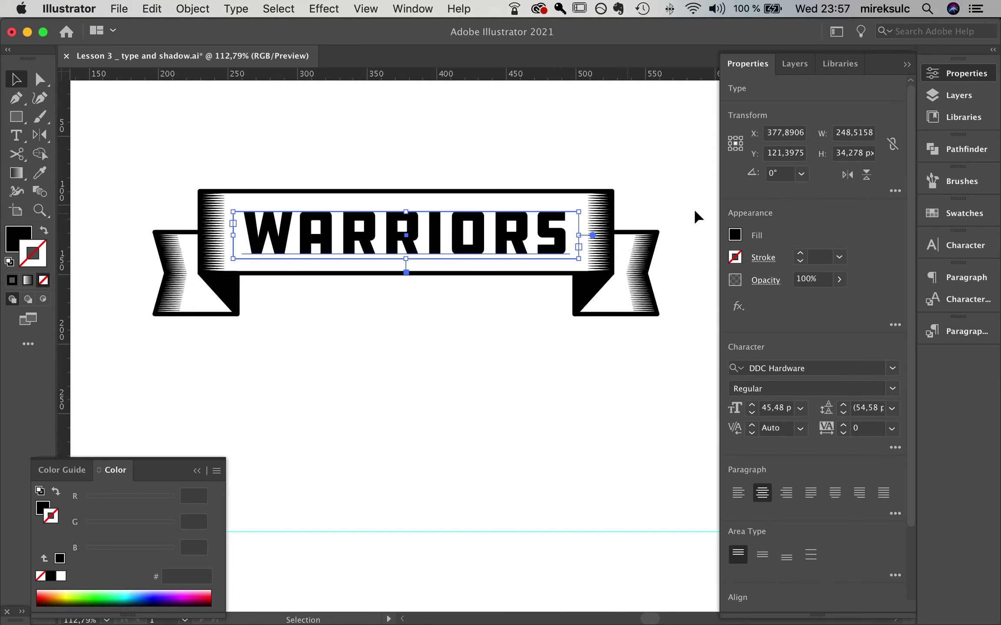
triple_click(564, 245)
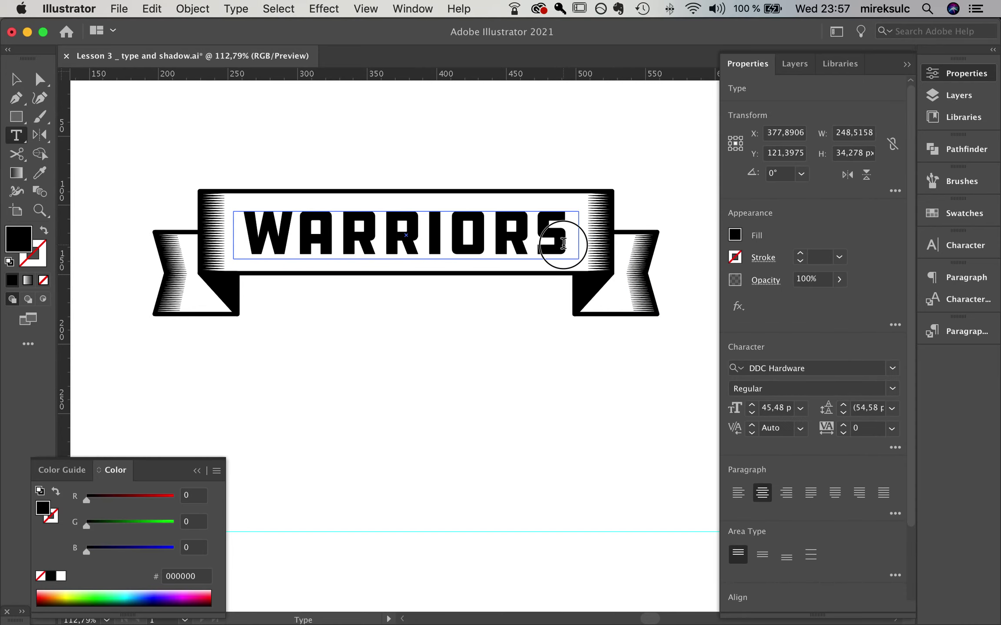
left_click(780, 411)
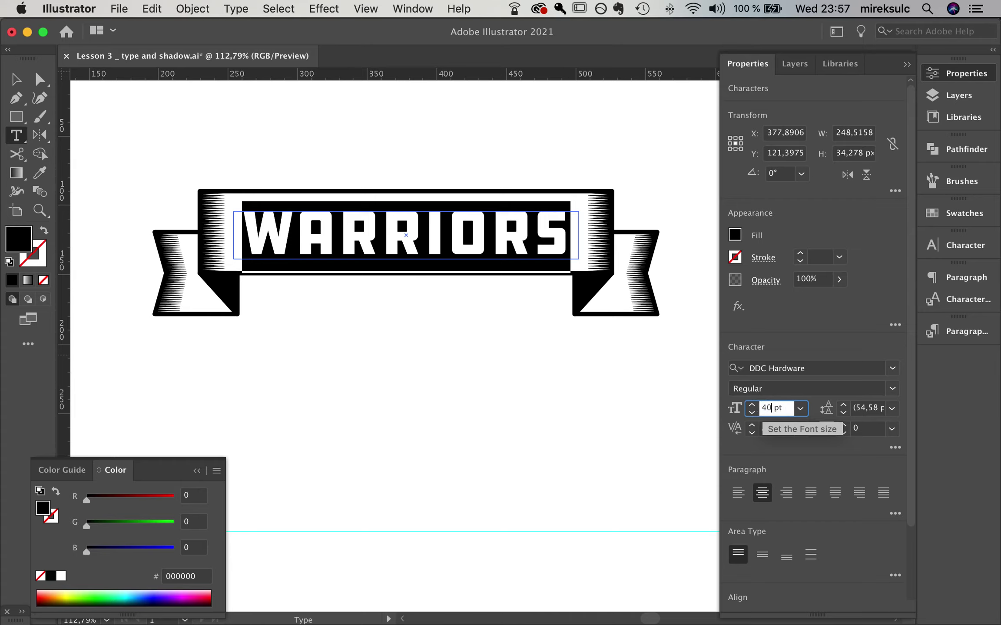
left_click(8, 80)
left_click(275, 133)
left_click_drag(448, 228, 448, 230)
left_click(471, 379)
left_click_drag(489, 389, 487, 387)
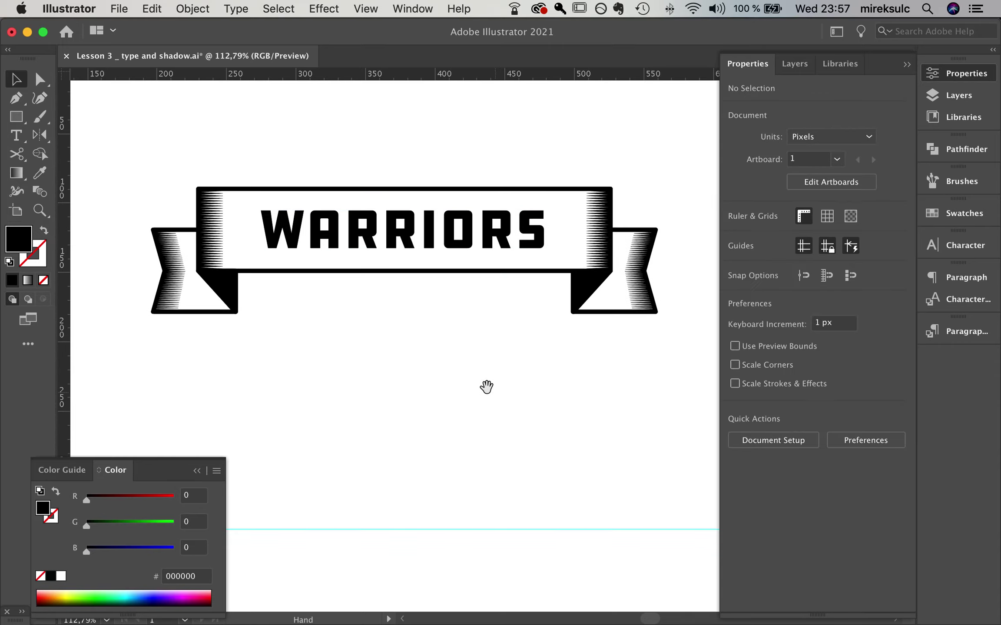
Step: Group all parts of the ribbon banner together with the WARRIORS text
left_click_drag(170, 137, 573, 284)
key("super+minus")
key("super+minus")
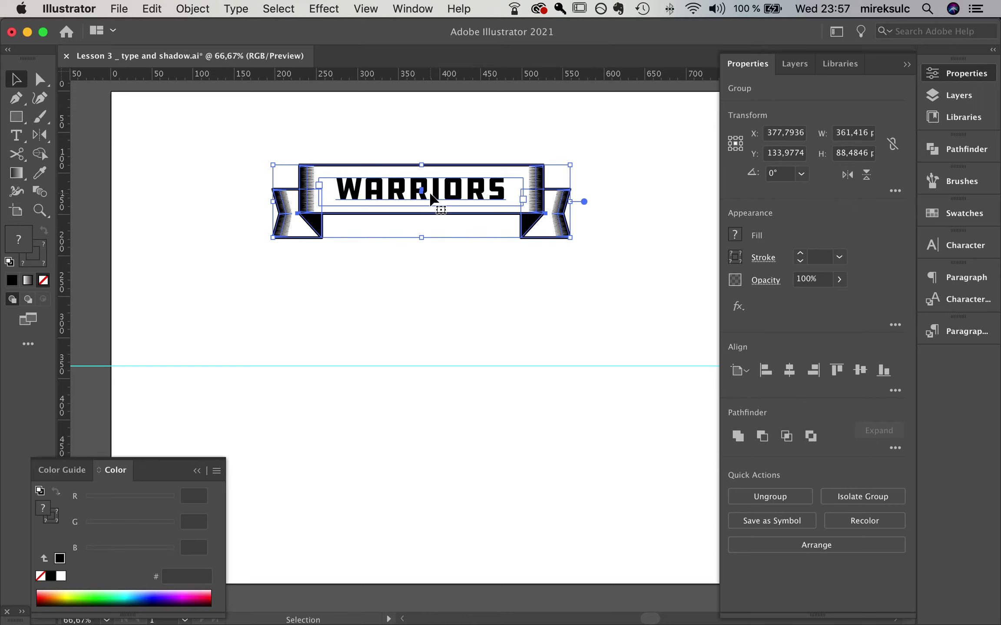
Step: Make two copies of the grouped banner, stacked straight below the original
left_click_drag(443, 196, 453, 459)
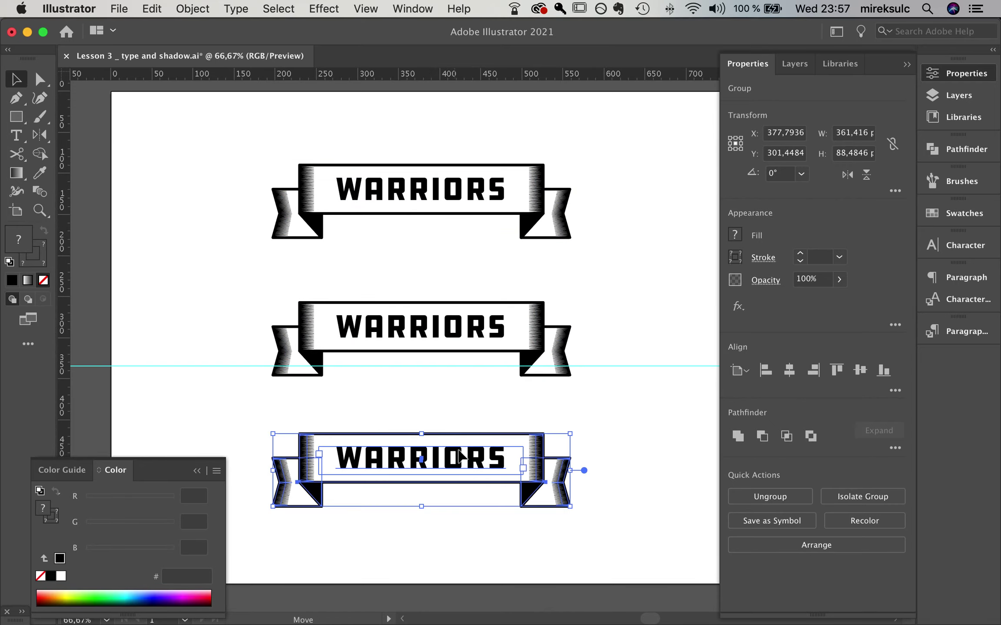
left_click_drag(569, 226, 590, 259)
scroll(371, 285, "up", 5)
left_click_drag(604, 299, 530, 288)
scroll(513, 292, "down", 2)
key("super+minus")
left_click_drag(495, 211, 495, 211)
scroll(495, 212, "up", 5)
scroll(495, 212, "right", 2)
scroll(509, 228, "up", 1)
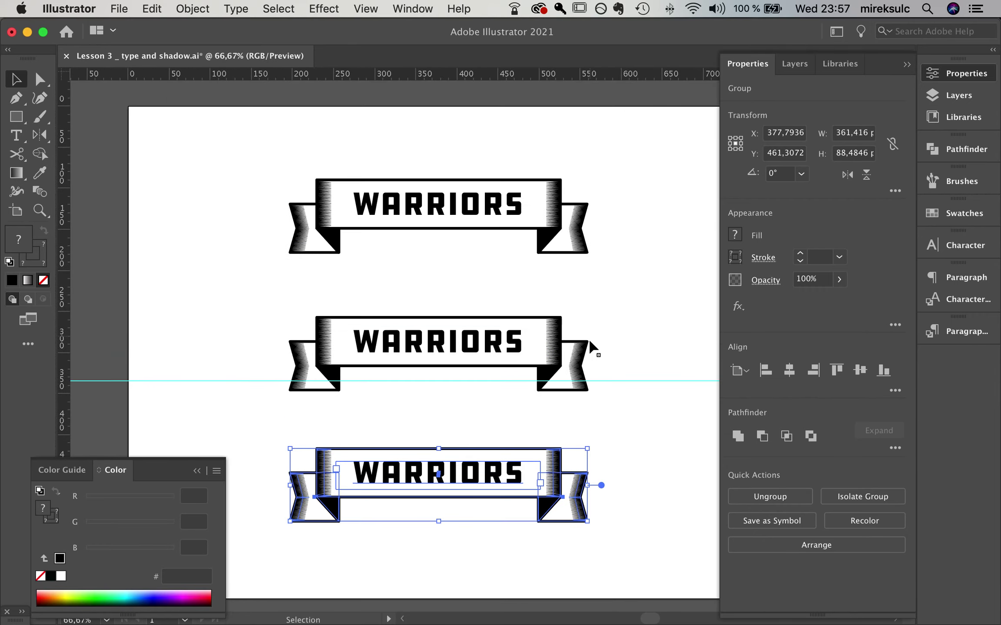
left_click_drag(421, 244, 405, 256)
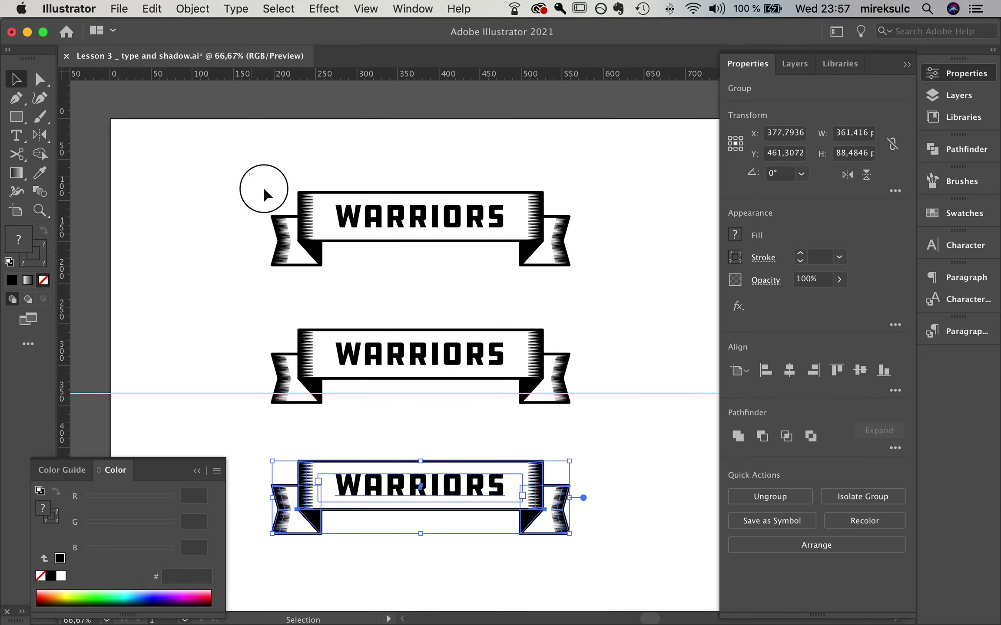
left_click_drag(264, 189, 653, 278)
left_click(458, 166)
left_click(391, 213)
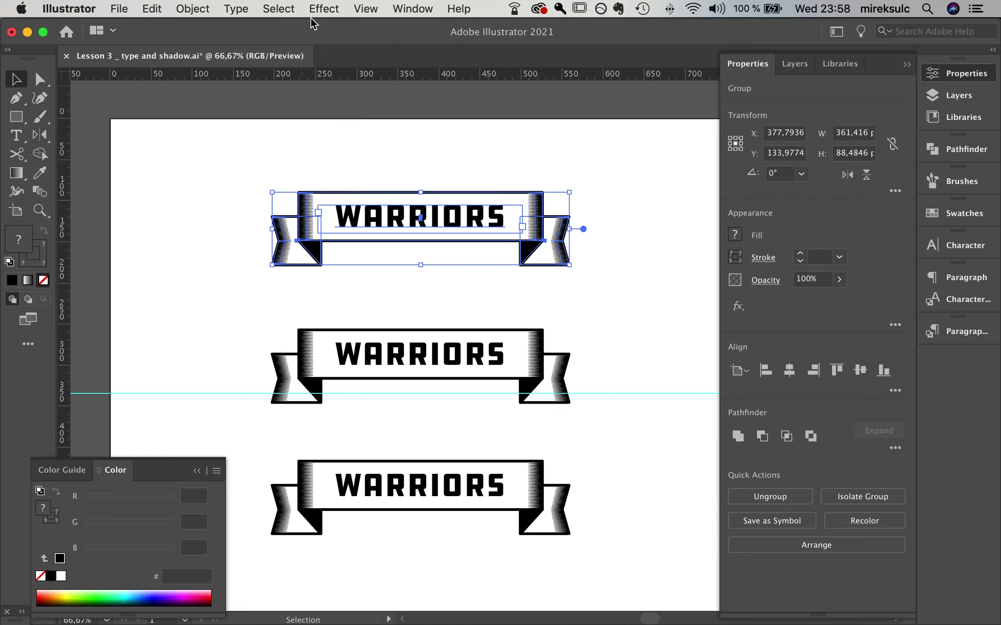
left_click(311, 16)
mouse_move(502, 241)
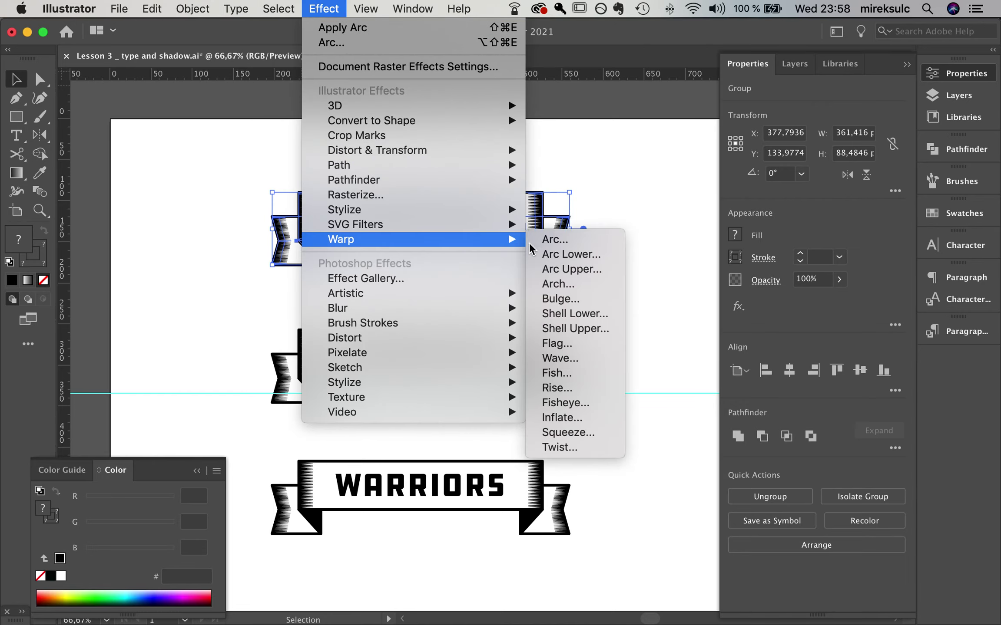
left_click(713, 270)
Step: Delete the two lower copies of the banner
left_click(287, 422)
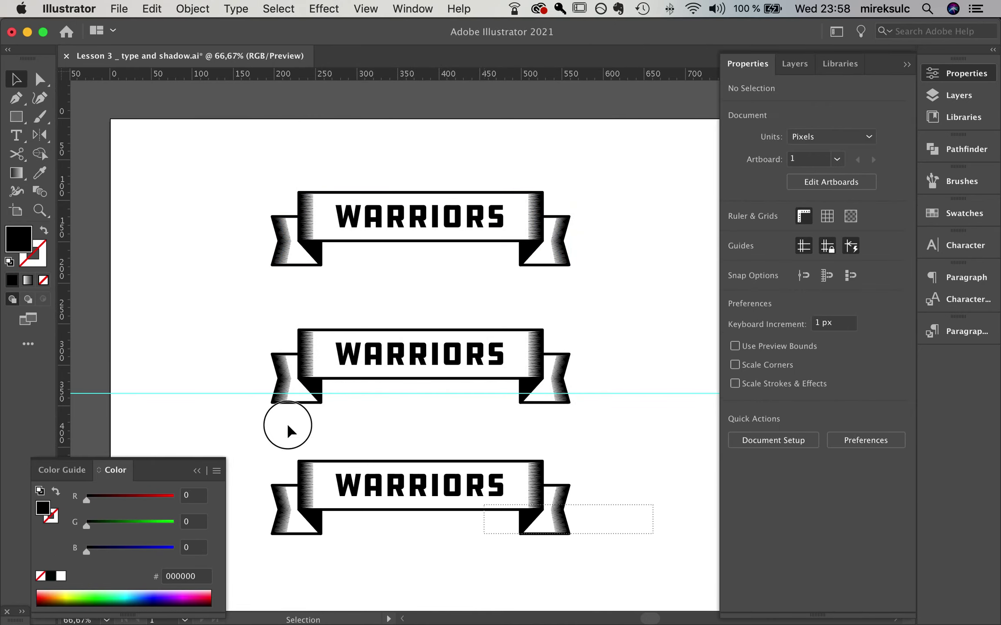
left_click_drag(287, 422, 259, 364)
key("Delete")
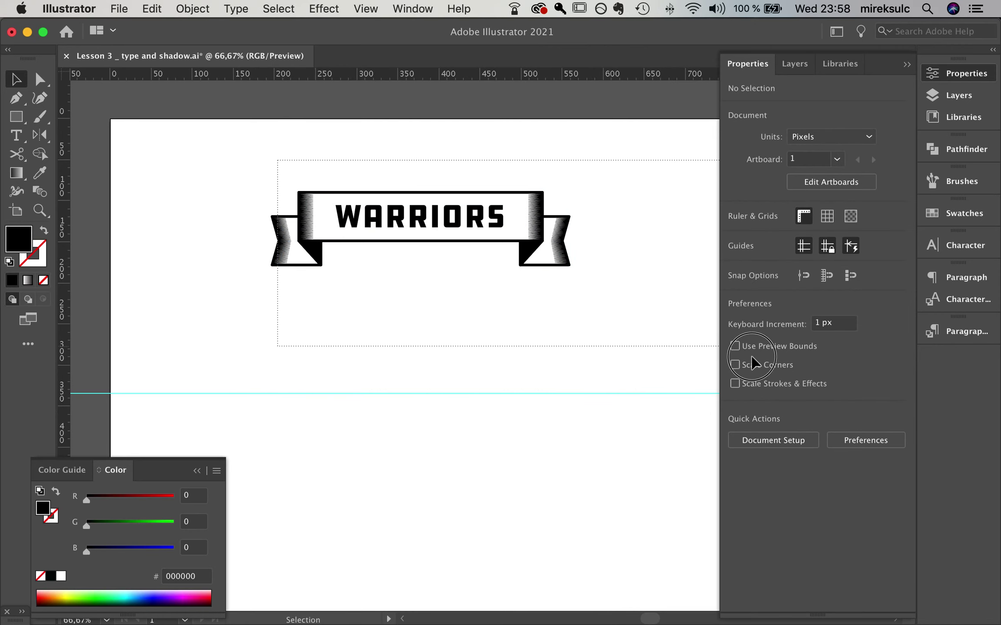
Step: Apply a Warp effect to the grouped banner with the Arc style and a 20% horizontal bend
left_click(543, 218)
left_click(324, 9)
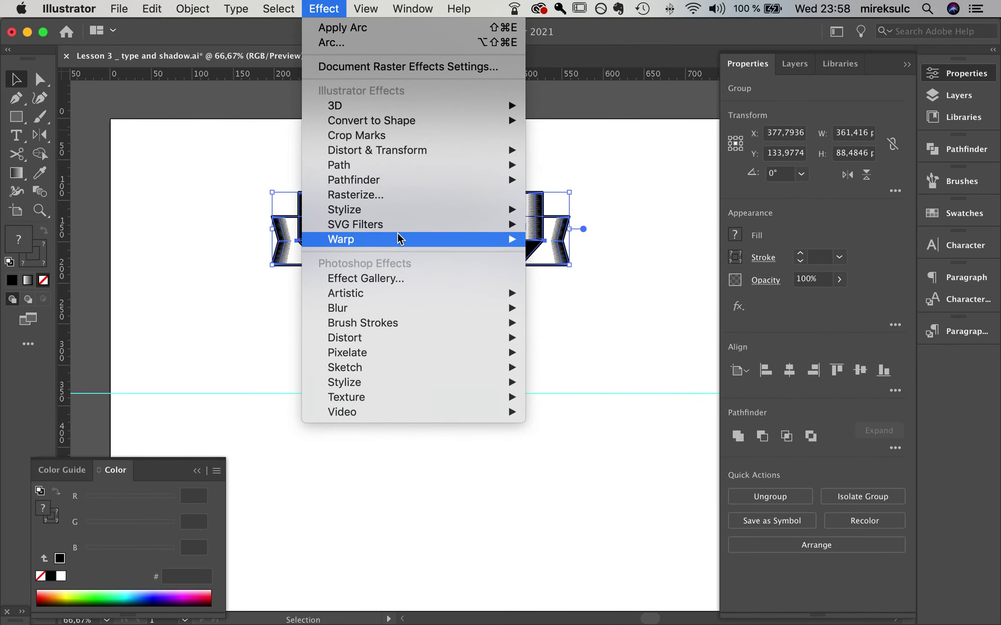
mouse_move(399, 238)
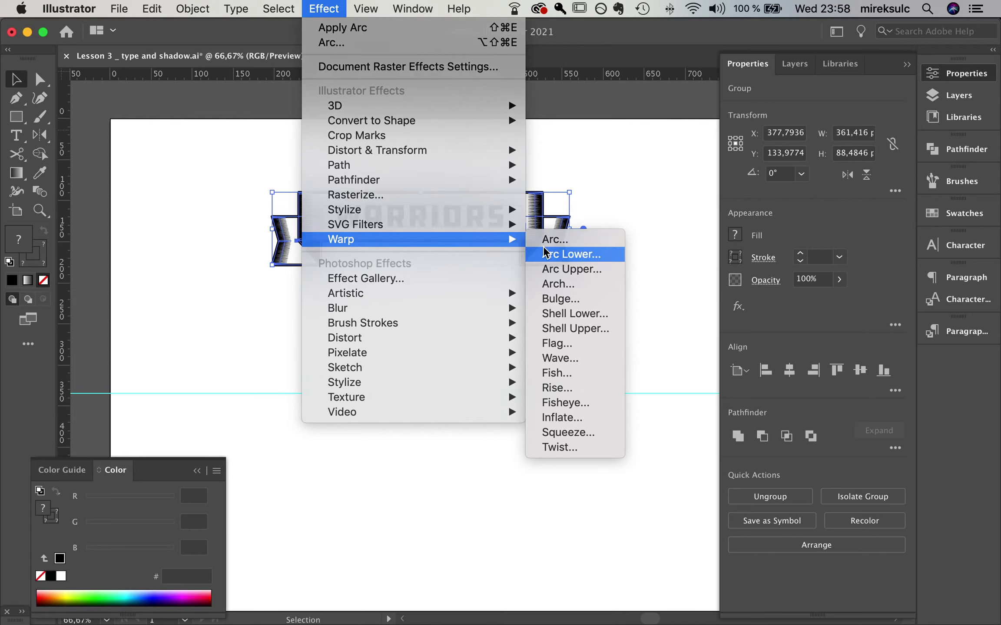
left_click(544, 253)
left_click(170, 138)
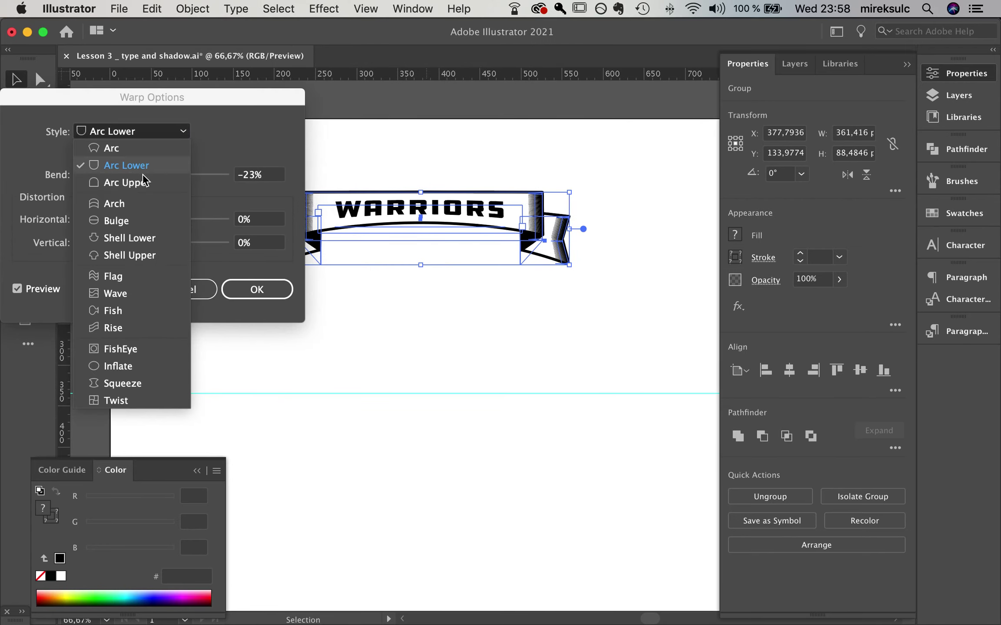
left_click(136, 148)
left_click_drag(134, 174, 166, 176)
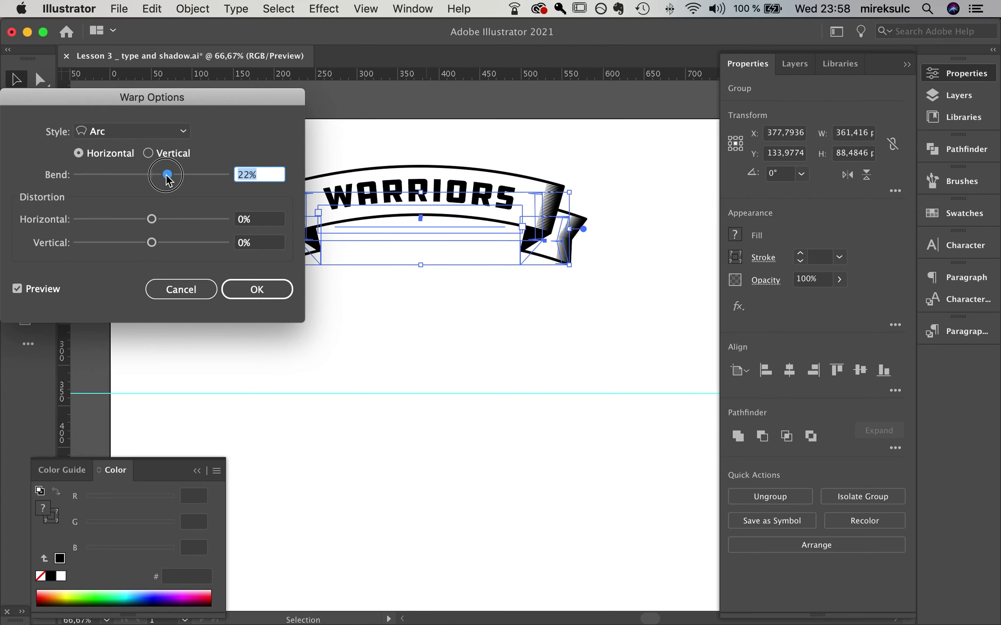
left_click_drag(222, 102, 511, 331)
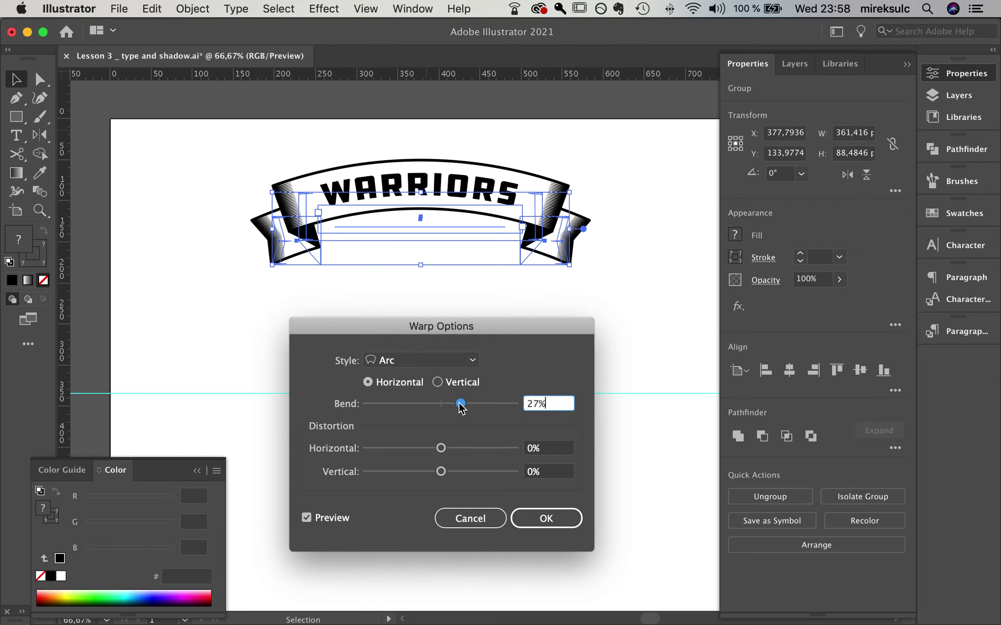
left_click_drag(457, 405, 454, 404)
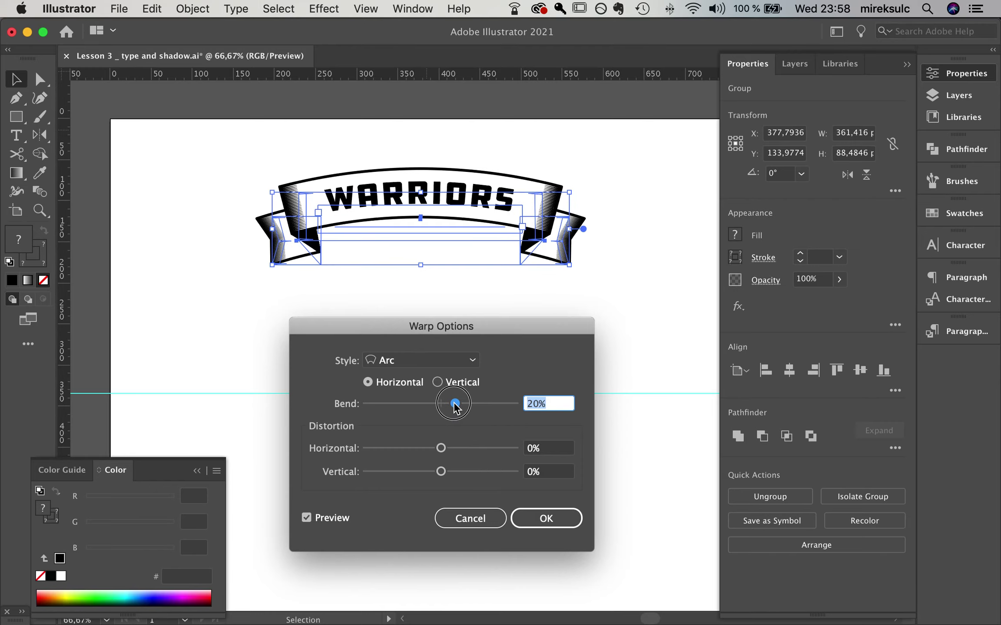
left_click(543, 527)
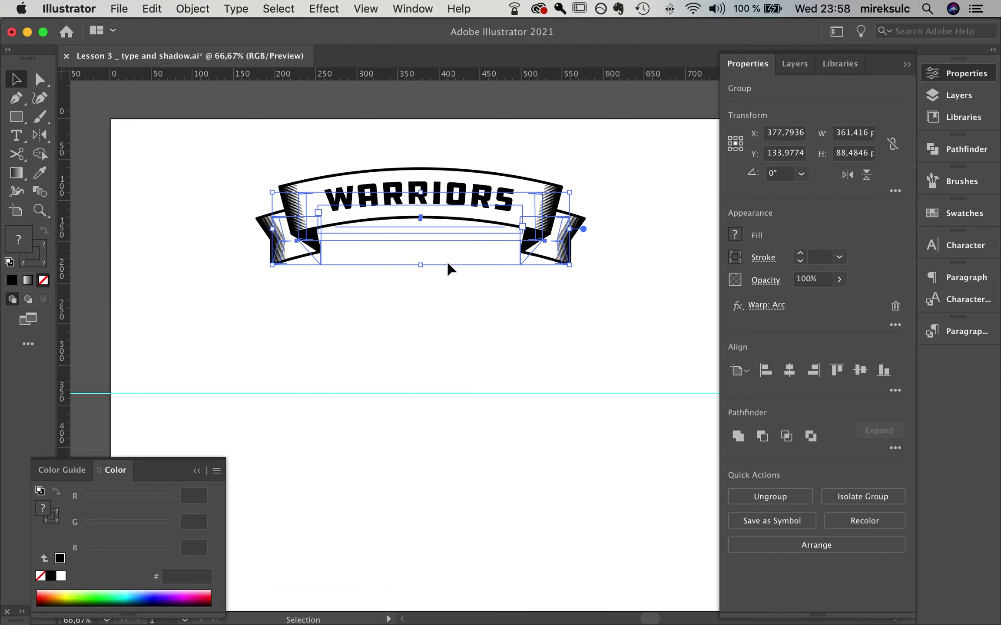
Step: Stretch the arched banner downwards to a height of about 101 px
left_click_drag(425, 268, 427, 278)
left_click(508, 306)
left_click_drag(565, 337, 554, 308)
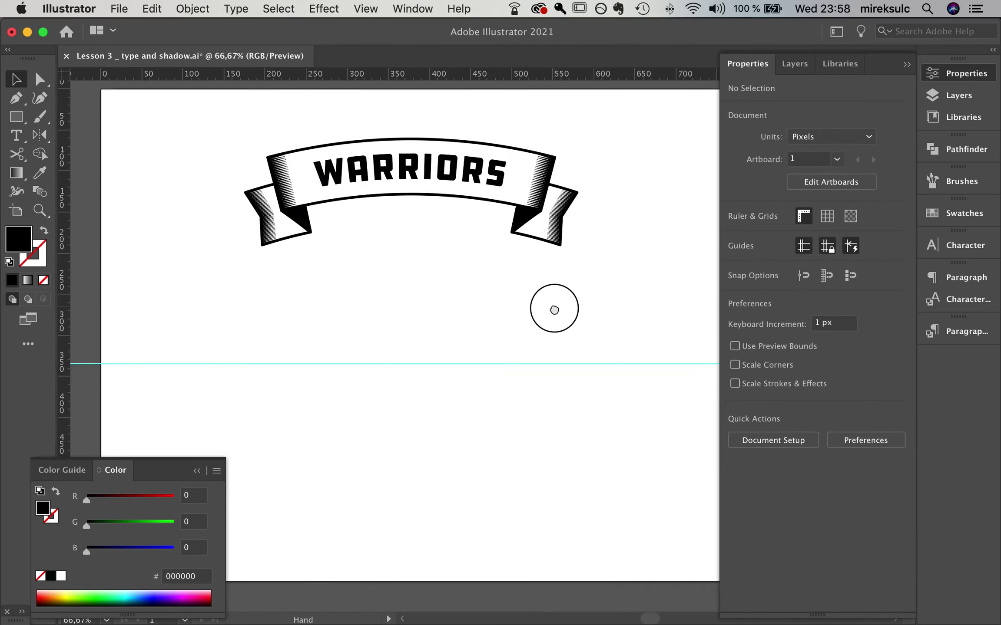
key("super+minus")
scroll(510, 259, "down", 3)
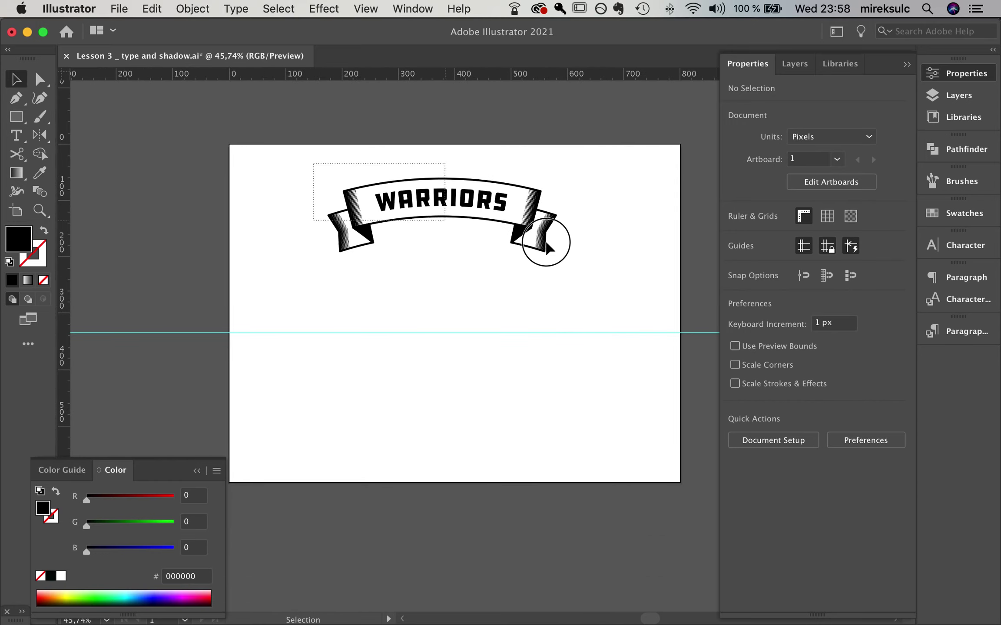
Step: Shift the arched banner slightly right to an X of about 386 px and place a copy straight below it
left_click(546, 247)
left_click(506, 286)
left_click_drag(458, 208, 473, 321)
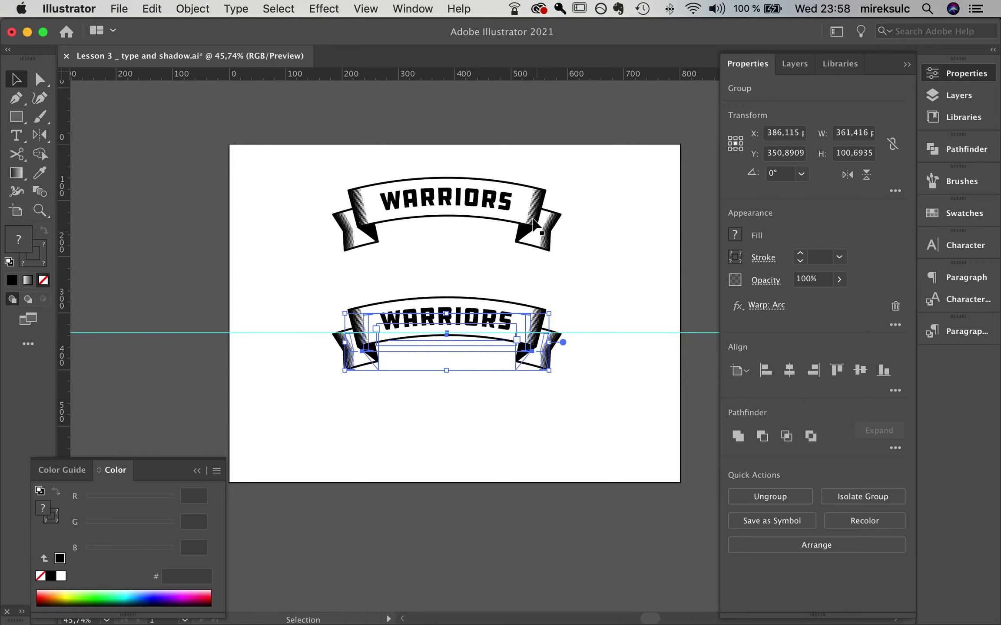
Step: Change the lower banner's warp style from Arc to Flag
left_click(773, 311)
left_click_drag(382, 326, 388, 384)
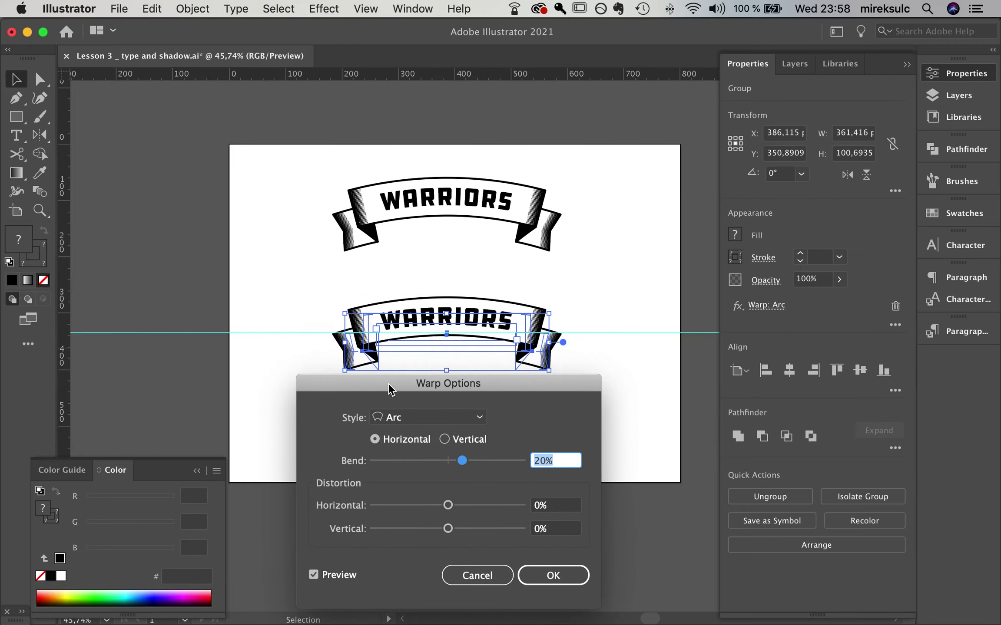
left_click(469, 419)
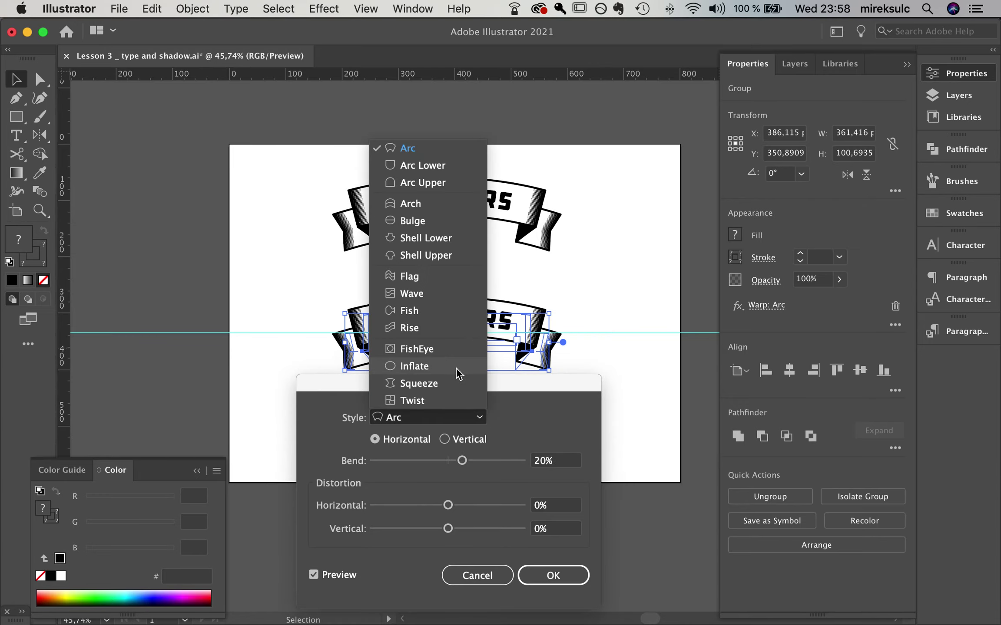
left_click(432, 276)
left_click(553, 575)
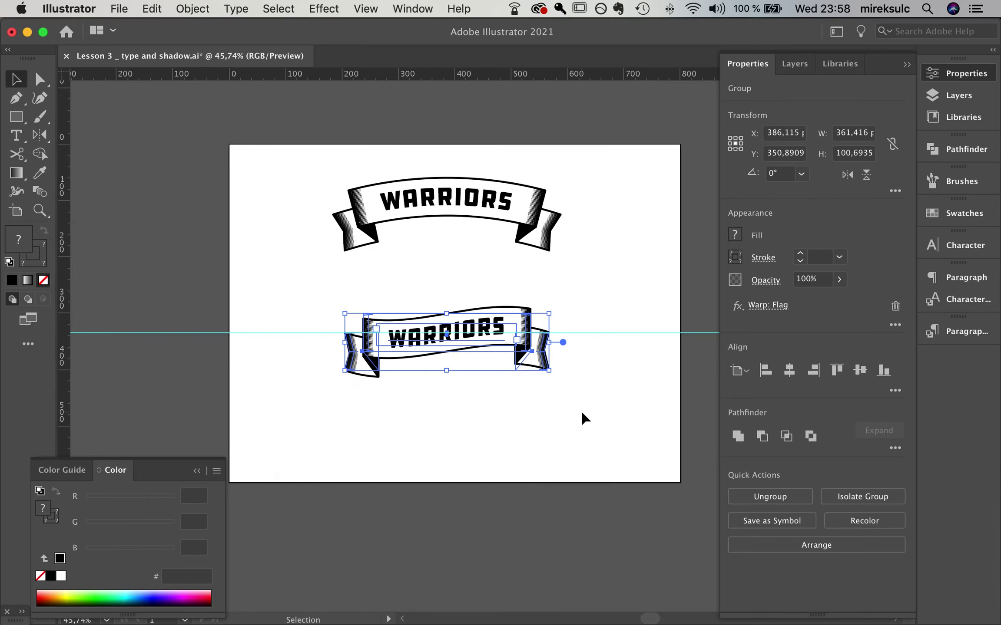
Step: Move the flag-warped banner slightly up and enlarge it about its centre to roughly match the arched banner's width
left_click(583, 417)
left_click(478, 334)
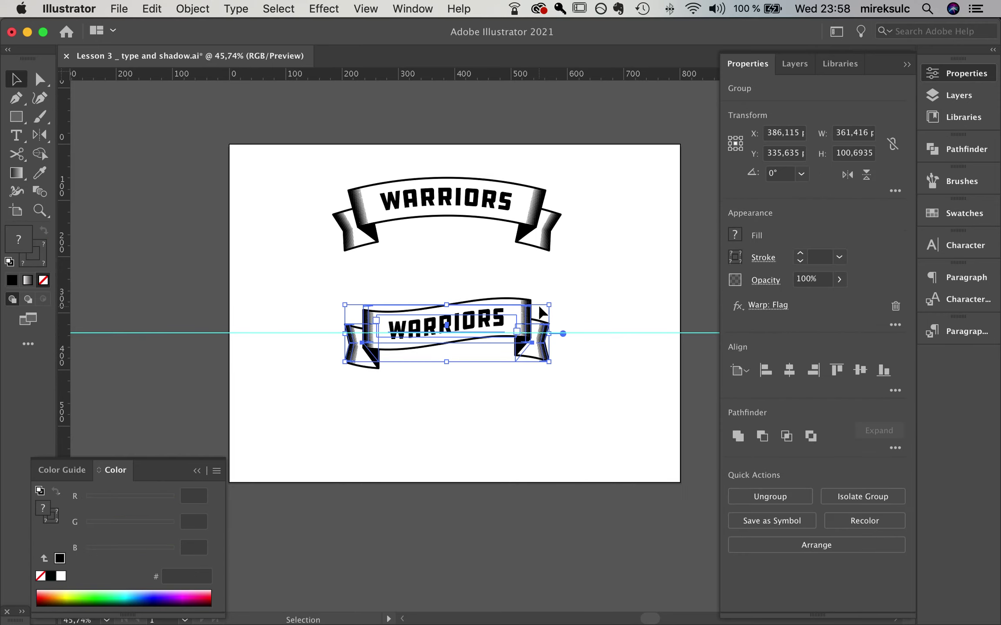
left_click_drag(550, 306, 573, 324)
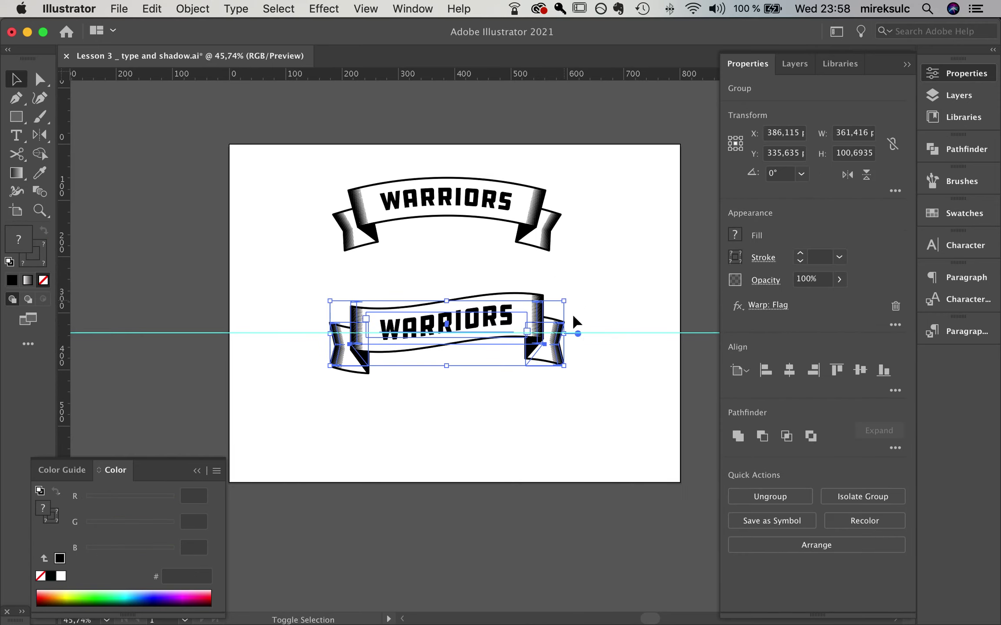
Step: Copy the top arched banner to the bottom of the artboard and set the copy's Arc bend to -20%
left_click(460, 217)
left_click_drag(459, 217, 466, 412)
left_click(766, 307)
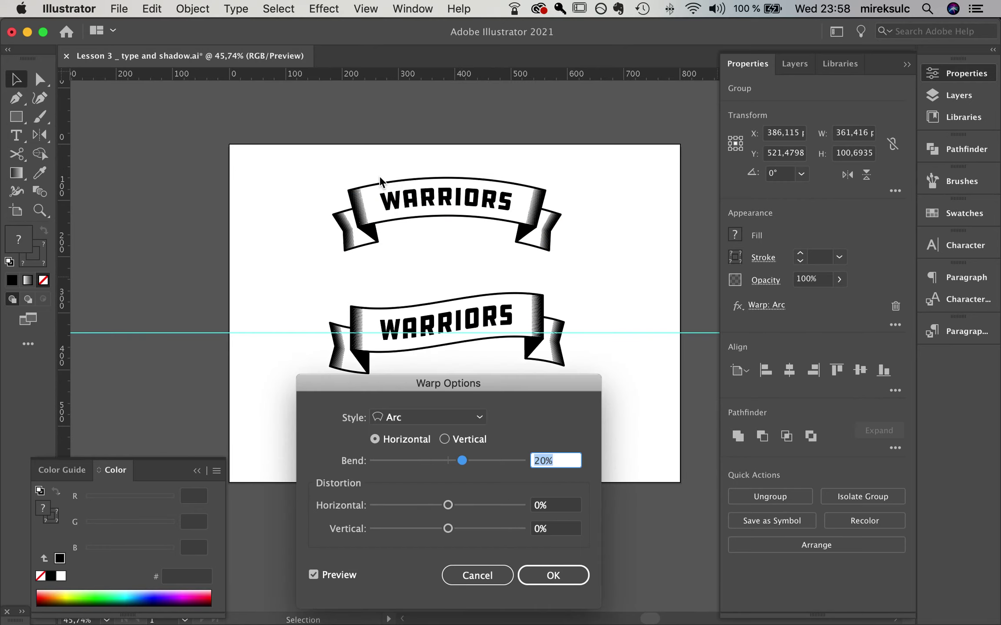
left_click_drag(461, 461, 435, 468)
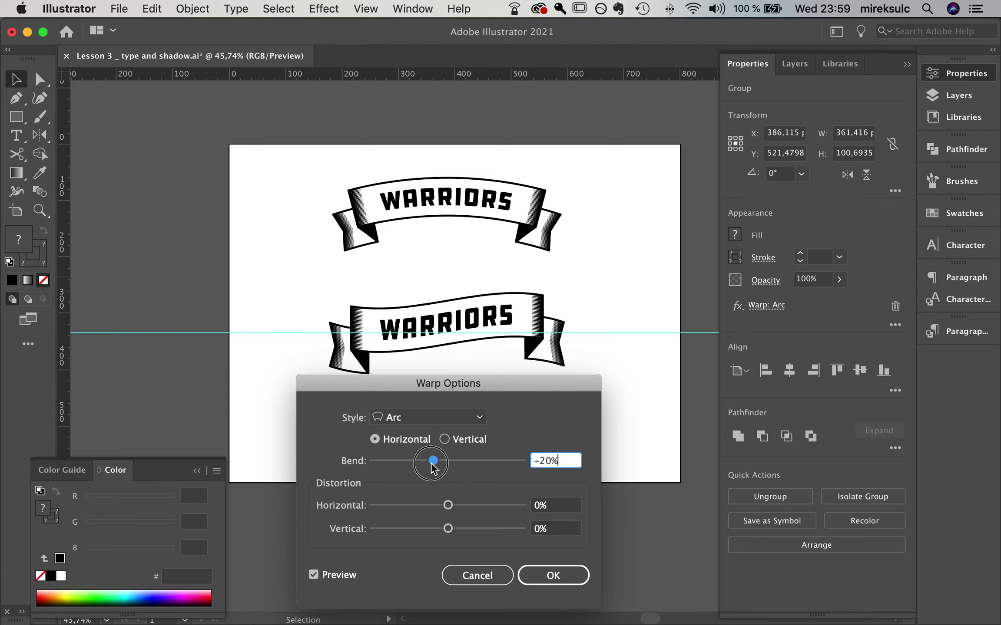
key("Return")
left_click(617, 494)
Step: Move the bottom and middle banners up to even out the vertical spacing between the three banners
left_click(471, 455)
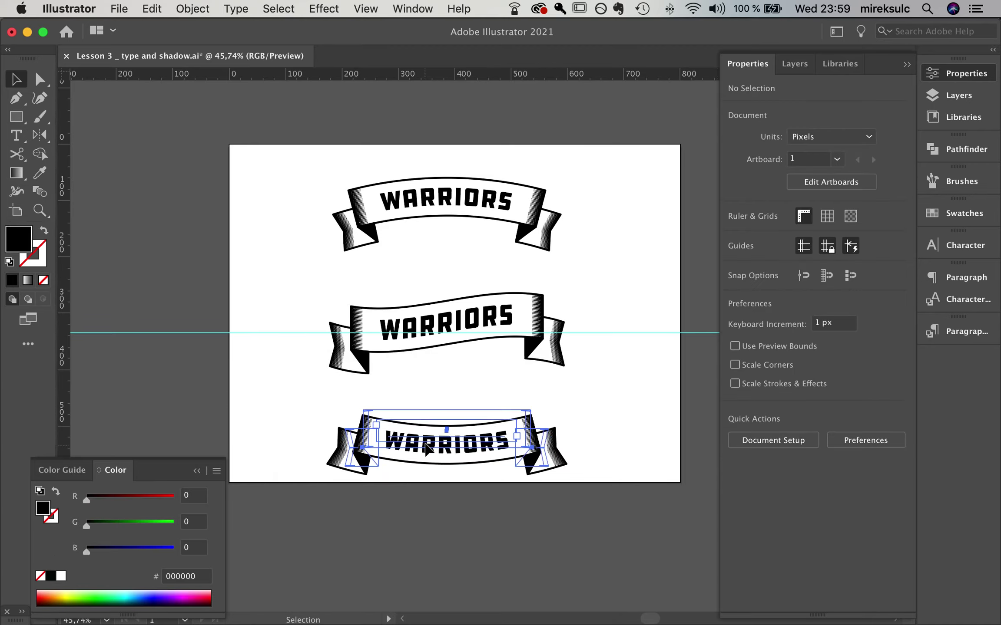
left_click_drag(471, 456, 469, 436)
left_click(460, 325)
left_click_drag(459, 325, 459, 325)
left_click_drag(474, 419, 474, 415)
left_click(576, 403)
Step: Move the three reference banners against the artboard and try deleting them
left_click_drag(643, 364, 219, 360)
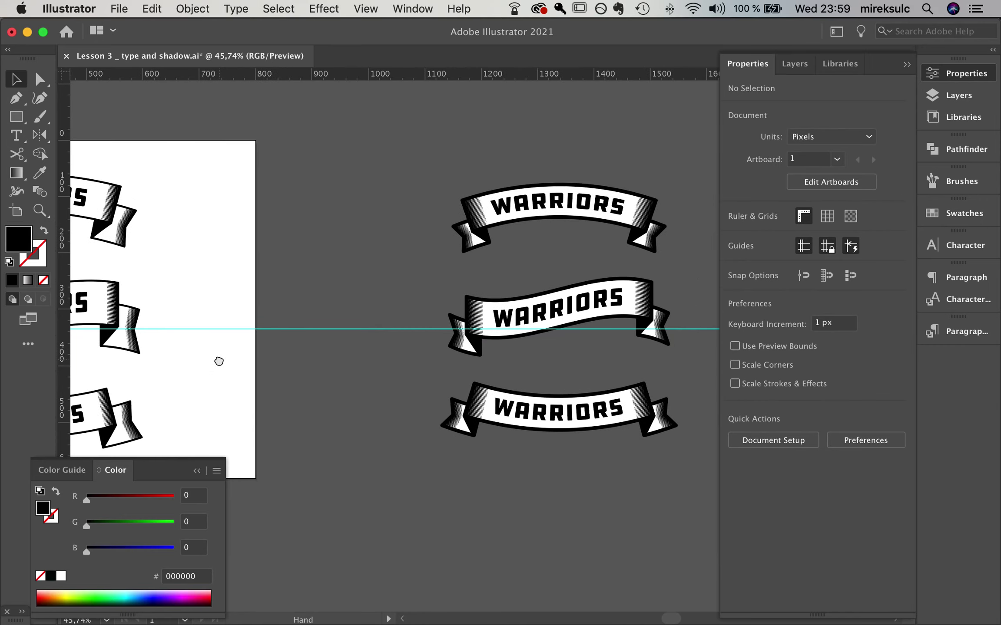
scroll(287, 335, "down", 2)
left_click_drag(346, 340, 500, 308)
left_click_drag(614, 369, 417, 364)
left_click_drag(429, 411, 472, 414)
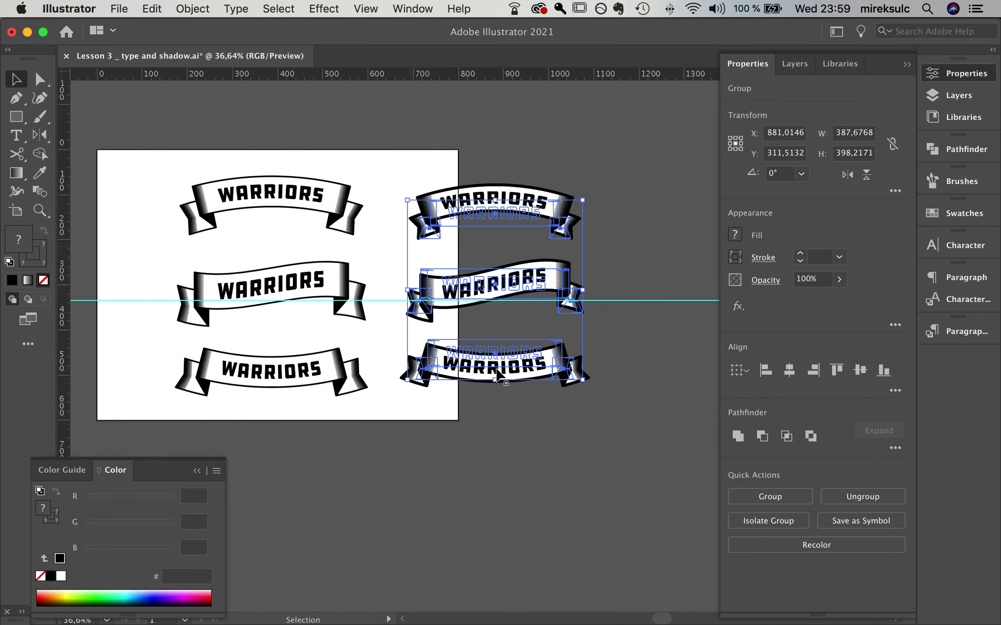
key("Delete")
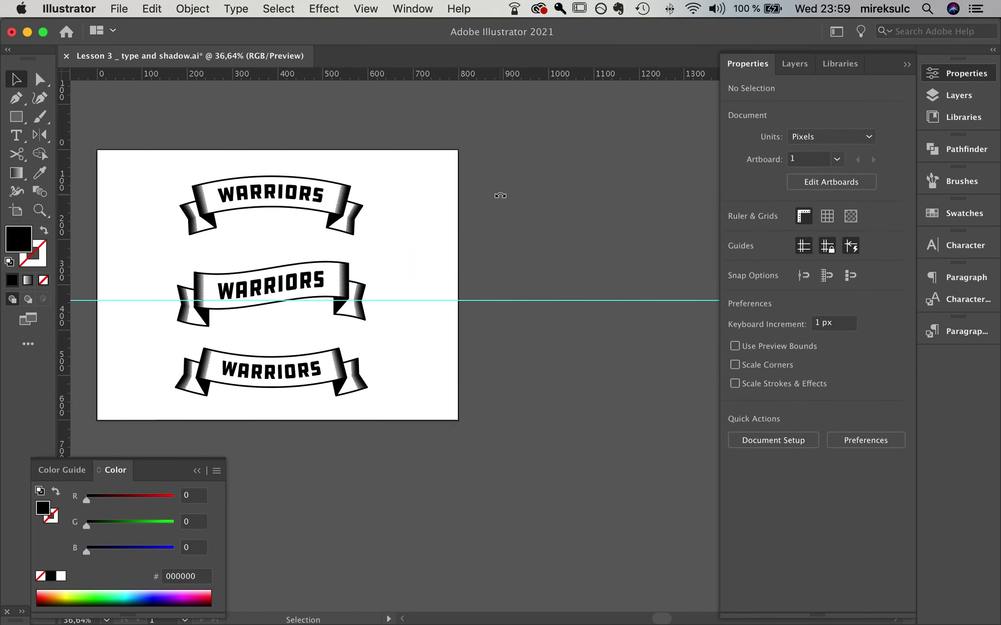
key("super+z")
Step: Move the three reference banners to the right, clear of the artboard
left_click_drag(496, 280, 641, 280)
left_click(443, 248)
left_click_drag(305, 250, 380, 247)
left_click_drag(500, 235, 465, 237)
Step: Examine the bottom banner's underlying unwarped paths and its Arc warp settings
scroll(347, 246, "down", 4)
scroll(347, 246, "up", 2)
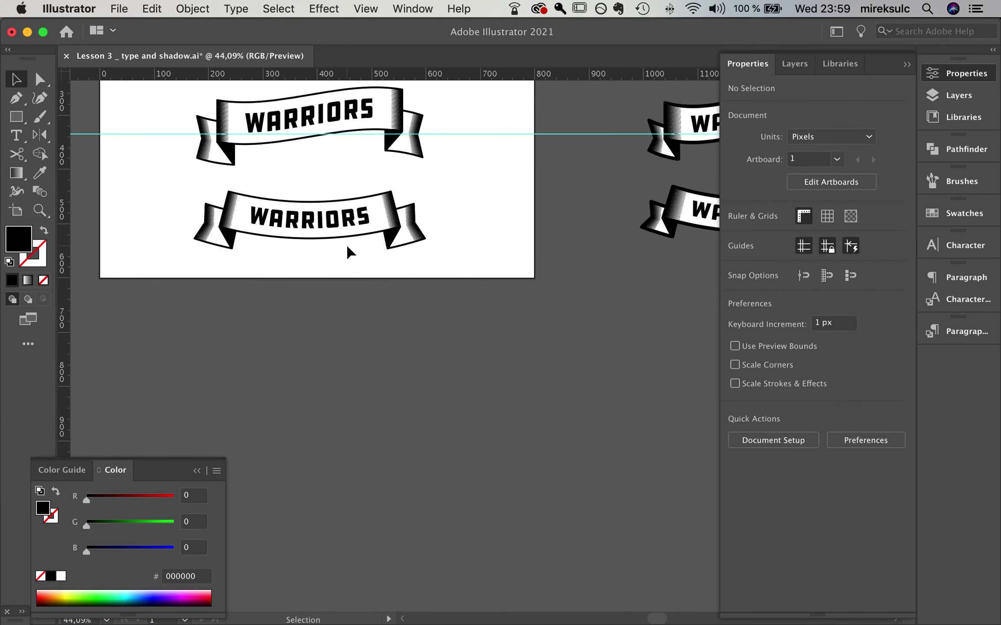
scroll(347, 244, "up", 5)
left_click(472, 210)
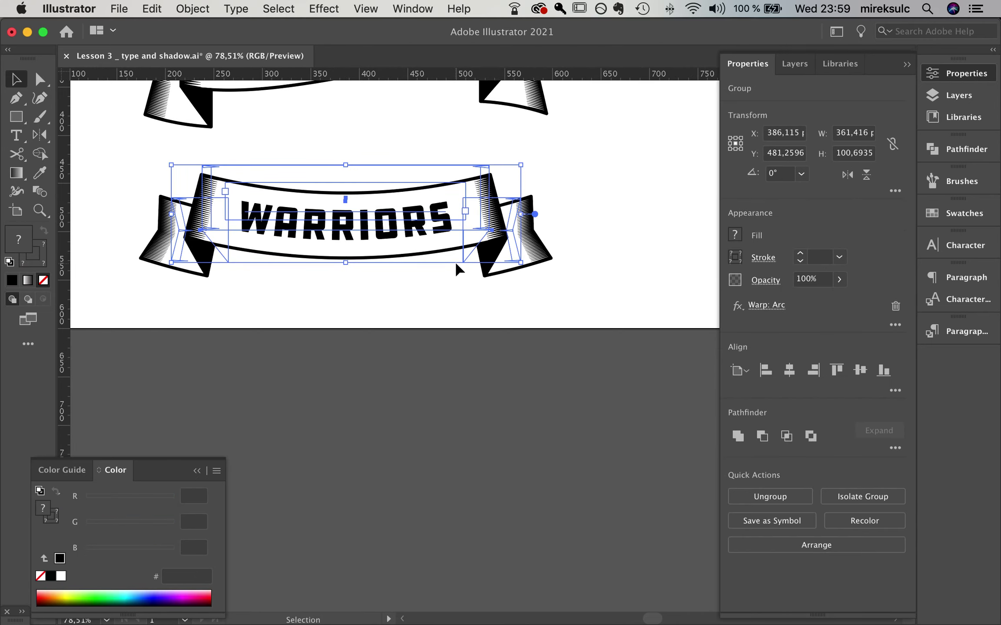
scroll(456, 269, "up", 3)
key("a")
left_click(458, 172)
left_click(470, 238)
left_click(435, 252)
key("super+a")
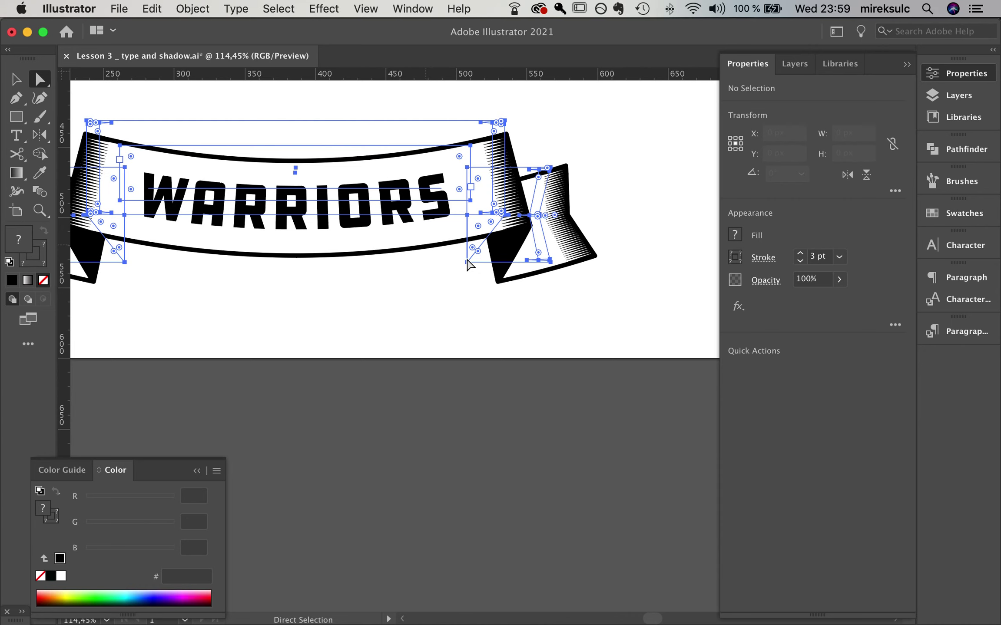
left_click_drag(368, 253, 480, 268)
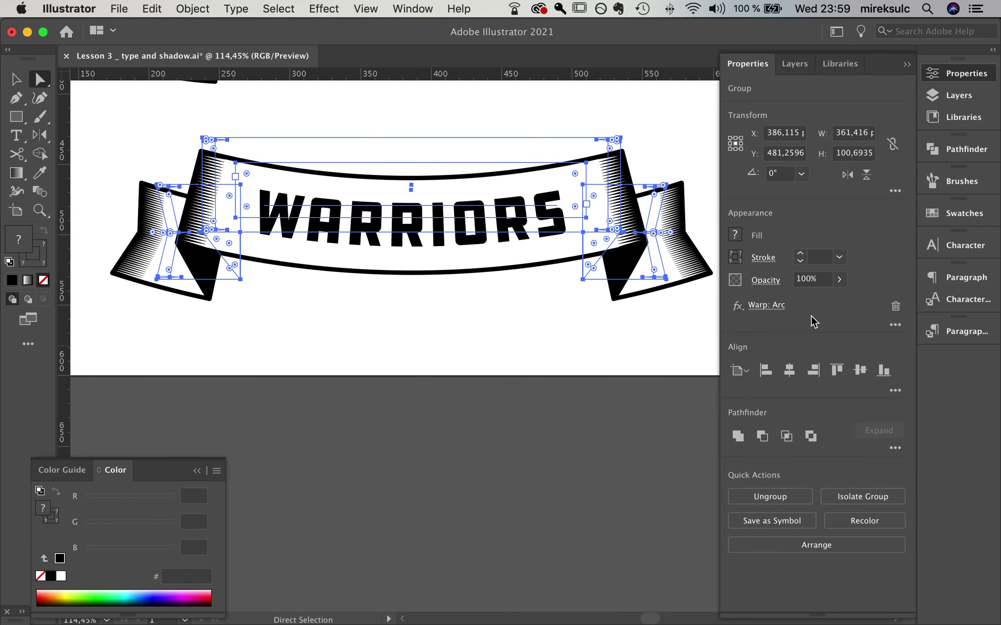
left_click(765, 306)
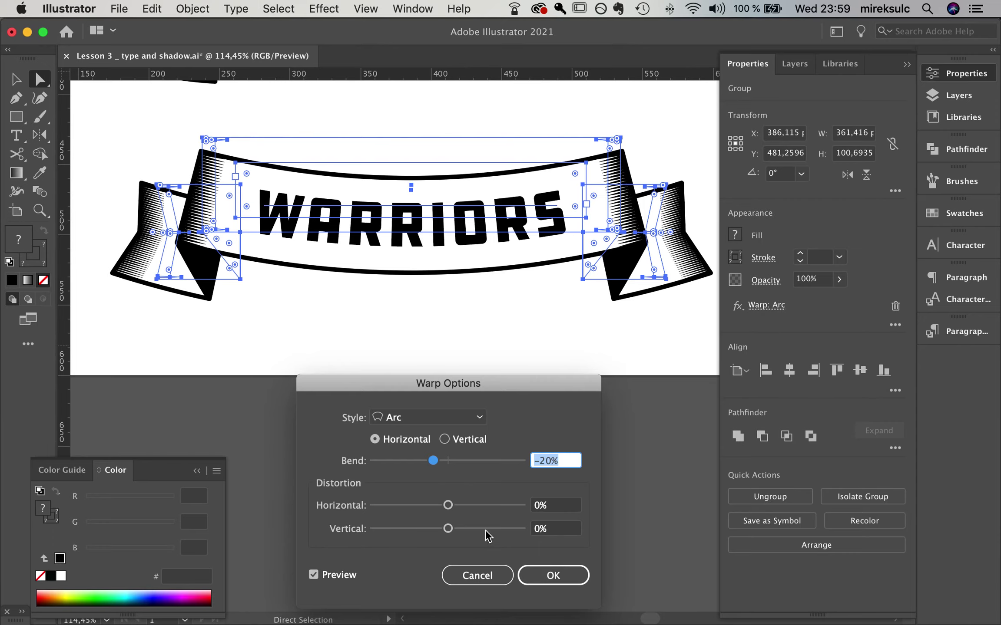
left_click(476, 575)
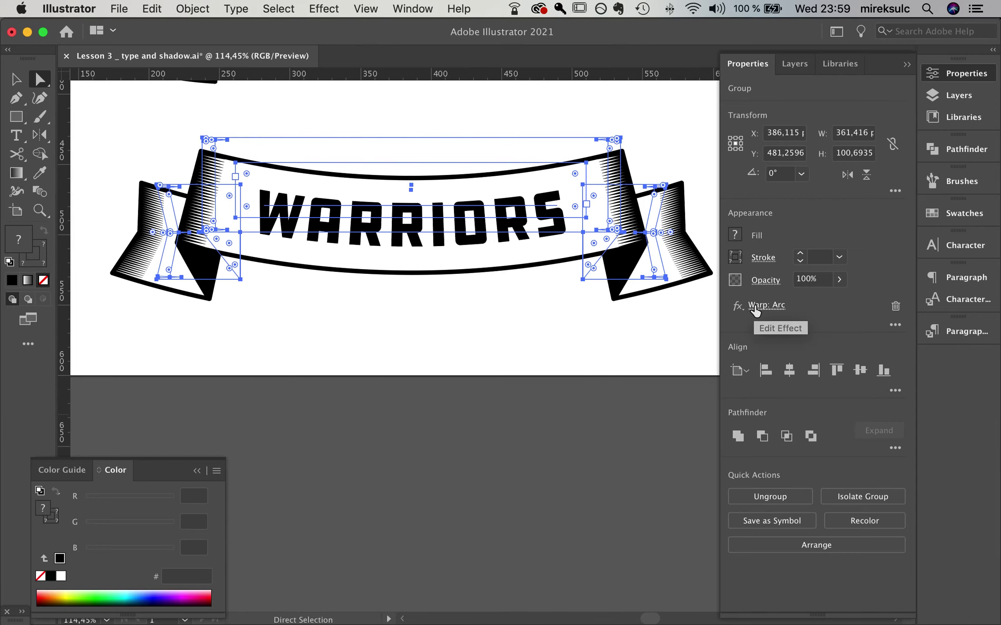
Step: Remove the Arc warp effect from the bottom banner
left_click(896, 307)
left_click(379, 333)
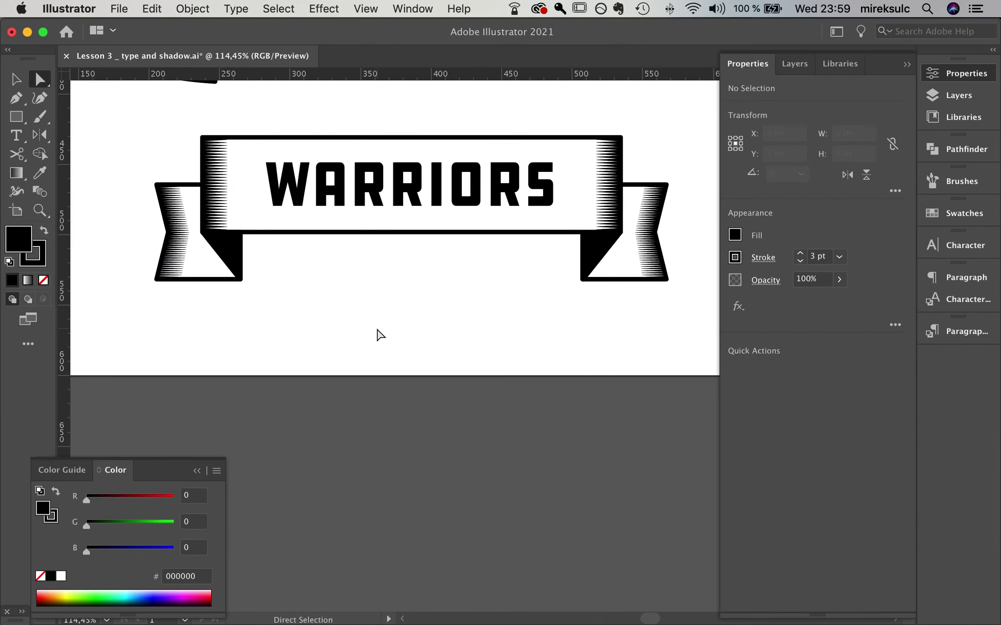
left_click_drag(395, 303, 377, 330)
key("v")
left_click(282, 261)
left_click(306, 300)
Step: Increase the stroke weight of the bottom banner's main band and both folded tails by two increments
key("a")
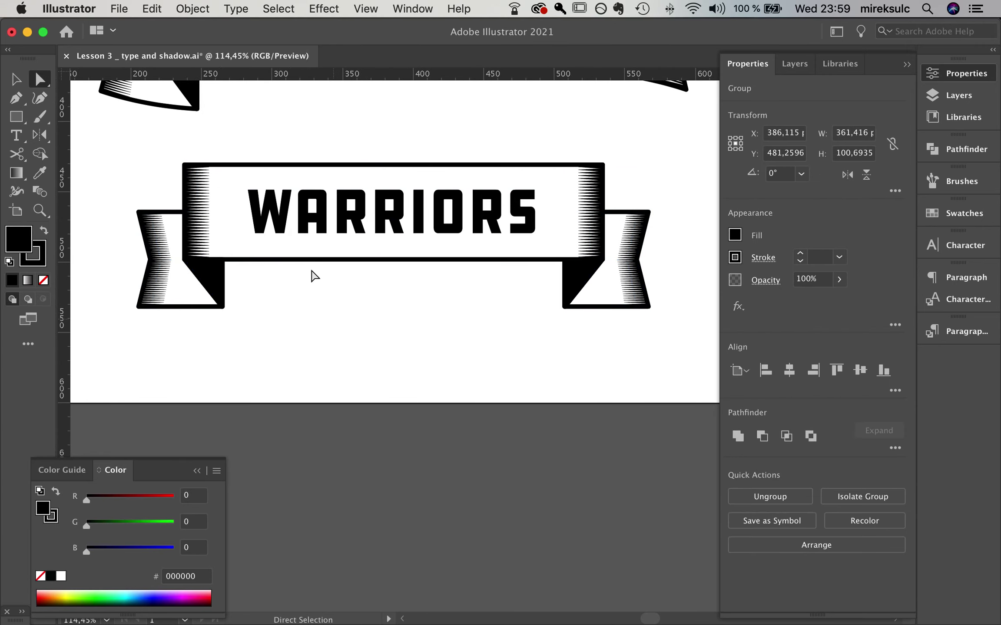
left_click(312, 260)
left_click(201, 308, "shift")
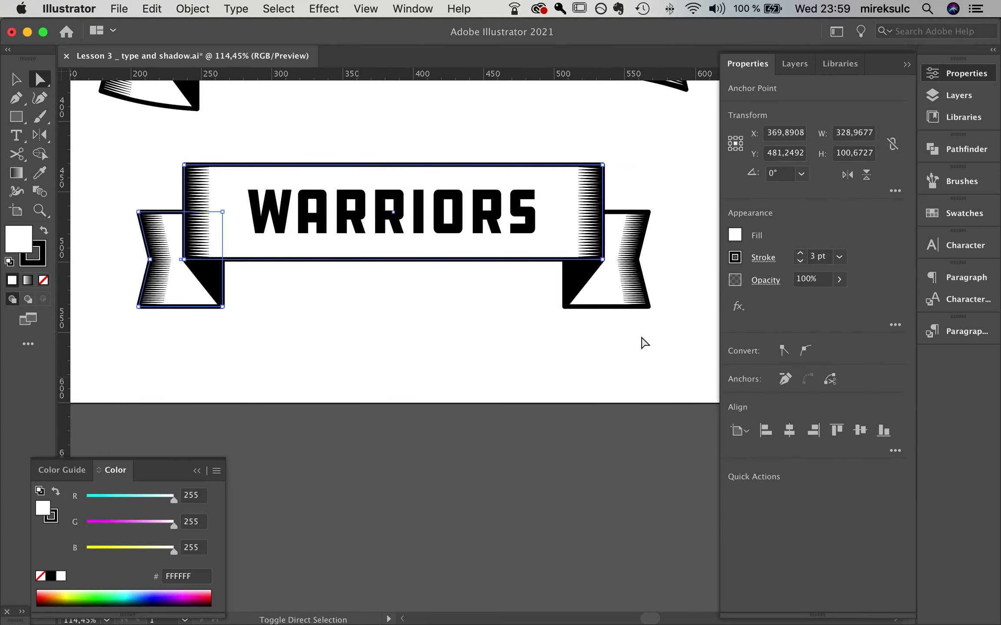
left_click(608, 308, "shift")
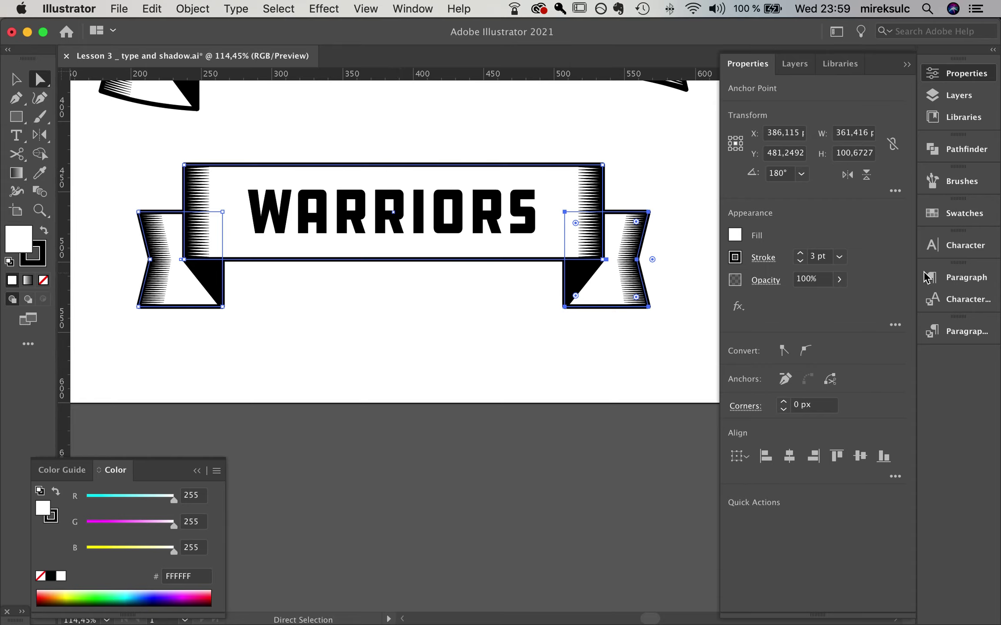
left_click(801, 255)
left_click(801, 255)
left_click(469, 393)
left_click(339, 354)
key("v")
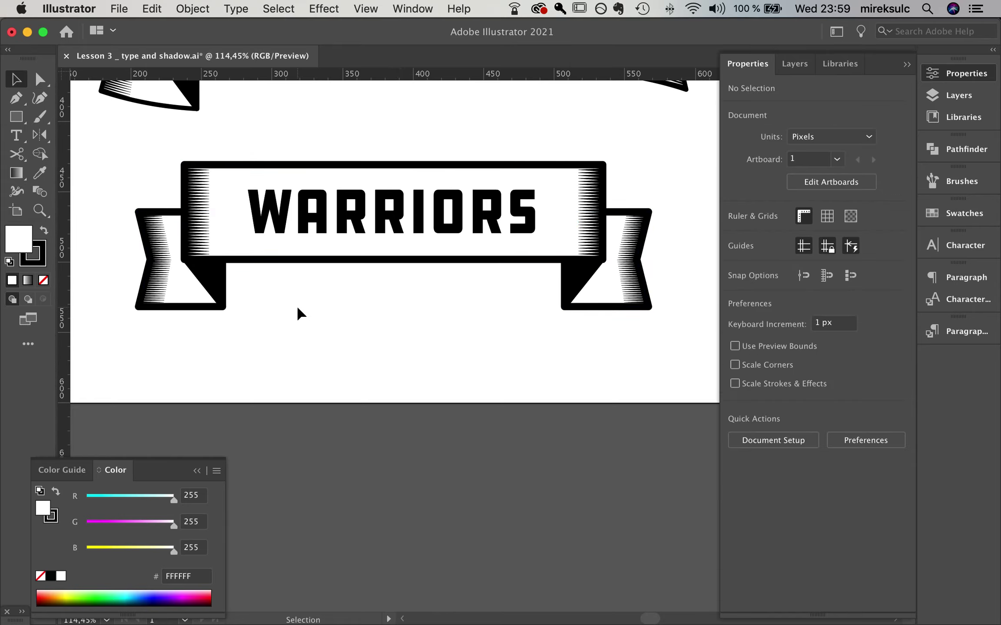
Step: Undo the last stroke weight increase on the band and tails
key("super+z")
left_click(323, 310)
left_click(223, 281)
left_click(344, 306)
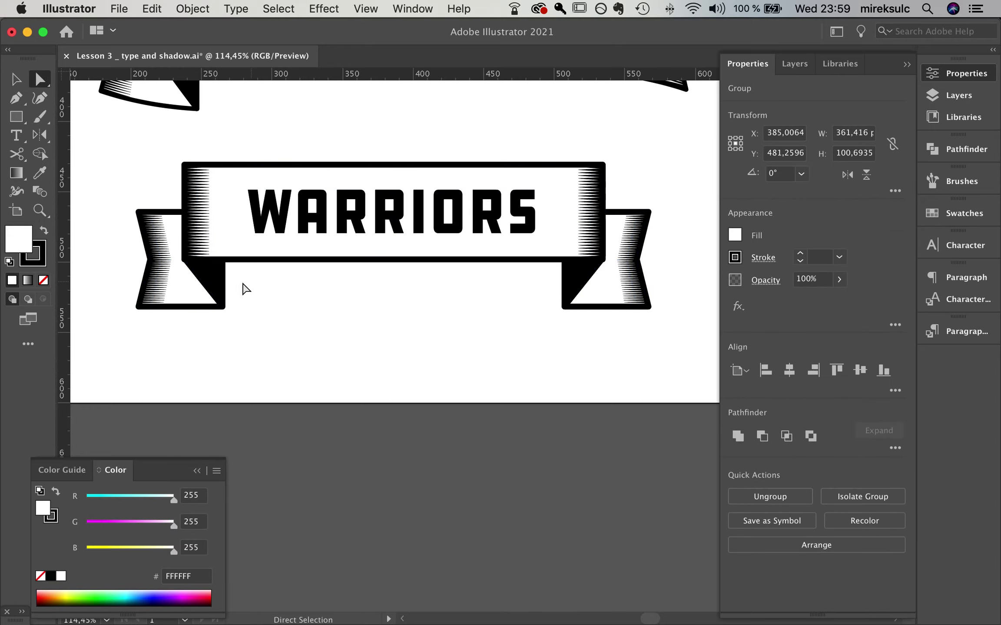
Step: Examine how the black fold triangles meet the outlines at both ends of the unwarped bottom banner
key("a")
left_click(214, 285)
scroll(207, 282, "up", 5)
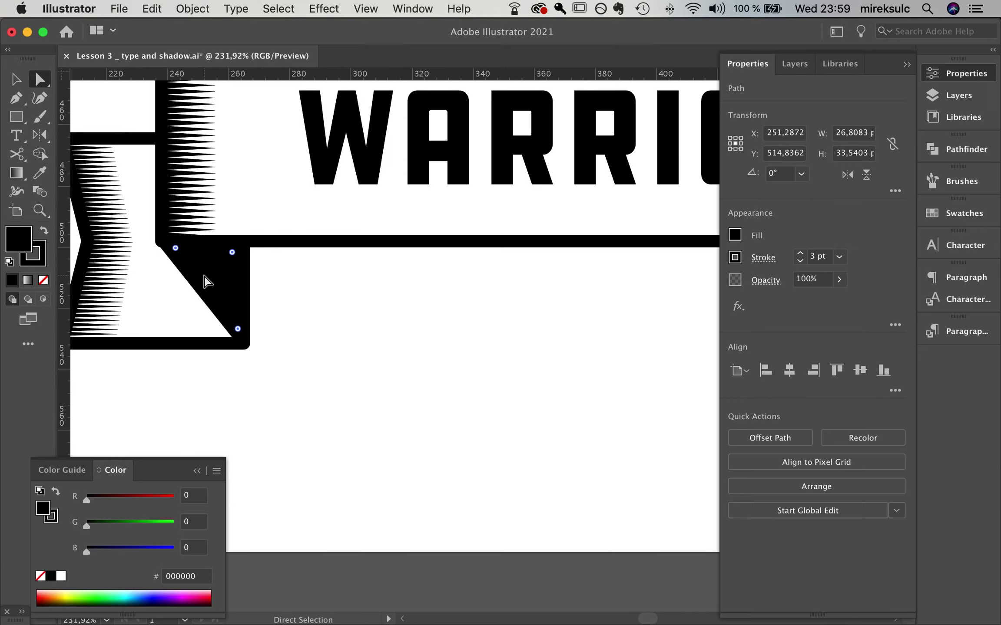
left_click_drag(210, 278, 210, 279)
key("space")
left_click_drag(606, 330, 46, 409)
left_click_drag(599, 404, 269, 359)
left_click(423, 336)
left_click(393, 328)
left_click(346, 444)
left_click(383, 316)
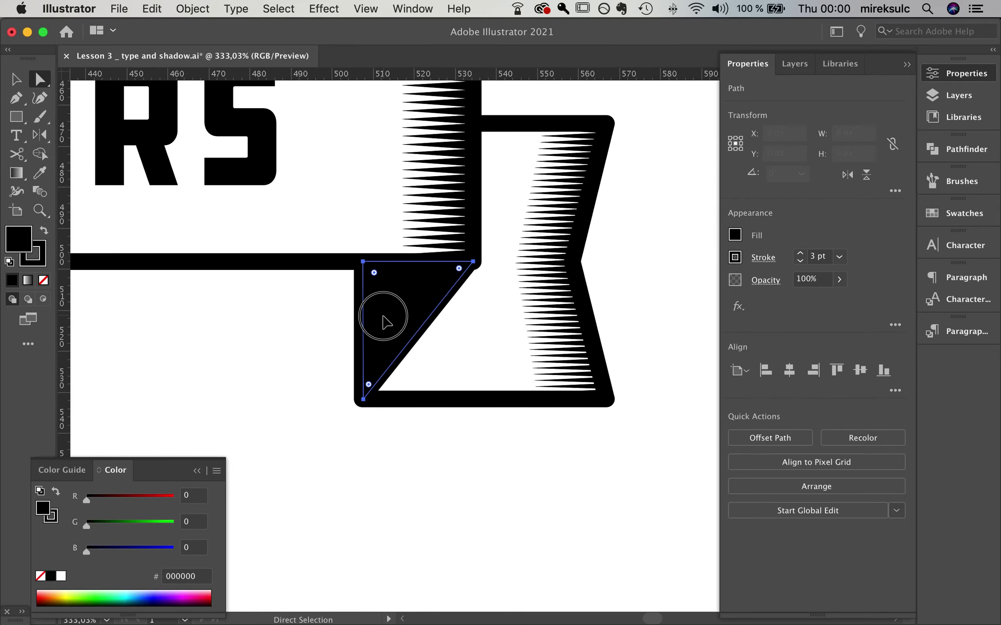
Step: Shift the black fold triangle at the right end of the bottom banner slightly to the right
left_click_drag(385, 316, 385, 317)
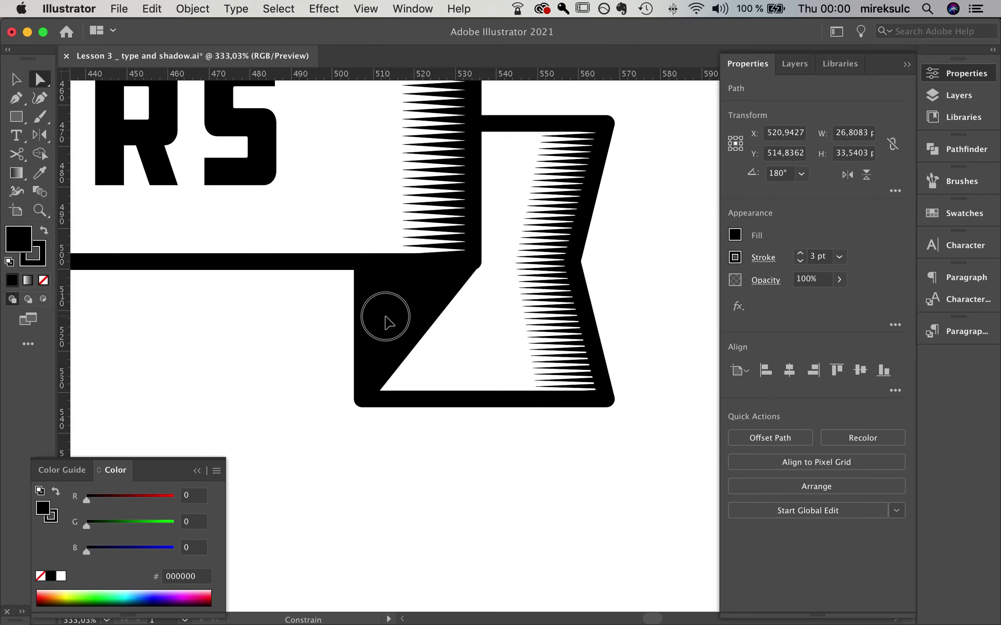
left_click(351, 430)
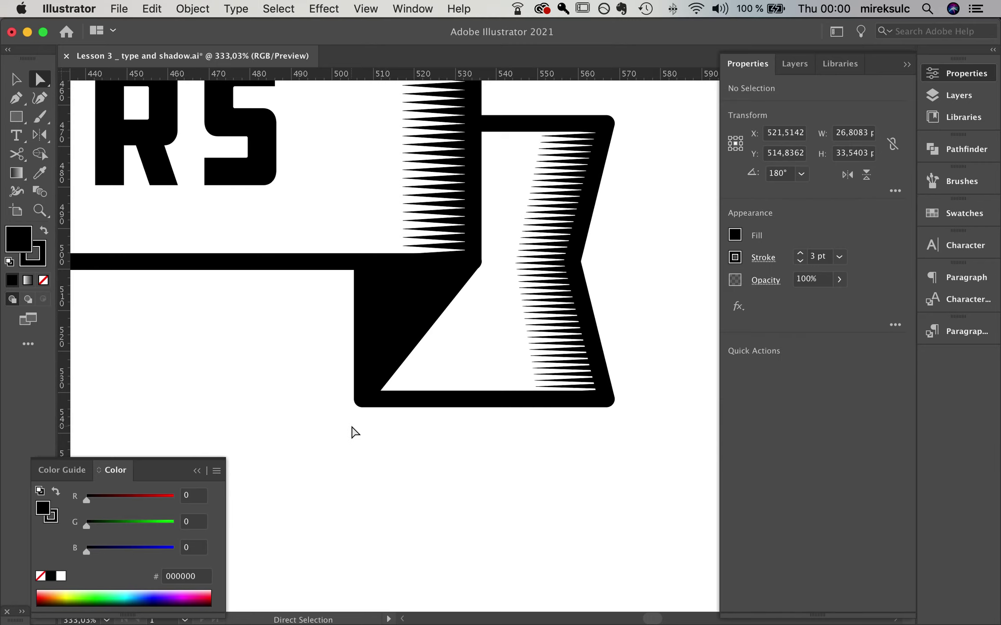
Step: Apply an Arc warp effect to the whole bottom banner group so that it bows downward
scroll(352, 428, "down", 5)
scroll(351, 428, "down", 3)
key("v")
left_click_drag(350, 431, 554, 404)
left_click_drag(288, 337, 659, 444)
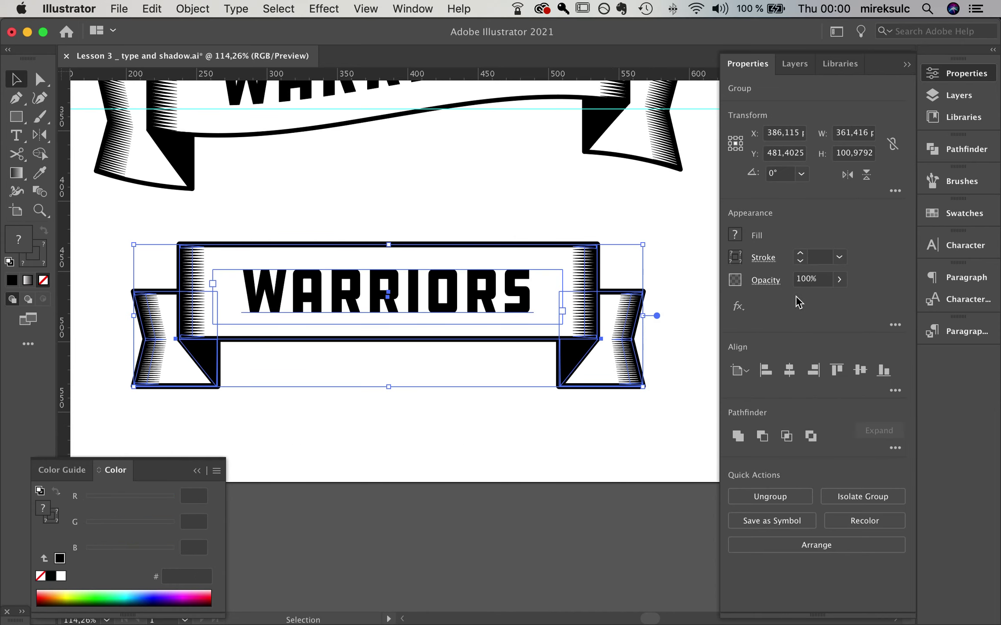
key("a")
left_click(326, 9)
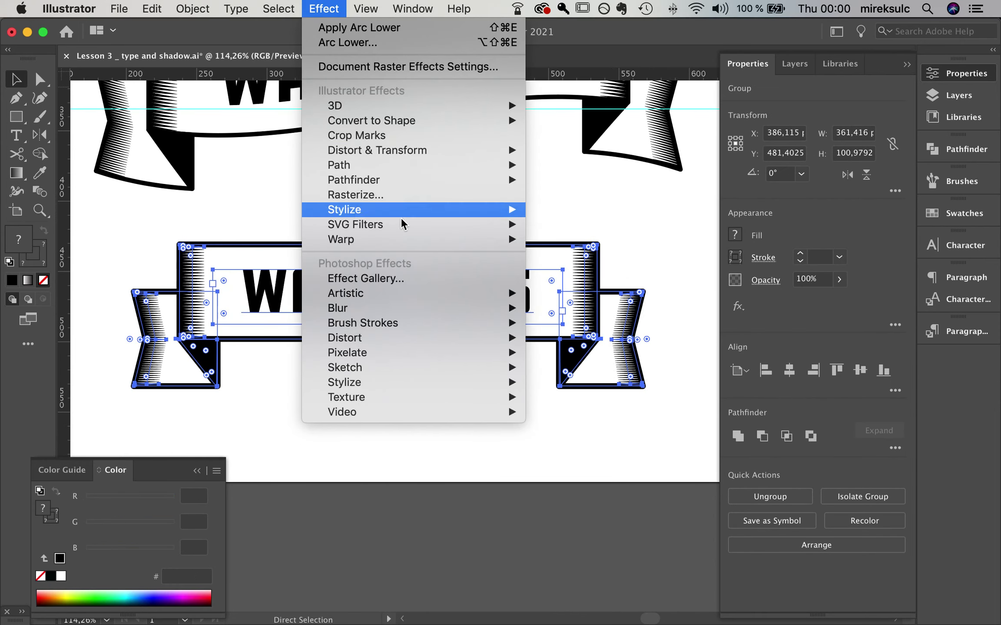
mouse_move(482, 241)
left_click(577, 245)
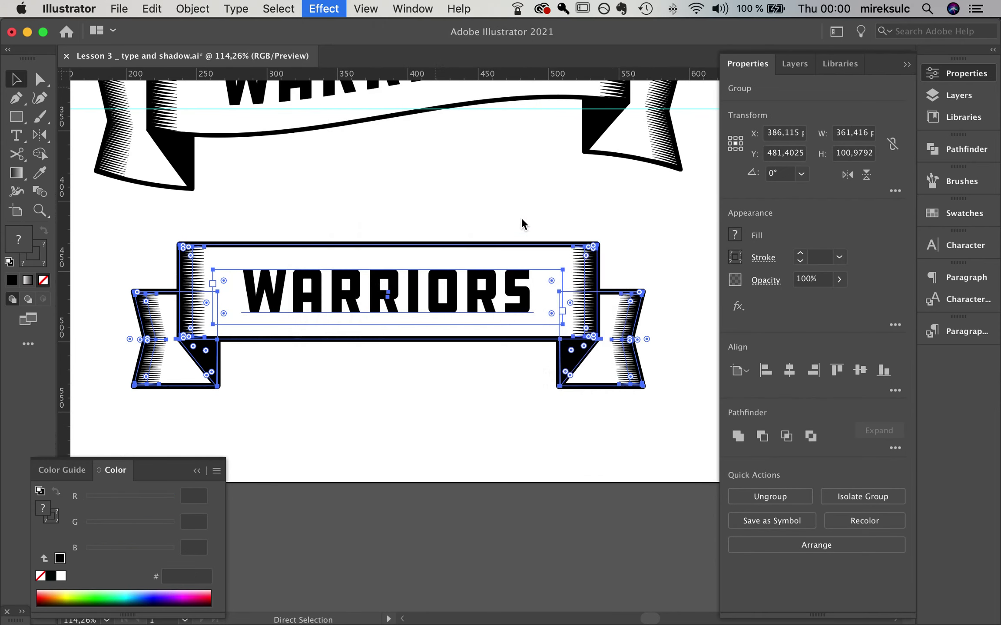
left_click(567, 573)
key("v")
left_click(456, 196)
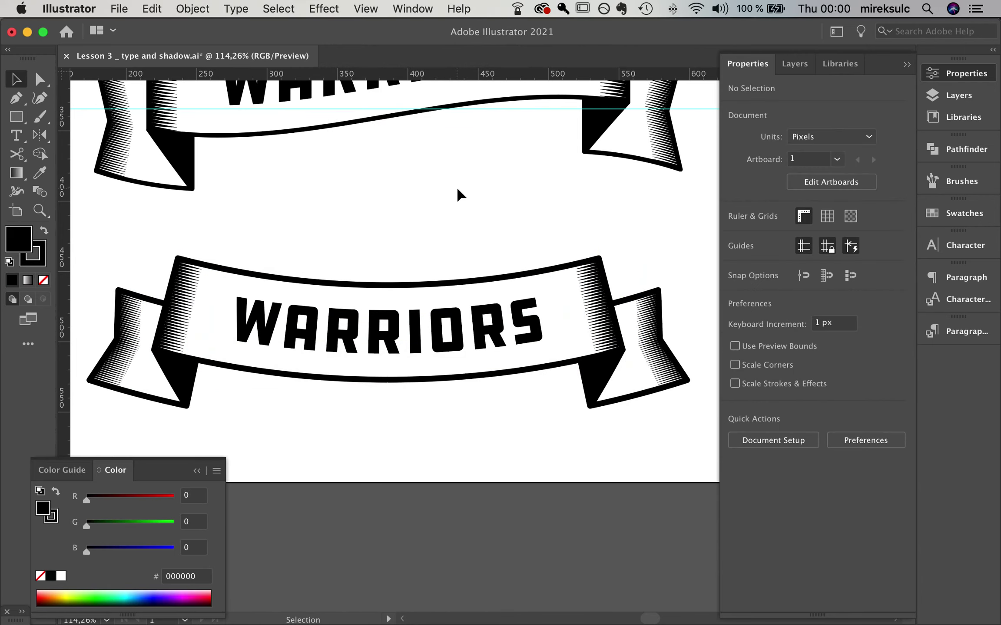
Step: Delete the old top WARRIORS banner from the artboard
scroll(456, 196, "down", 5)
left_click_drag(490, 175, 509, 335)
left_click_drag(592, 216, 591, 219)
key("Delete")
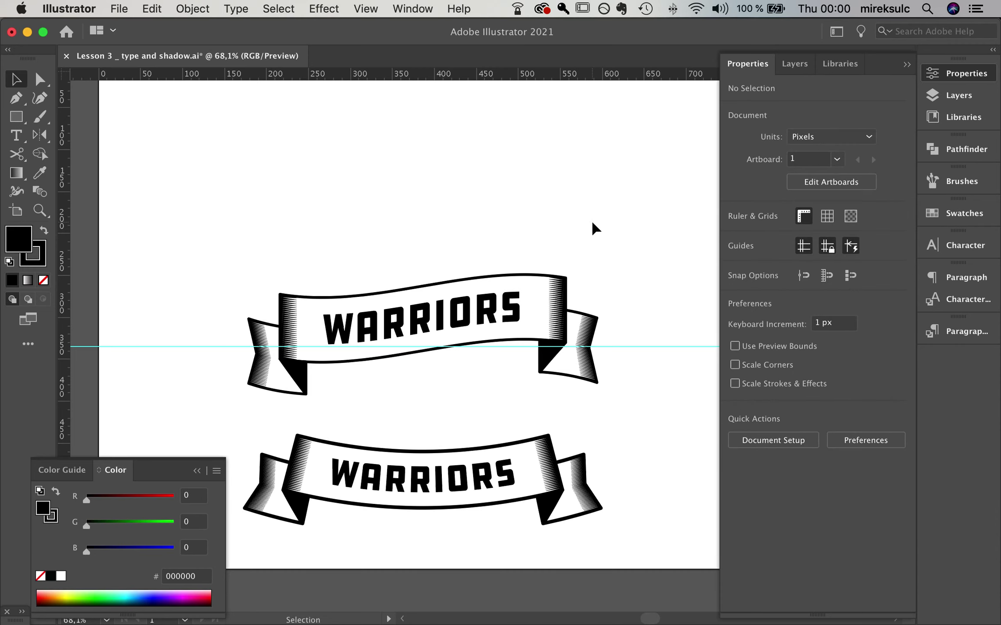
Step: Duplicate the bottom banner straight up to the top of the artboard and set the copy's Arc bend to 20%
left_click(344, 491)
left_click_drag(485, 509, 459, 173)
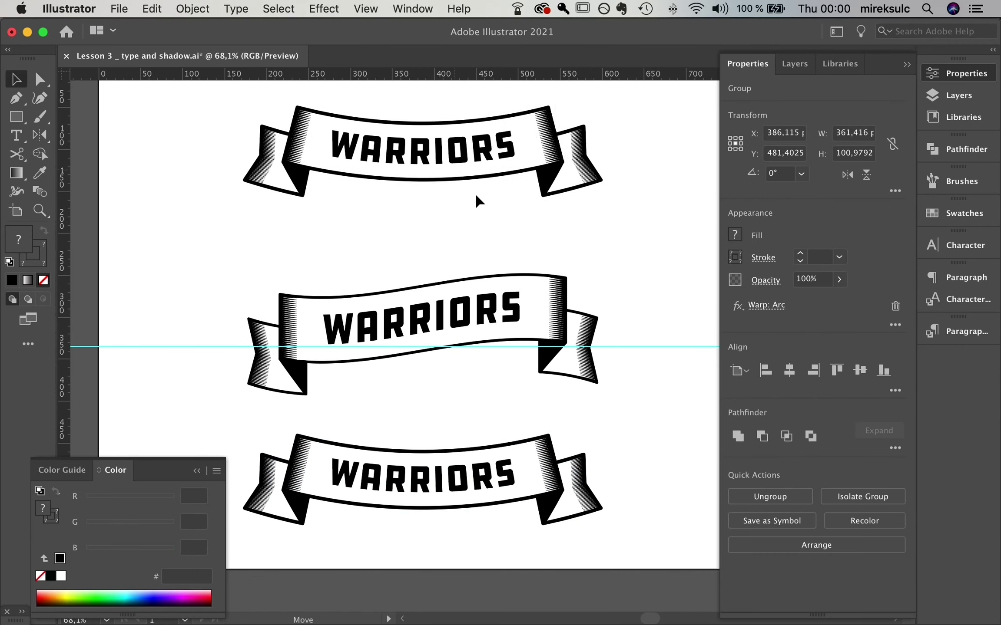
left_click(766, 306)
left_click_drag(440, 461, 464, 466)
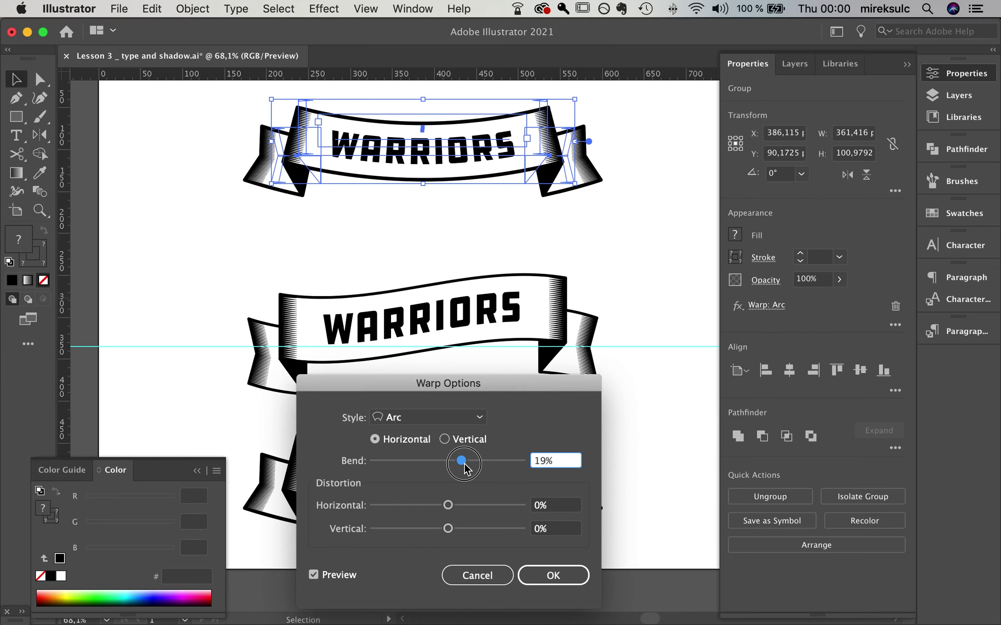
left_click(568, 576)
left_click(638, 289)
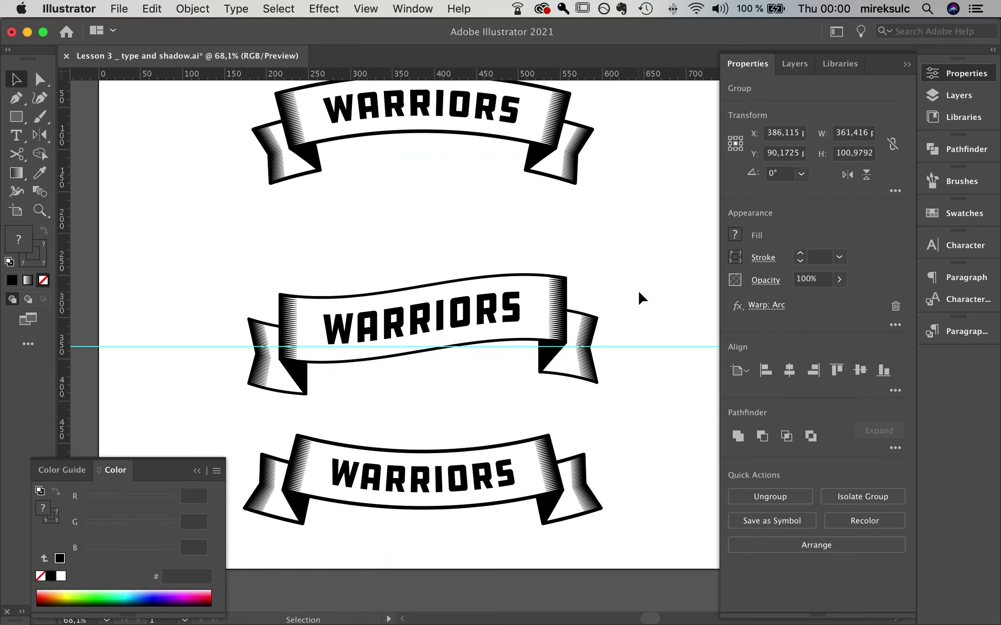
Step: Delete the old wavy WARRIORS banner in the middle of the artboard
left_click(170, 299)
left_click_drag(170, 299, 600, 382)
key("Delete")
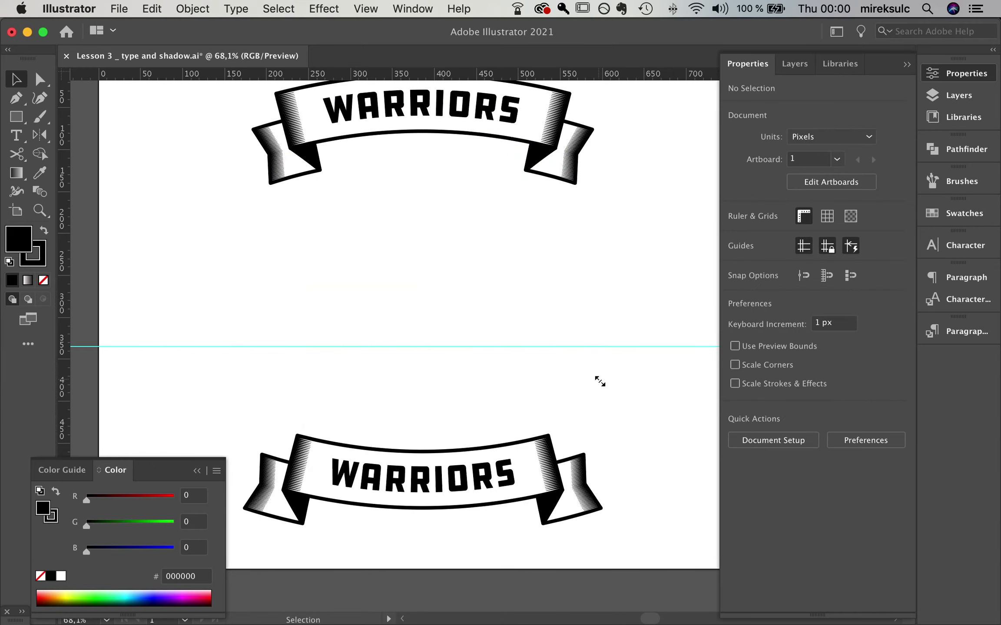
Step: Duplicate the top banner straight down into the empty middle and change the copy's warp style to Flag
left_click_drag(440, 108, 441, 296)
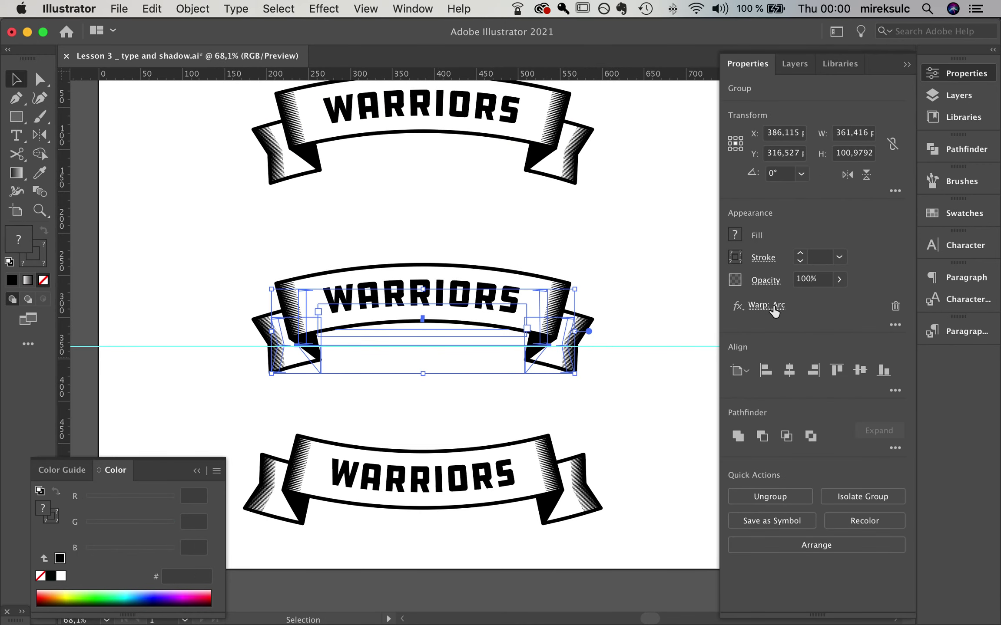
left_click(775, 309)
left_click(476, 418)
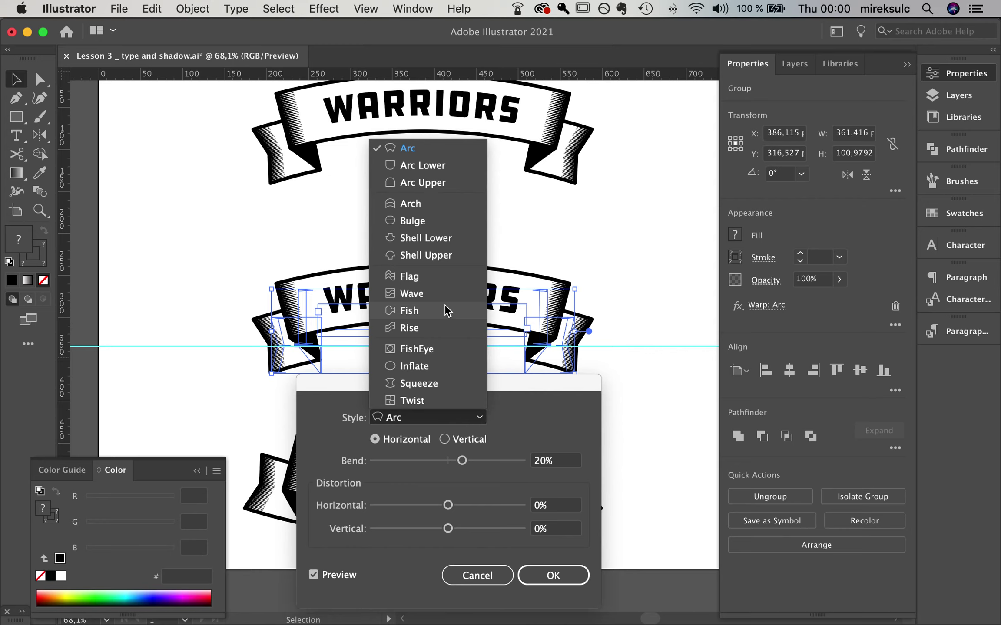
left_click(434, 277)
left_click(569, 574)
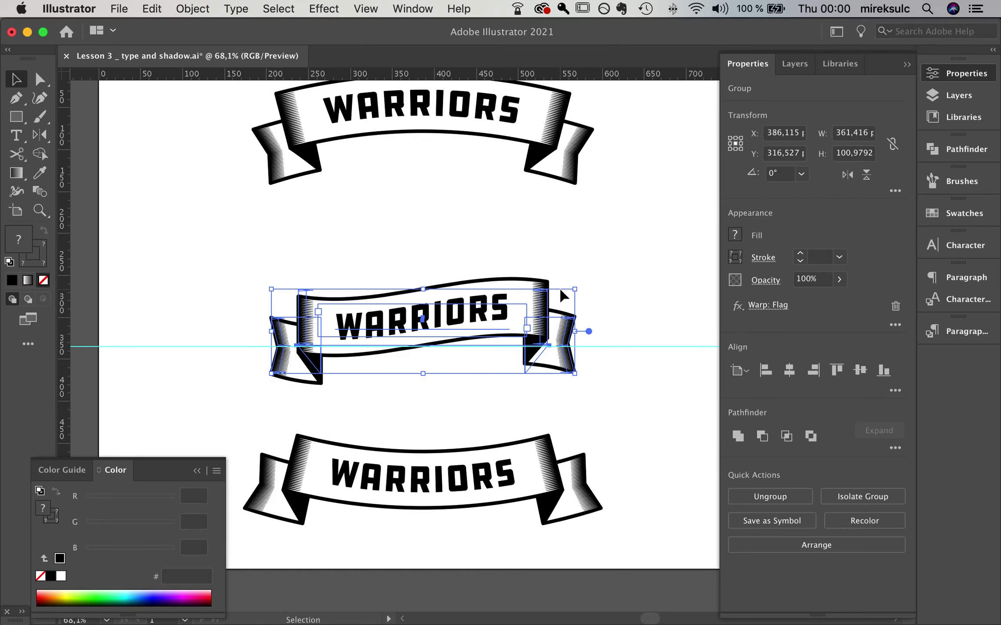
Step: Enlarge the middle Flag banner proportionally from its center to about 444 px wide and move it slightly up
left_click_drag(578, 289, 609, 279)
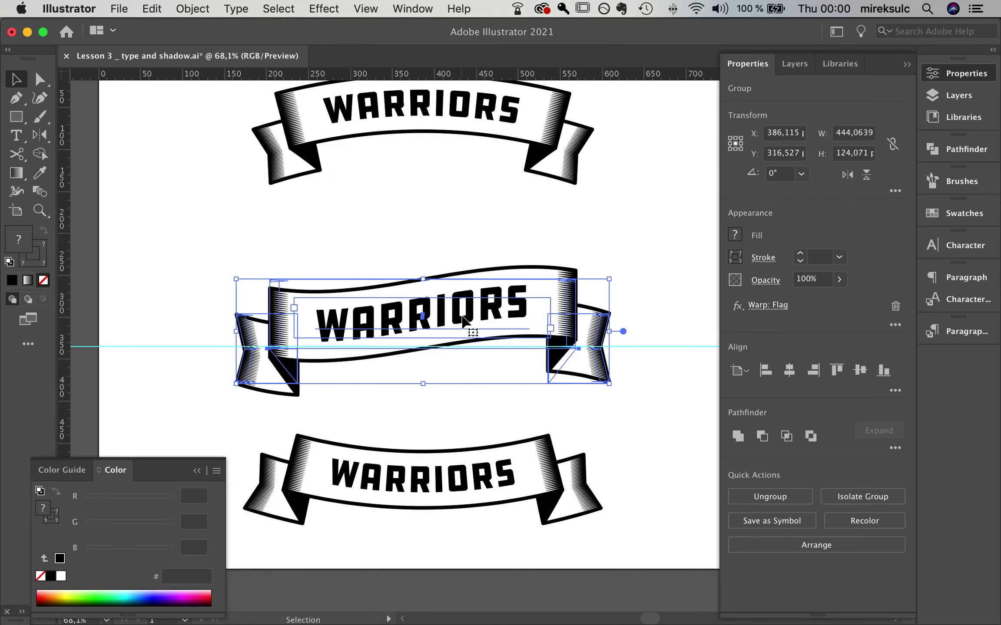
left_click(461, 299)
left_click_drag(461, 298, 461, 290)
left_click(611, 447)
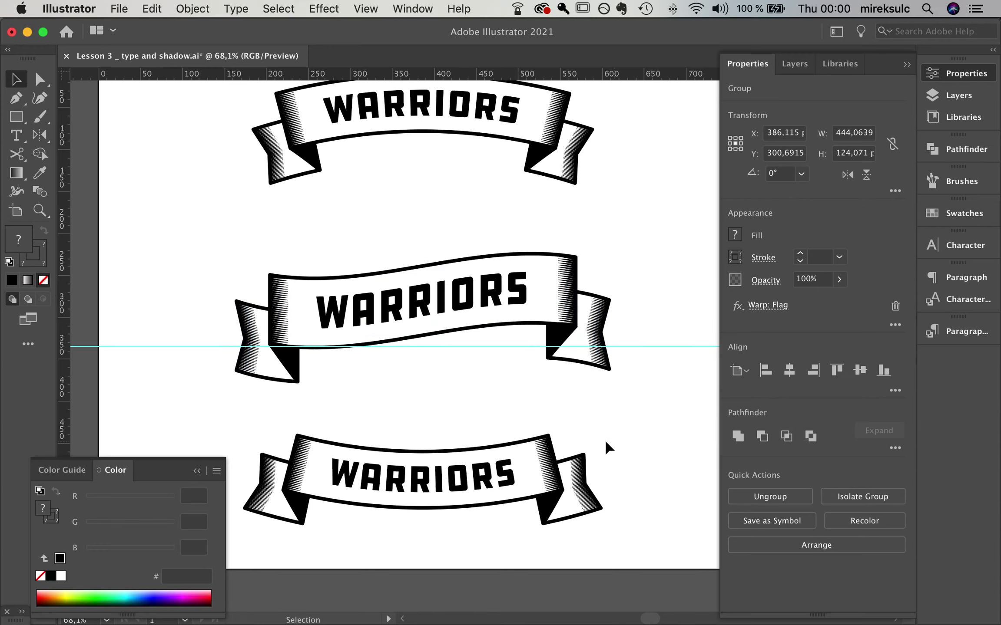
Step: Move the top banner down and the bottom banner up to even the spacing around the middle banner
left_click_drag(562, 443, 562, 438)
scroll(562, 438, "down", 5, "alt")
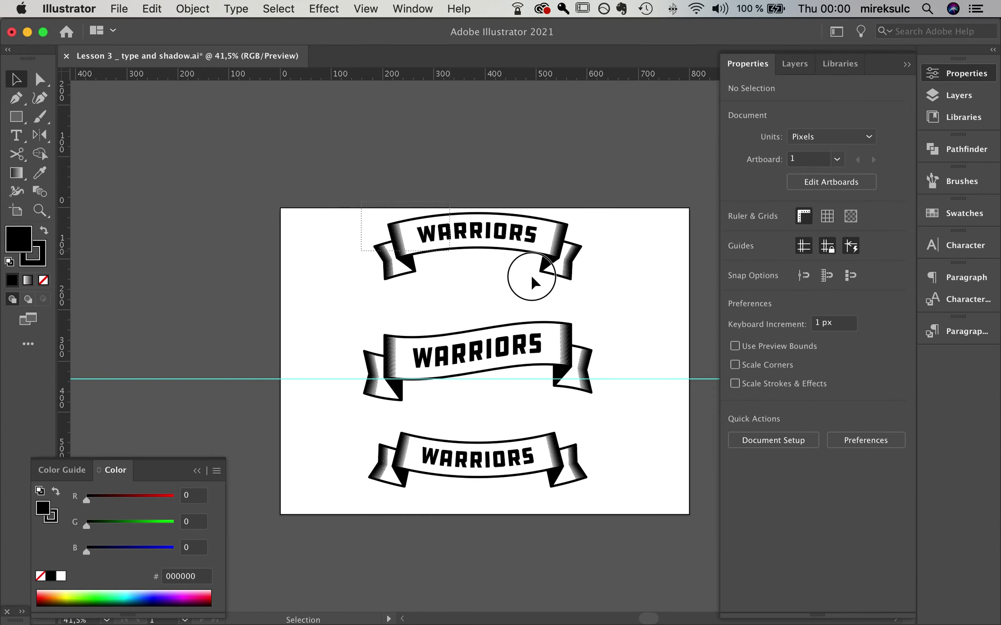
left_click_drag(513, 273, 513, 274)
left_click_drag(493, 236, 494, 253)
left_click(417, 448)
left_click_drag(524, 455, 524, 448)
left_click(621, 456)
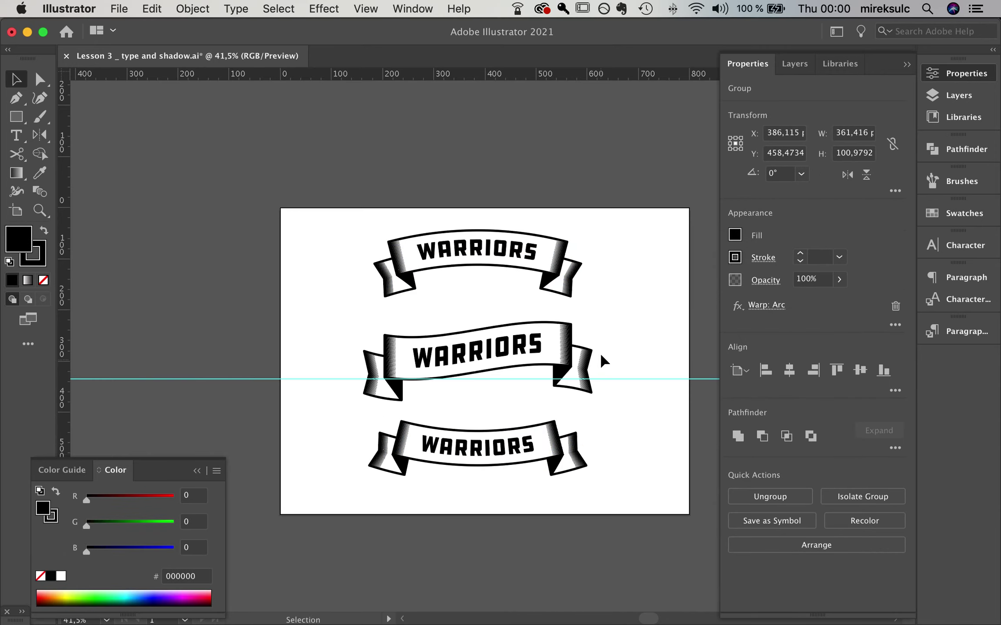
Step: Scale the middle banner down proportionally from its center to about 400 px wide
left_click(368, 364)
left_click_drag(594, 331, 589, 332, "alt+shift")
left_click(608, 330)
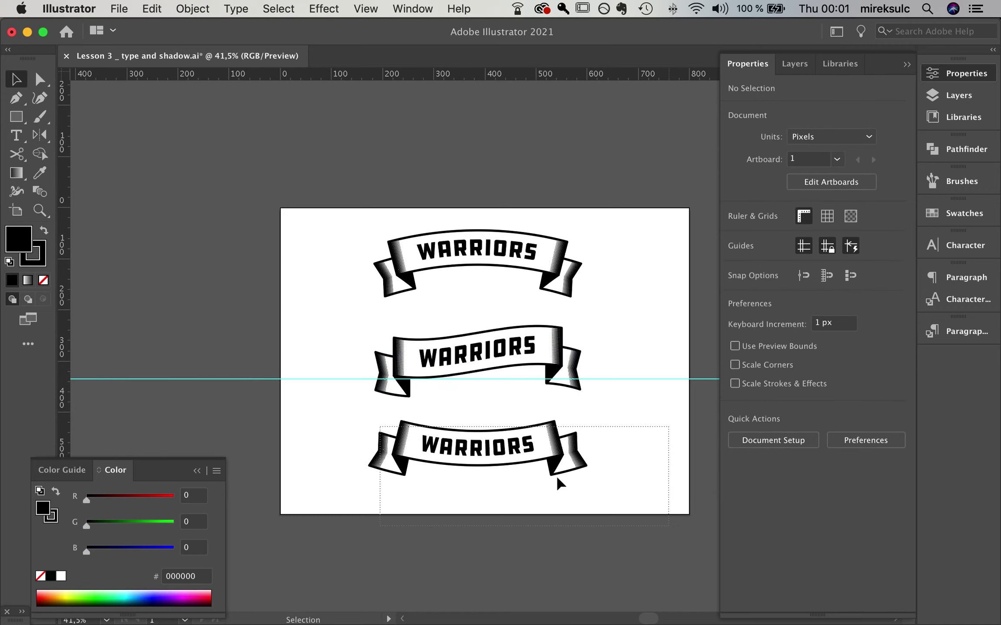
Step: Move the bottom banner slightly down and the top banner slightly down to about Y 134.5 px
left_click_drag(503, 454, 504, 459, "shift")
left_click_drag(360, 231, 561, 292)
left_click_drag(493, 249, 495, 254, "shift")
left_click(596, 321)
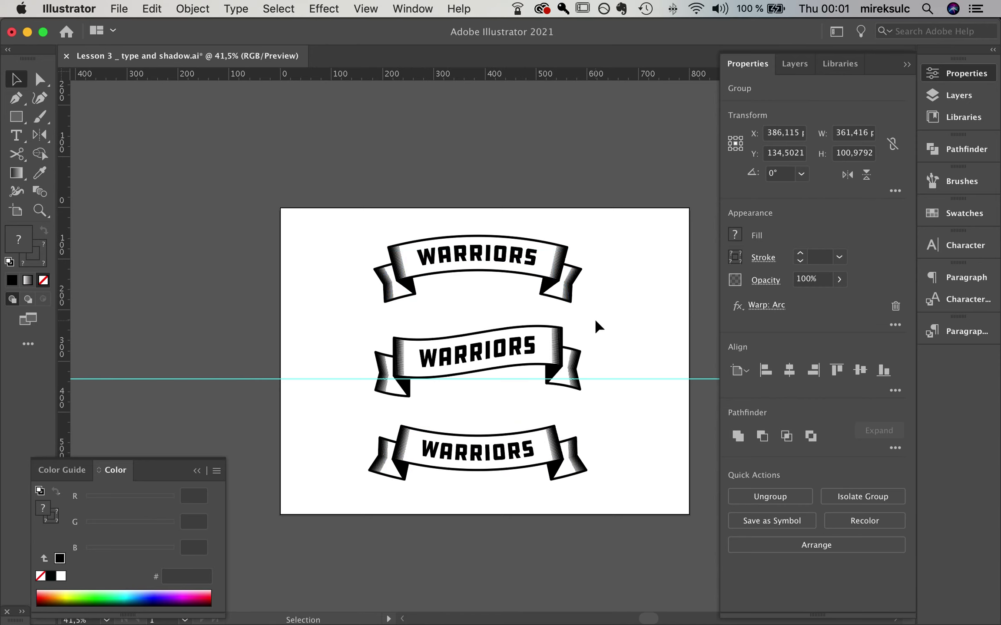
Step: Replace the text inside the middle banner's group with COWARDS and leave the group's isolation
scroll(460, 357, "up", 10)
left_click_drag(595, 337, 457, 295)
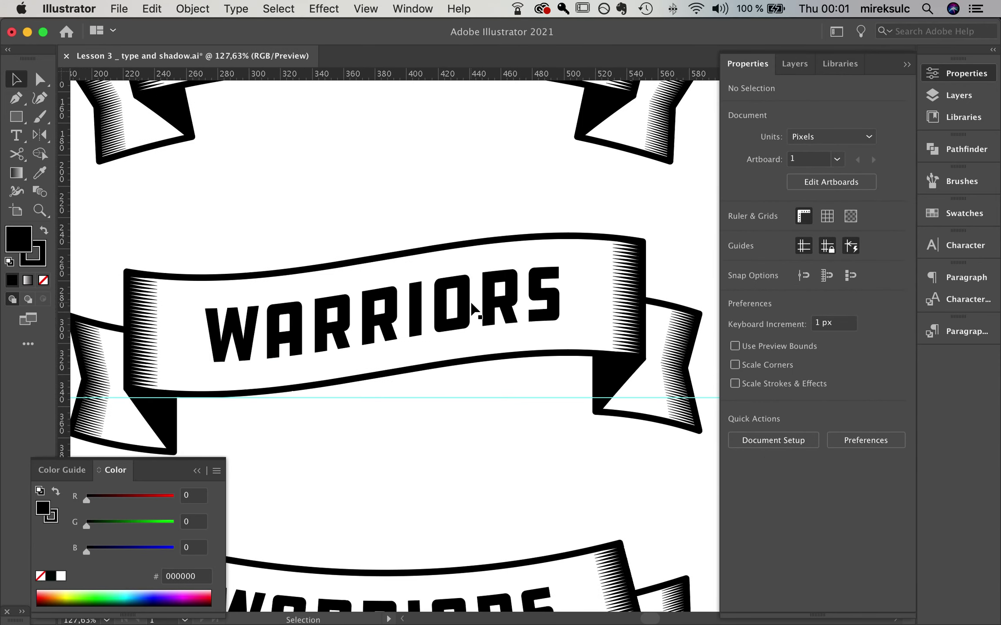
left_click(391, 333)
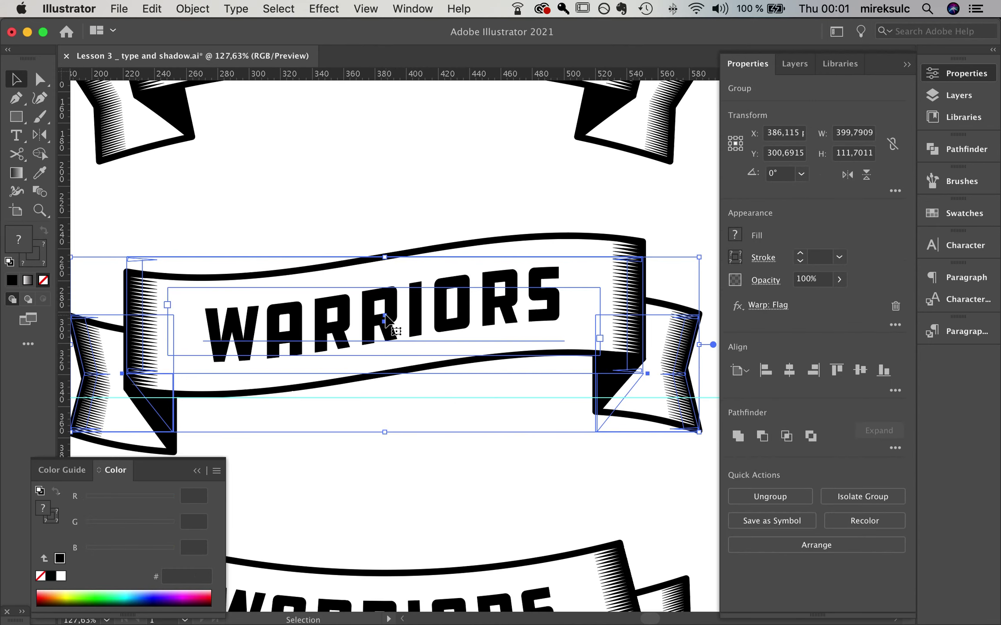
double_click(391, 332)
left_click(390, 330)
double_click(387, 323)
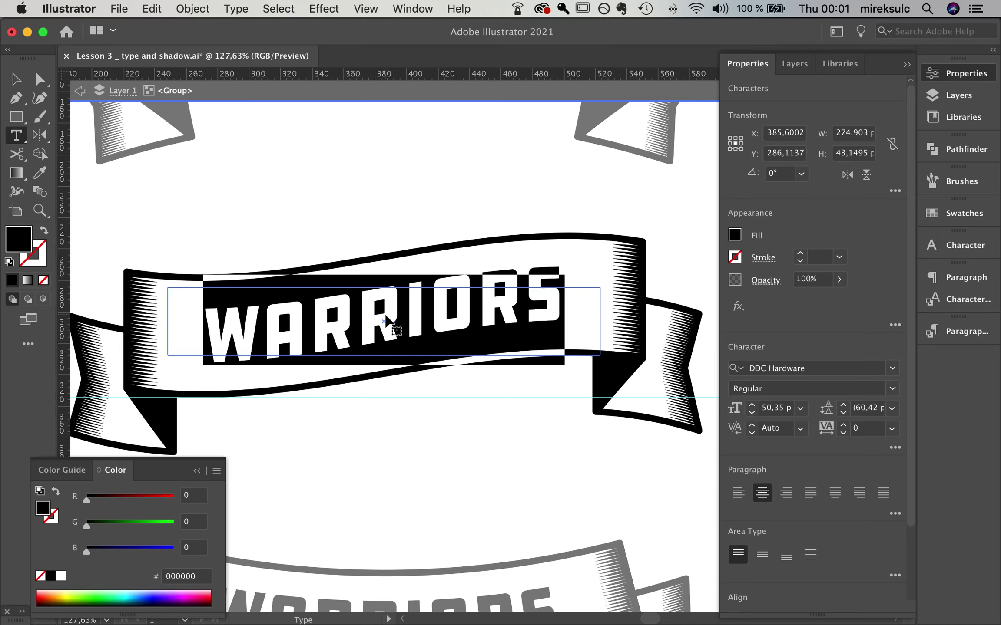
type("COWARDS")
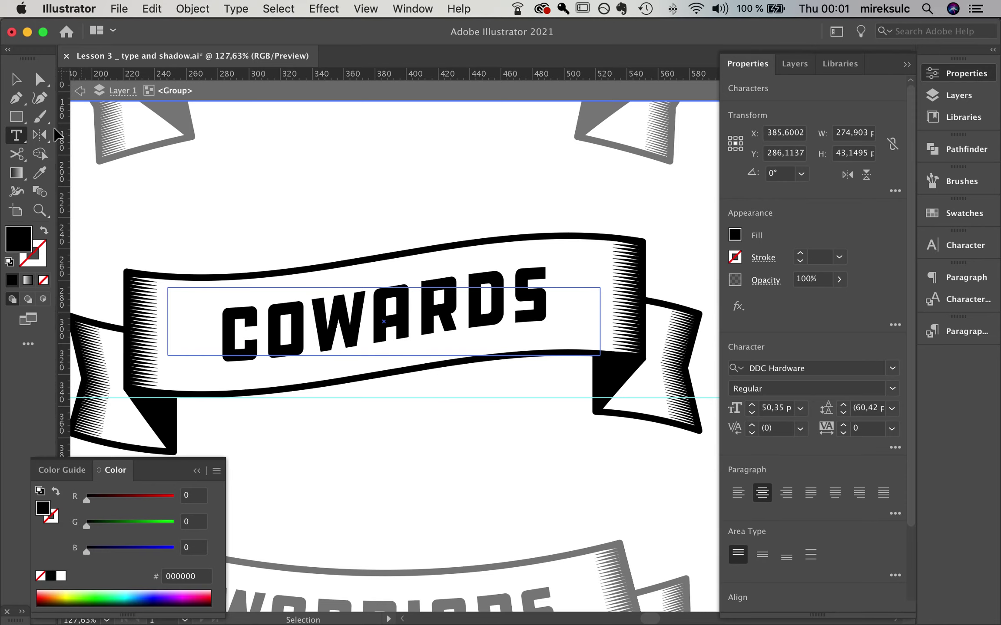
key("Escape")
left_click(284, 169)
key("super+0")
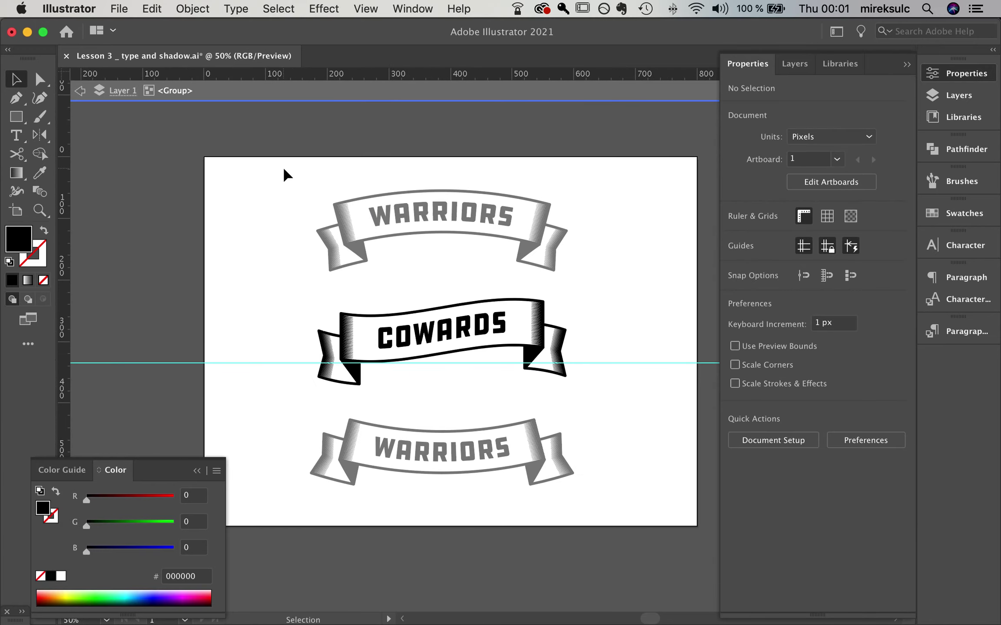
key("Escape")
Step: Examine how the COWARDS banner's lettering and placement compare with the two WARRIORS banners
left_click_drag(565, 265, 542, 257)
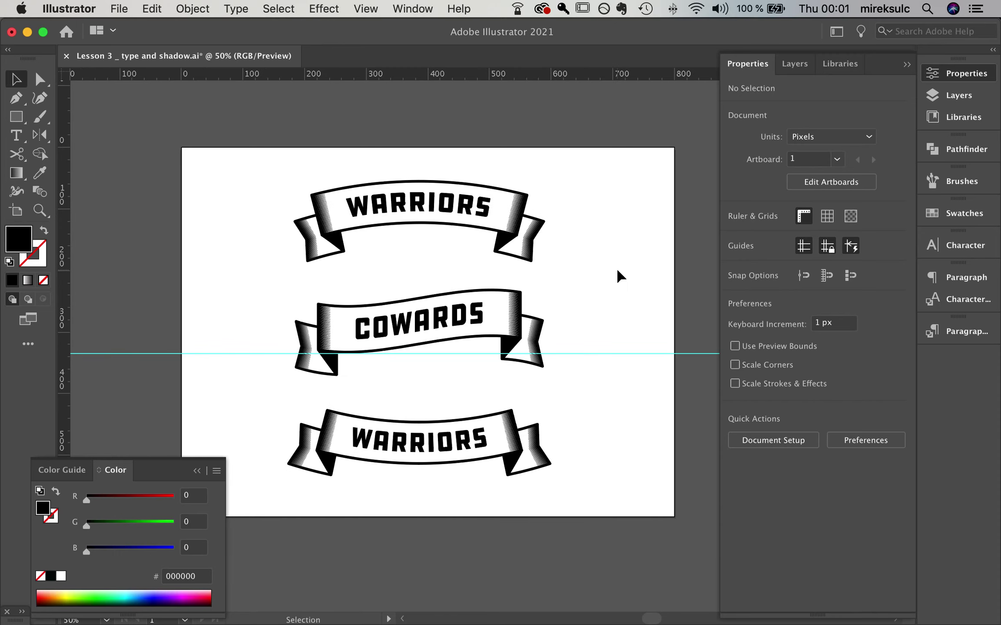
left_click_drag(402, 344, 462, 253)
scroll(461, 257, "up", 6)
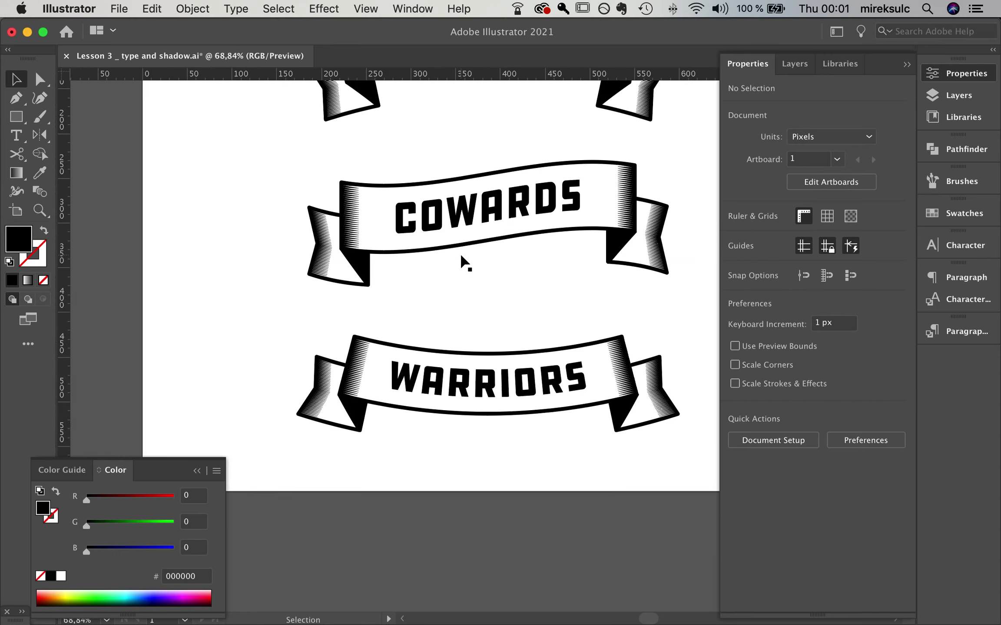
left_click_drag(527, 246, 461, 251)
scroll(461, 255, "down", 3)
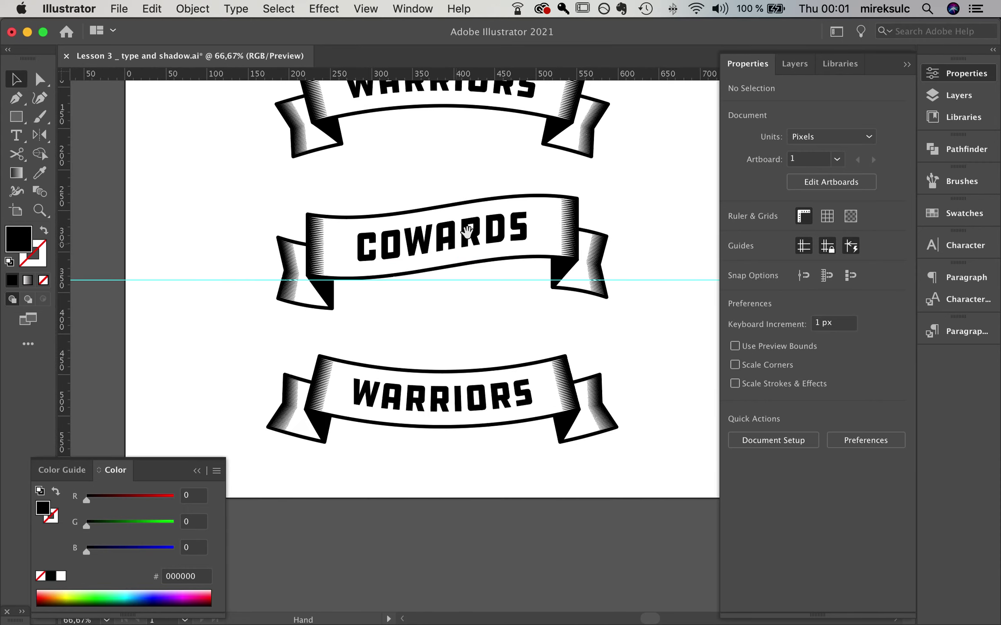
scroll(459, 238, "down", 2)
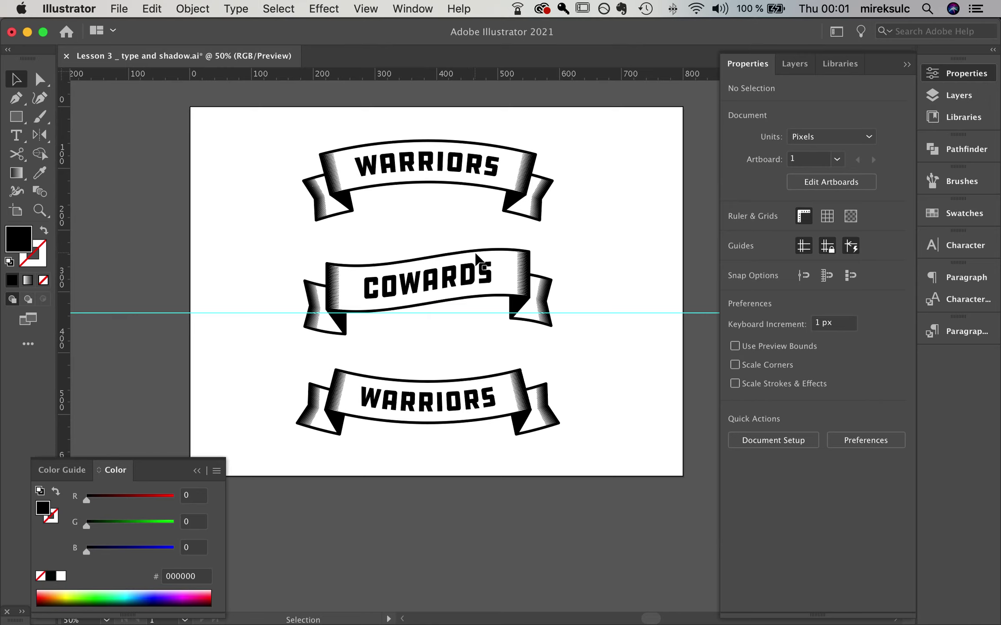
left_click_drag(647, 280, 609, 264)
scroll(636, 258, "down", 1)
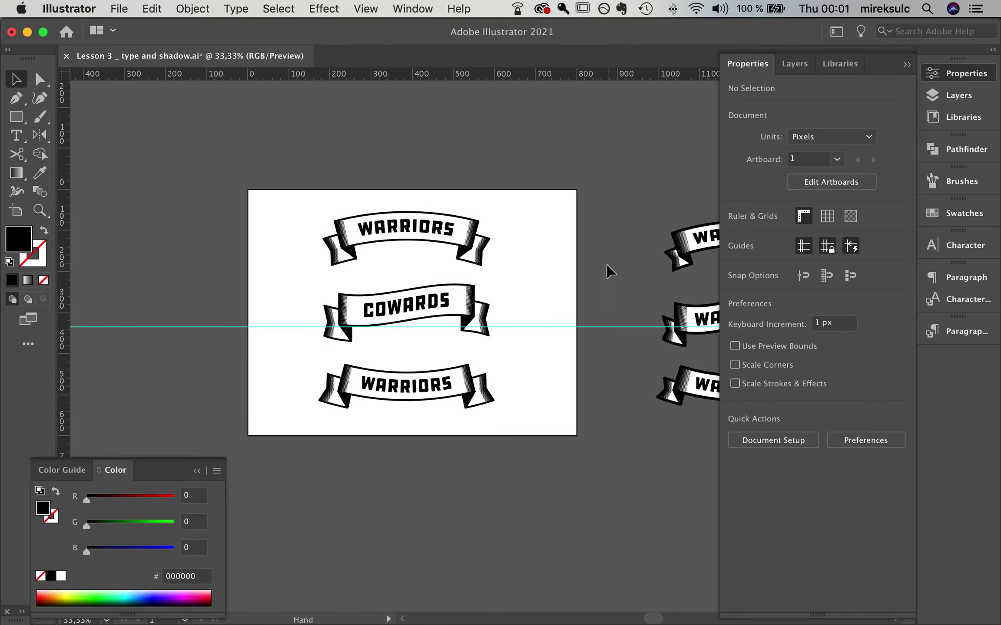
Step: Move the bottom banner slightly up and the top banner slightly down, closer to the middle banner
left_click_drag(306, 214, 484, 269)
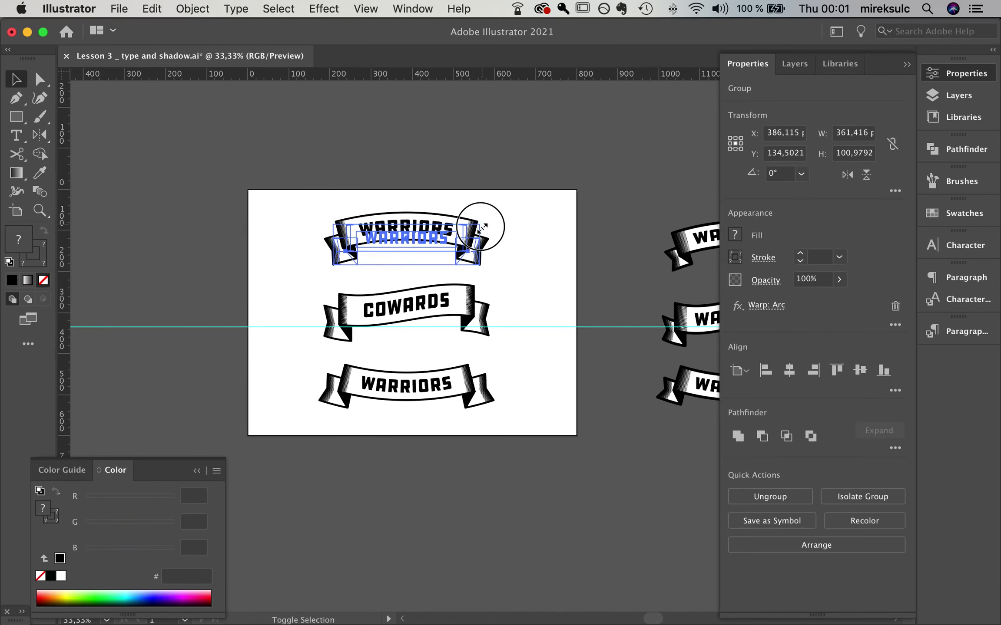
left_click_drag(480, 228, 521, 244)
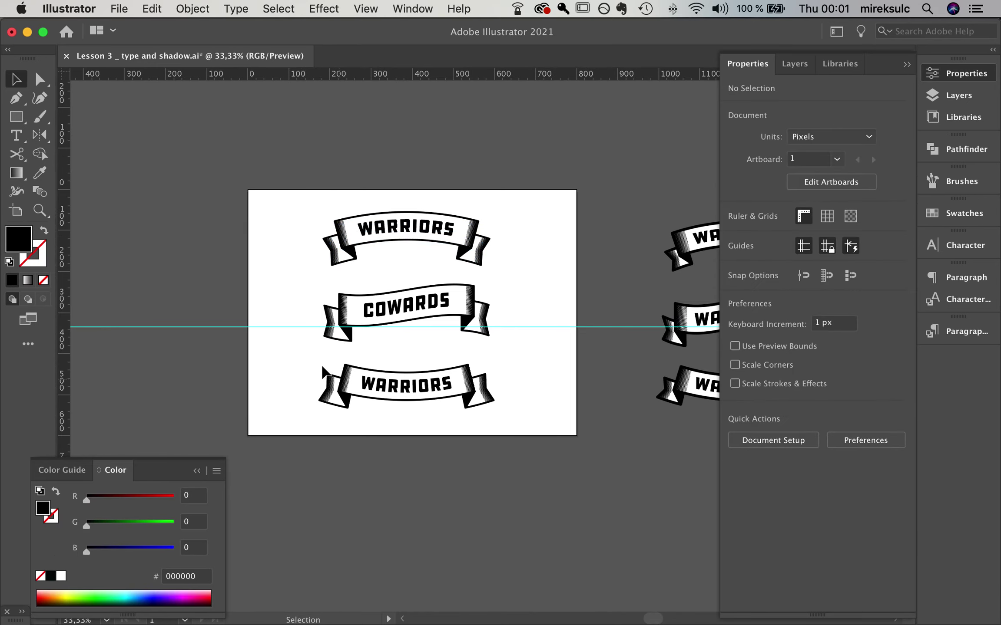
left_click(475, 406)
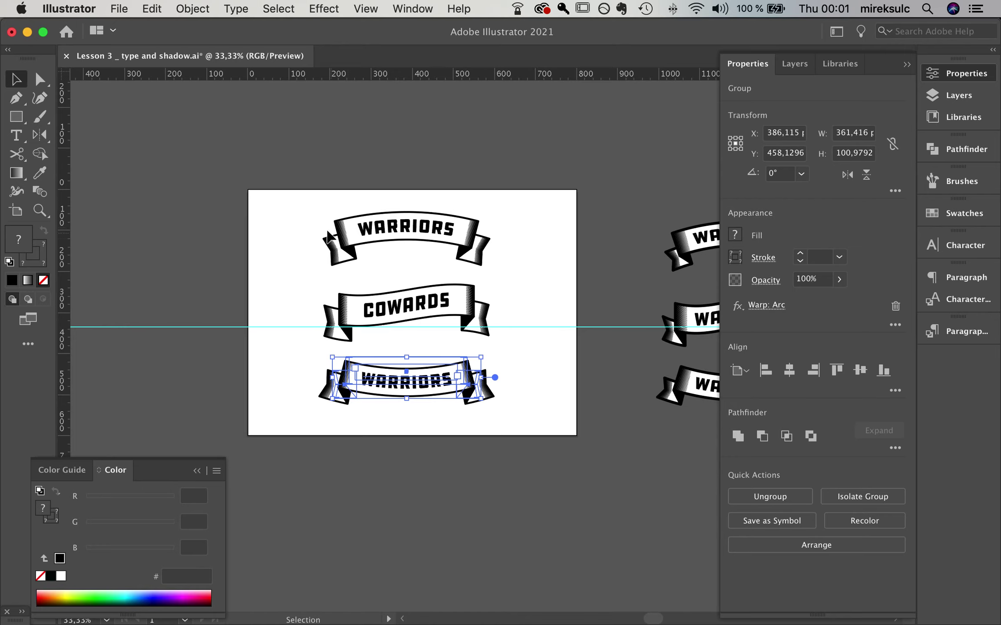
left_click(377, 230)
key("super+shift+a")
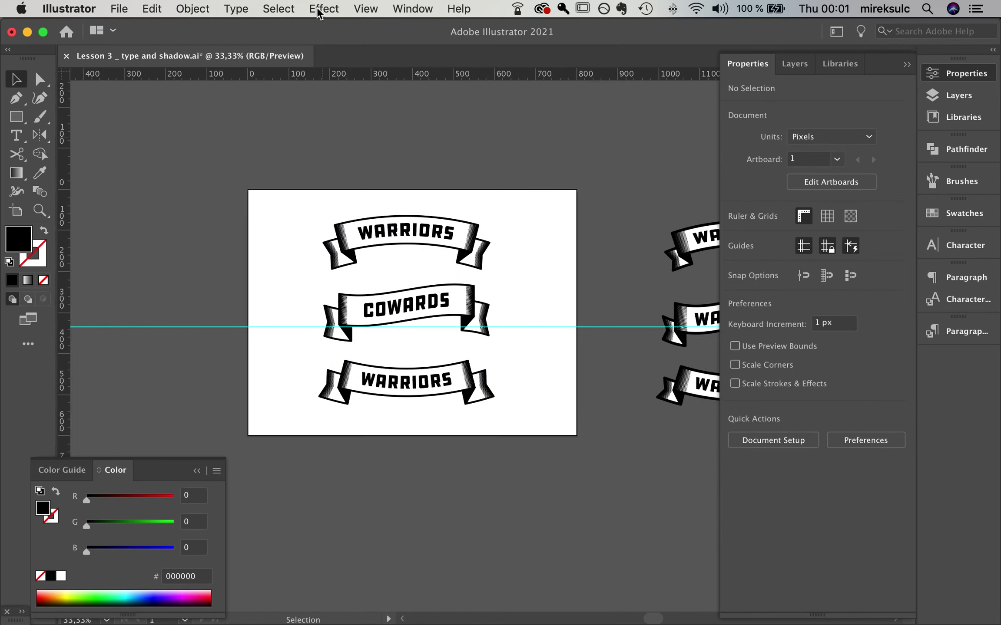
Step: Unlock the guides and delete the horizontal guide crossing the middle banner
left_click(366, 8)
scroll(478, 597, "down", 1)
mouse_move(477, 554)
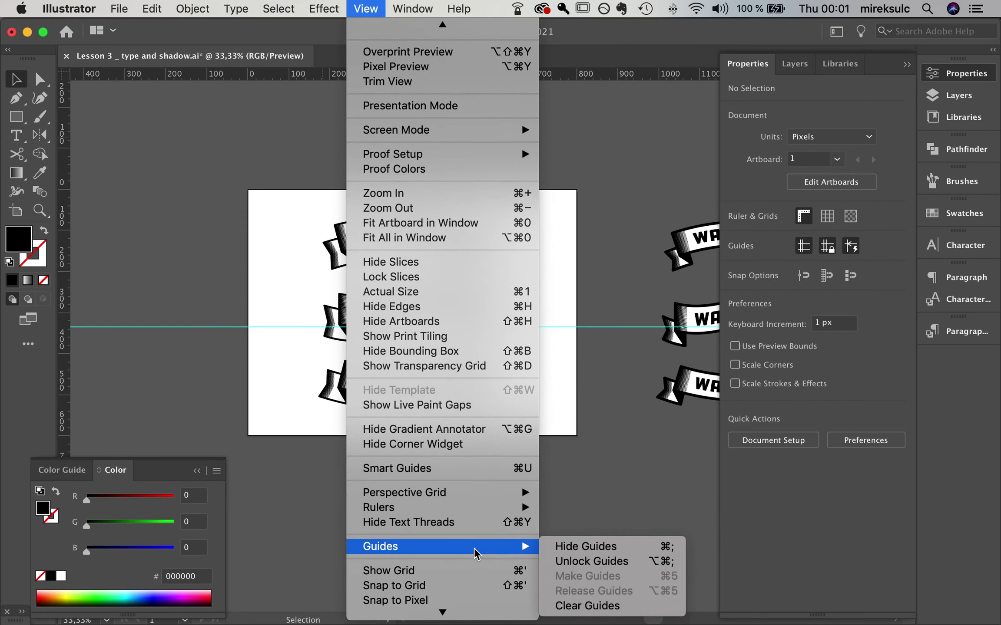
left_click(592, 561)
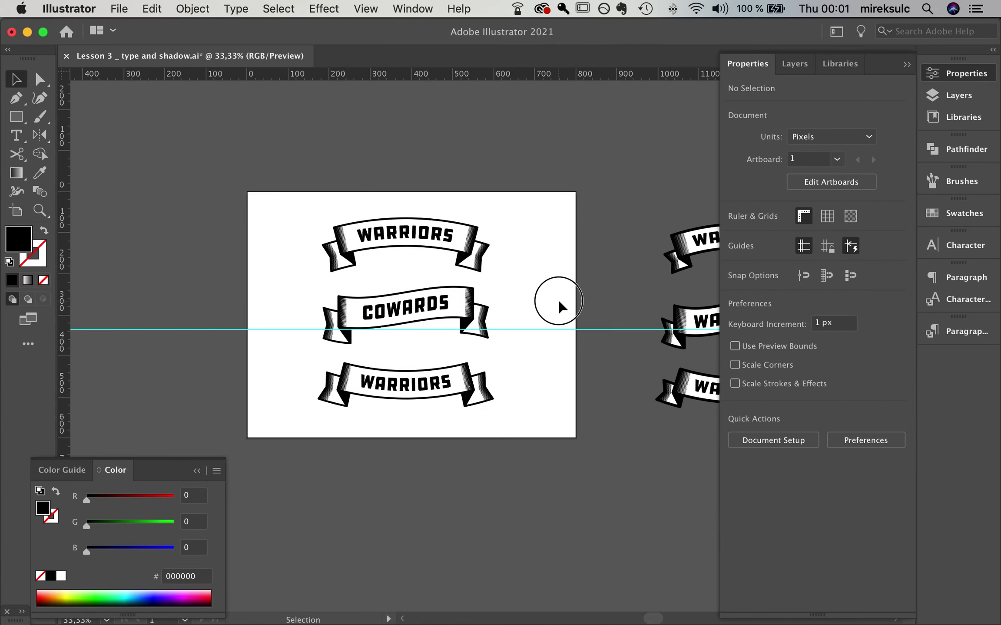
left_click_drag(561, 305, 574, 371)
key("Delete")
Step: Move all three banners together slightly down on the artboard
left_click_drag(298, 182, 529, 438)
left_click_drag(417, 303, 418, 311)
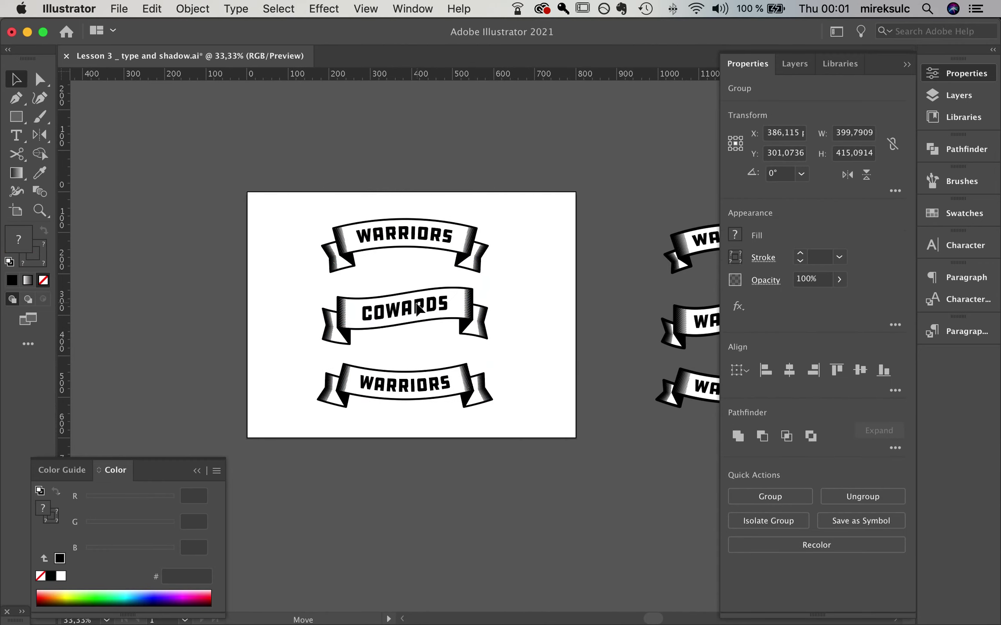
left_click(537, 323)
Step: Activate the Artboard tool for working around the second set of WARRIORS banners beside the artboard
left_click_drag(556, 304, 436, 326)
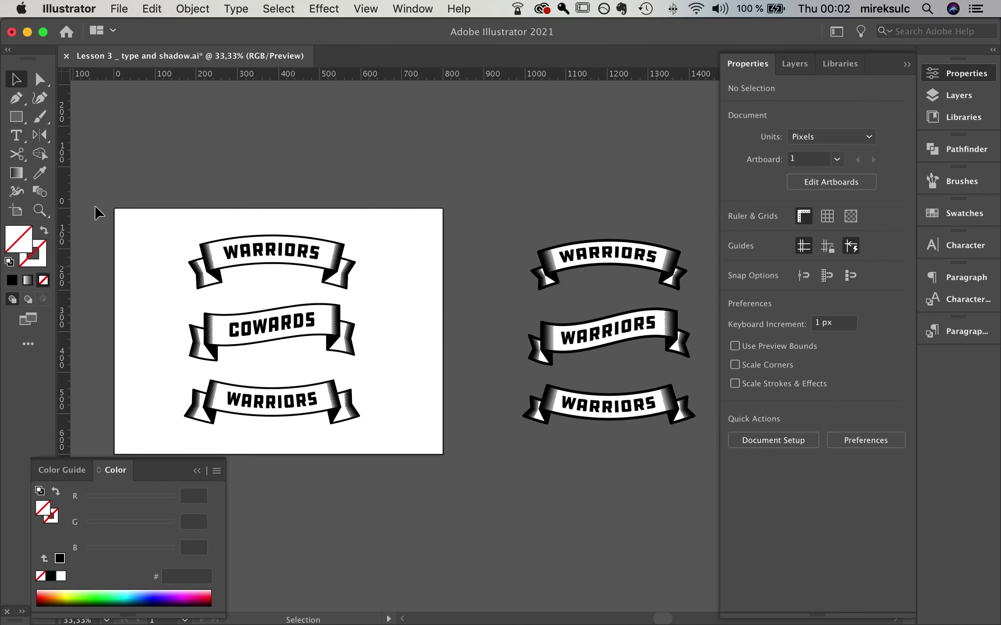
left_click(21, 214)
left_click_drag(435, 258, 309, 259)
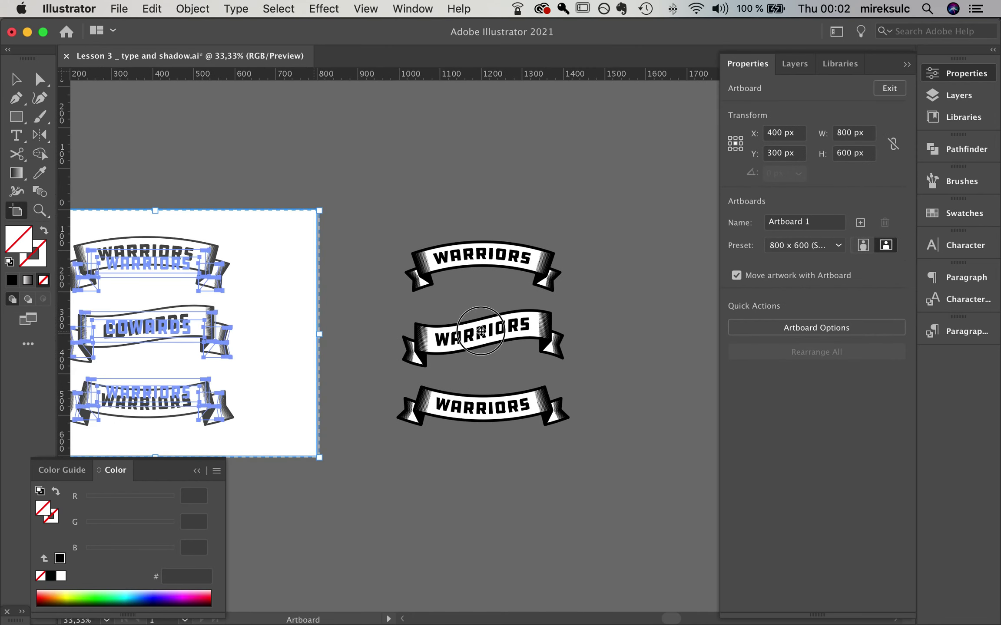